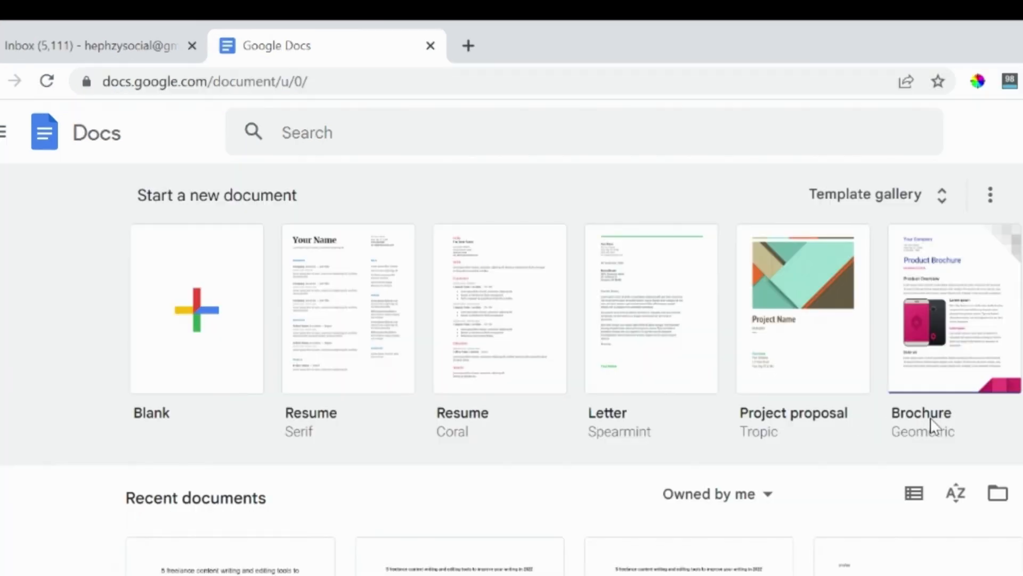
# Step: Open the template gallery and look through all its template categories, from resumes and letters to human resources and freelancer engagement
pyautogui.click(957, 211)
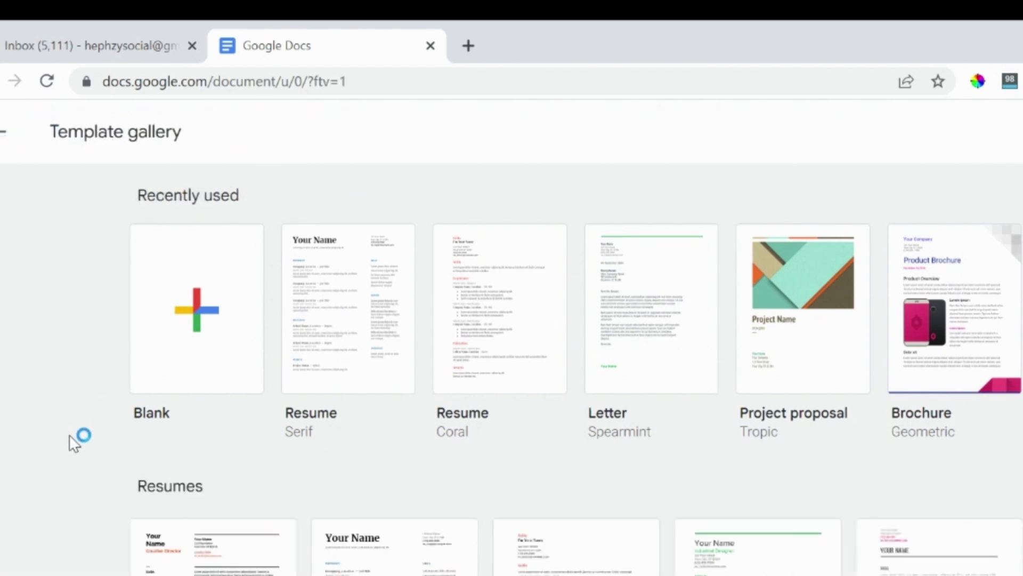
pyautogui.scroll(-5, 69, 435)
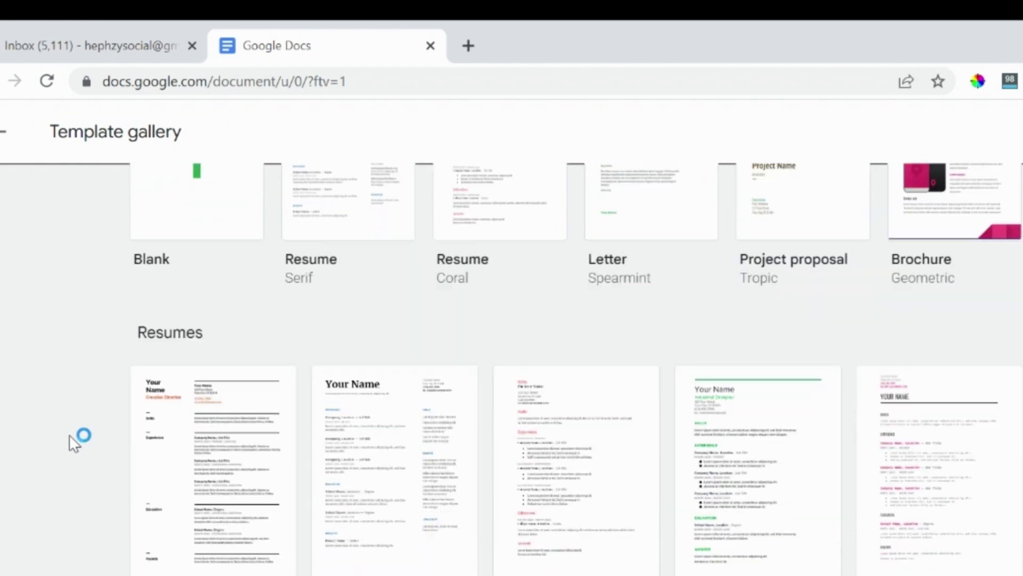
pyautogui.scroll(-4, 70, 433)
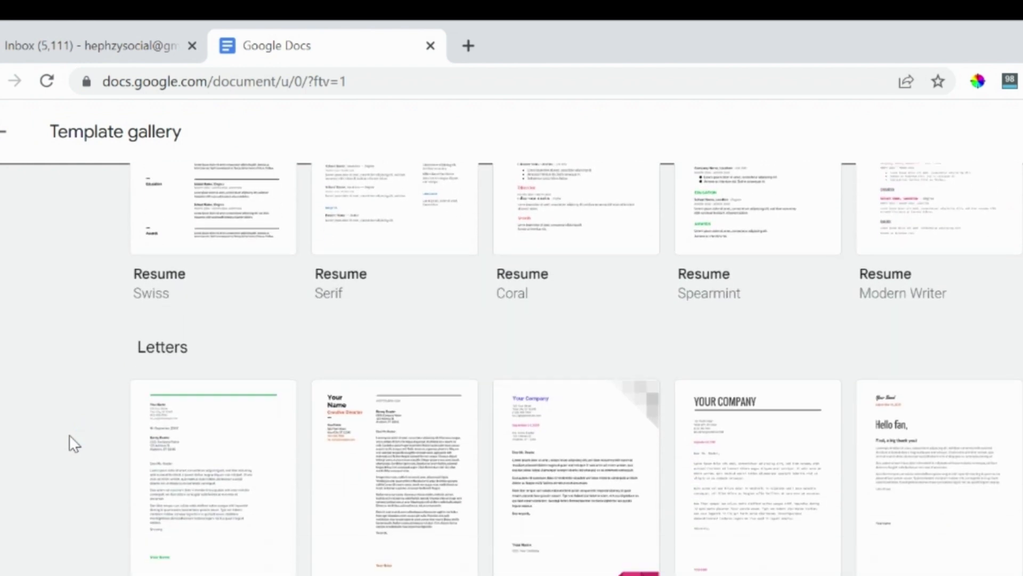
pyautogui.scroll(-5, 69, 434)
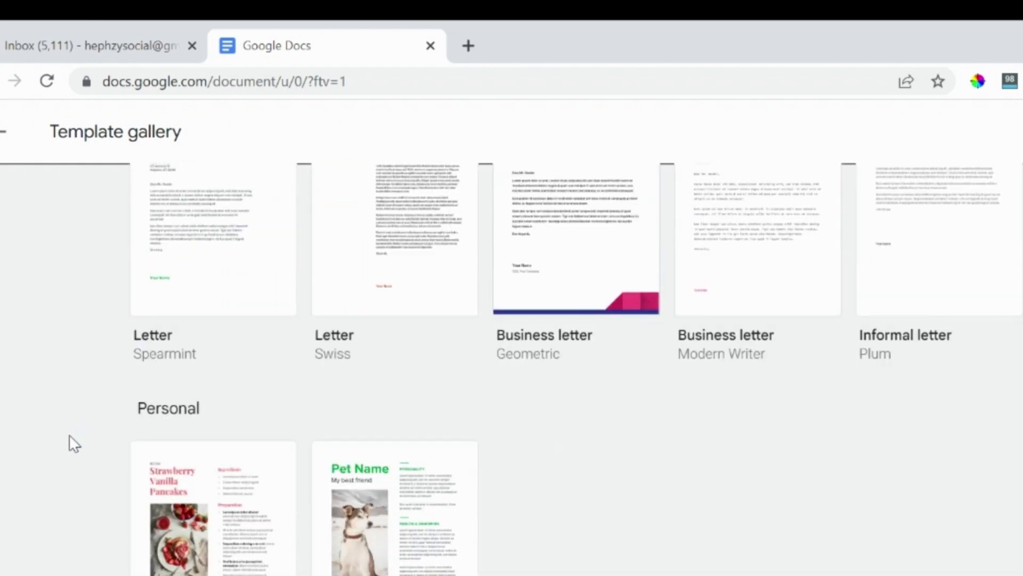
pyautogui.scroll(-3, 69, 434)
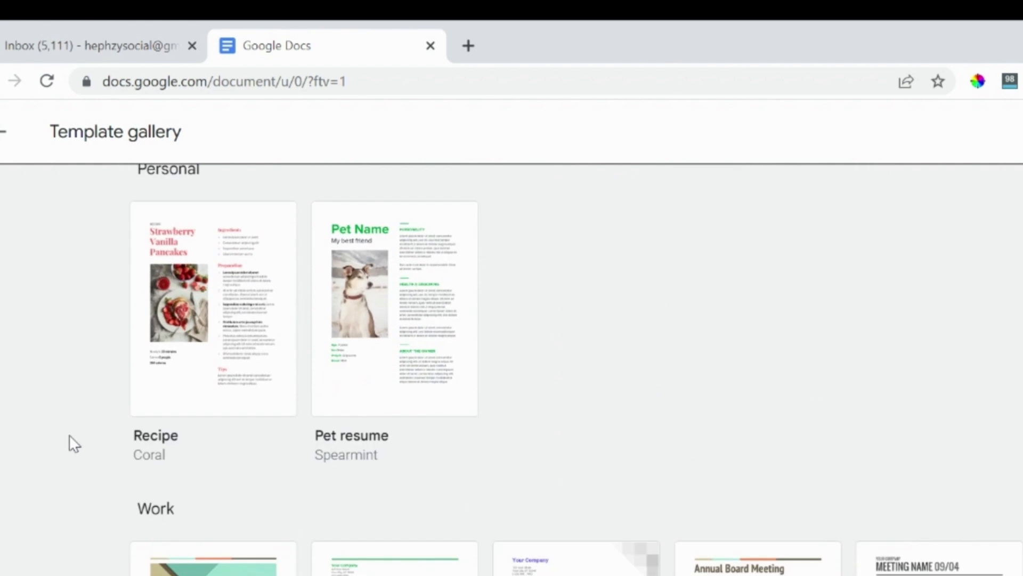
pyautogui.scroll(-3, 70, 436)
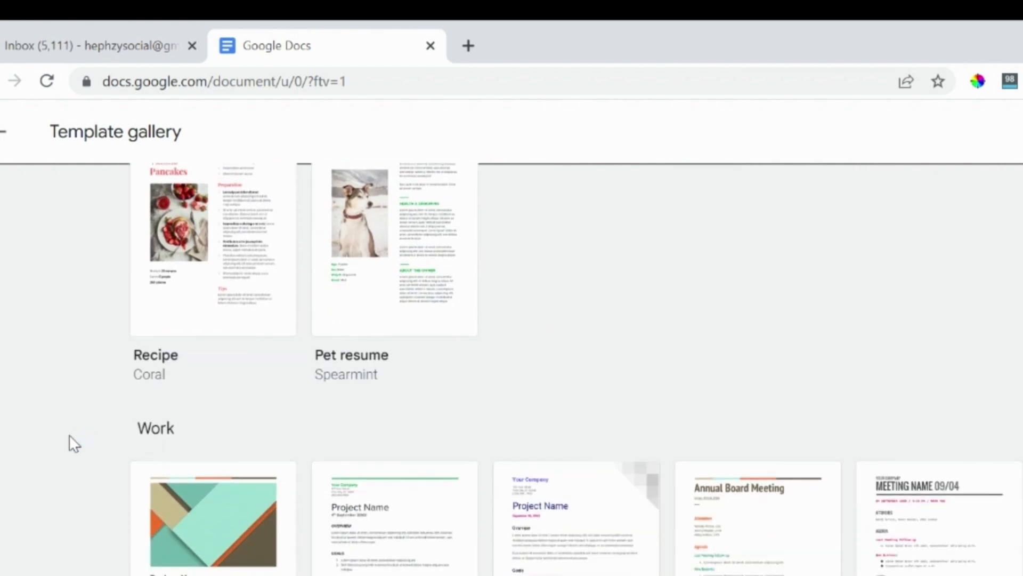
pyautogui.scroll(-4, 69, 444)
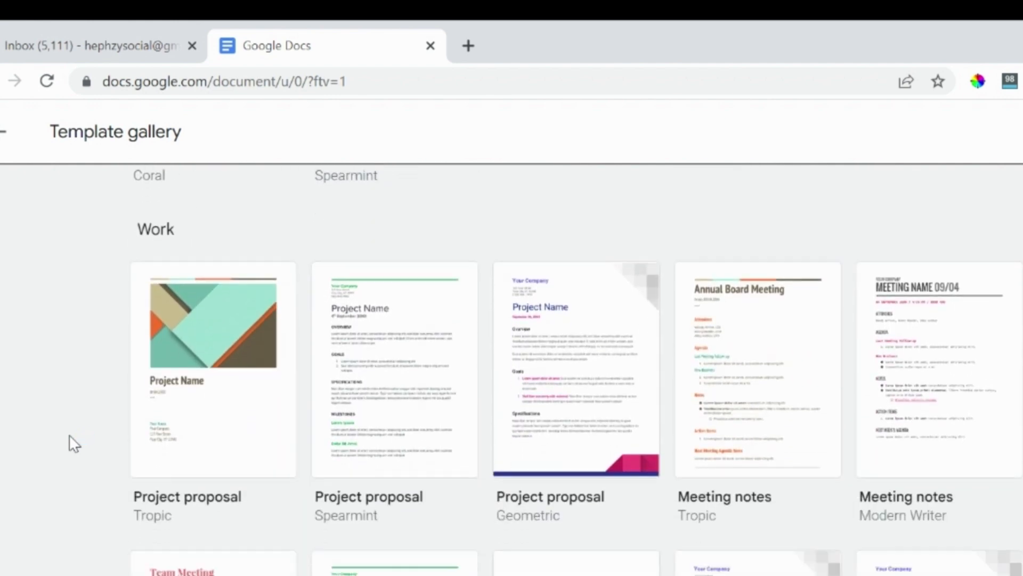
pyautogui.scroll(-5, 69, 435)
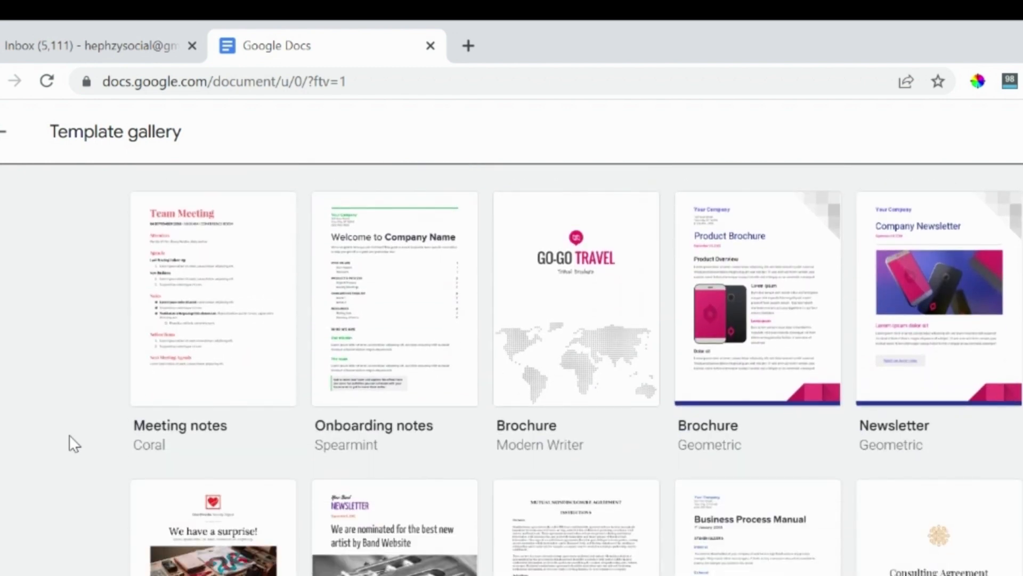
pyautogui.scroll(-4, 69, 436)
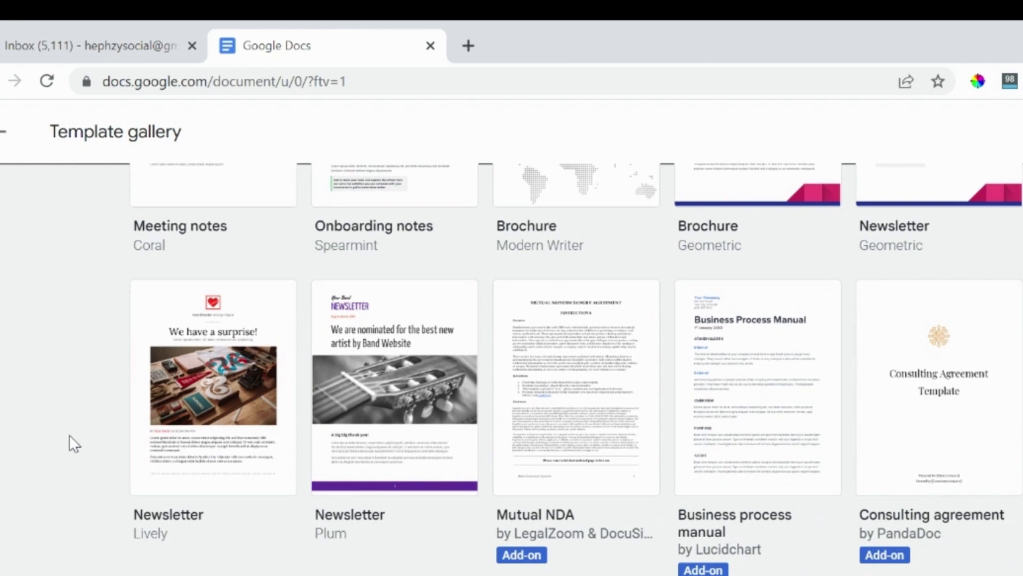
pyautogui.scroll(-4, 69, 435)
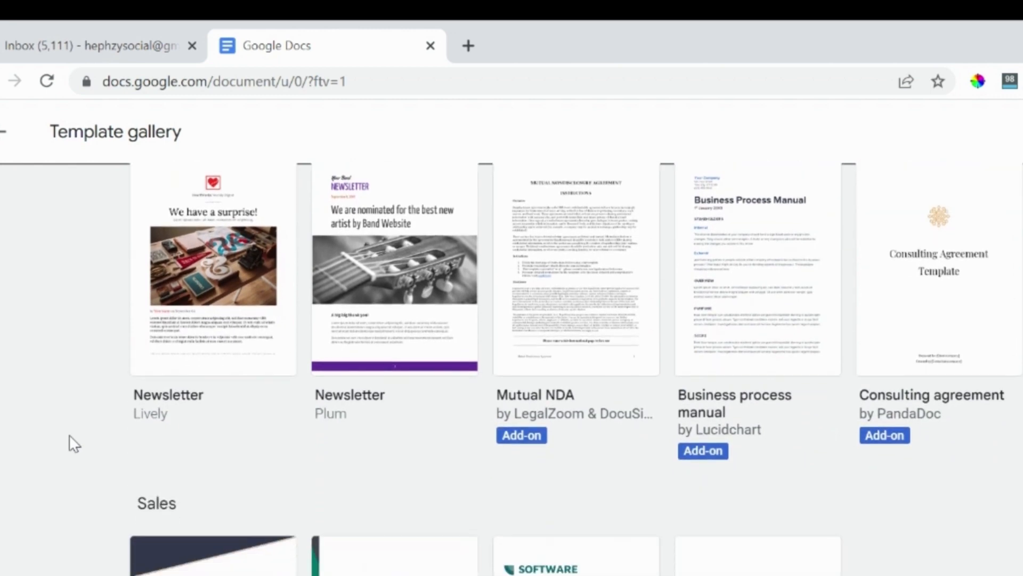
pyautogui.scroll(-9, 69, 434)
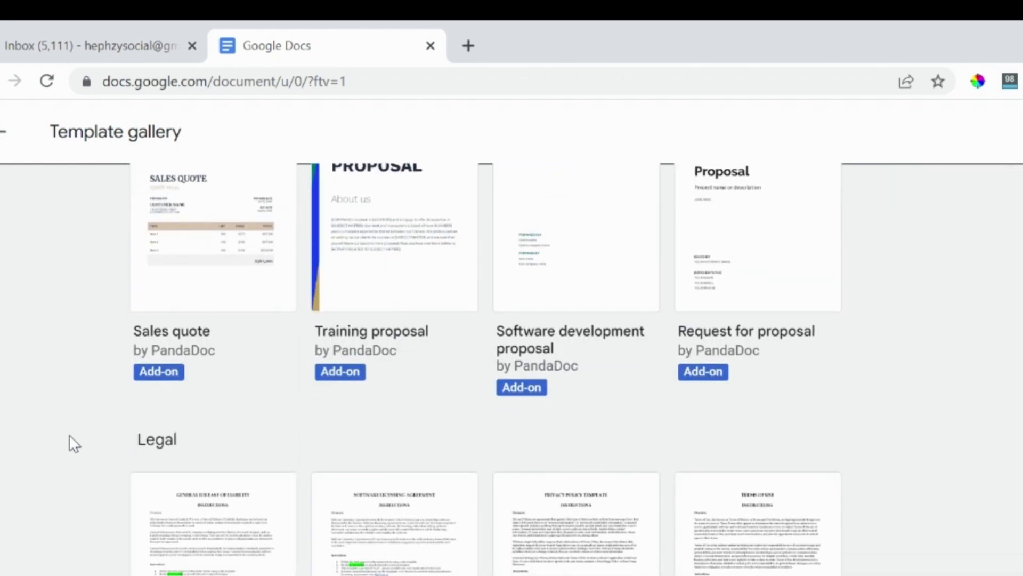
pyautogui.scroll(-9, 69, 434)
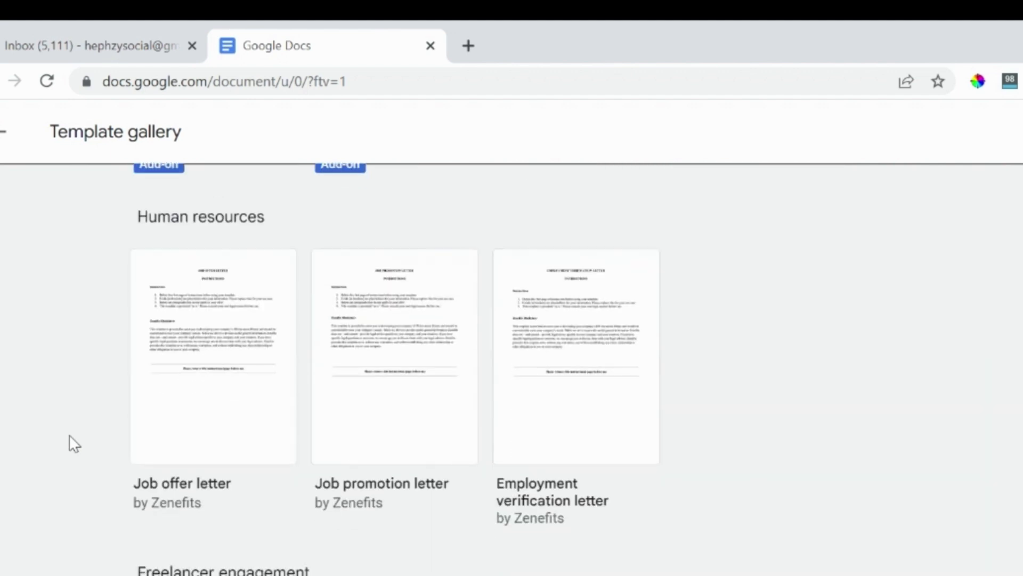
pyautogui.scroll(-5, 69, 434)
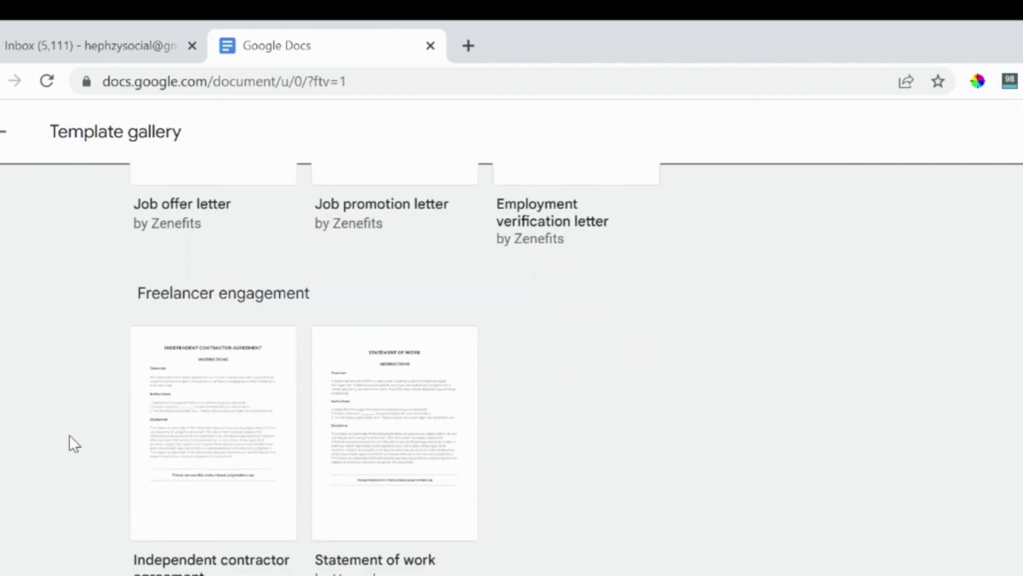
pyautogui.scroll(-1, 70, 434)
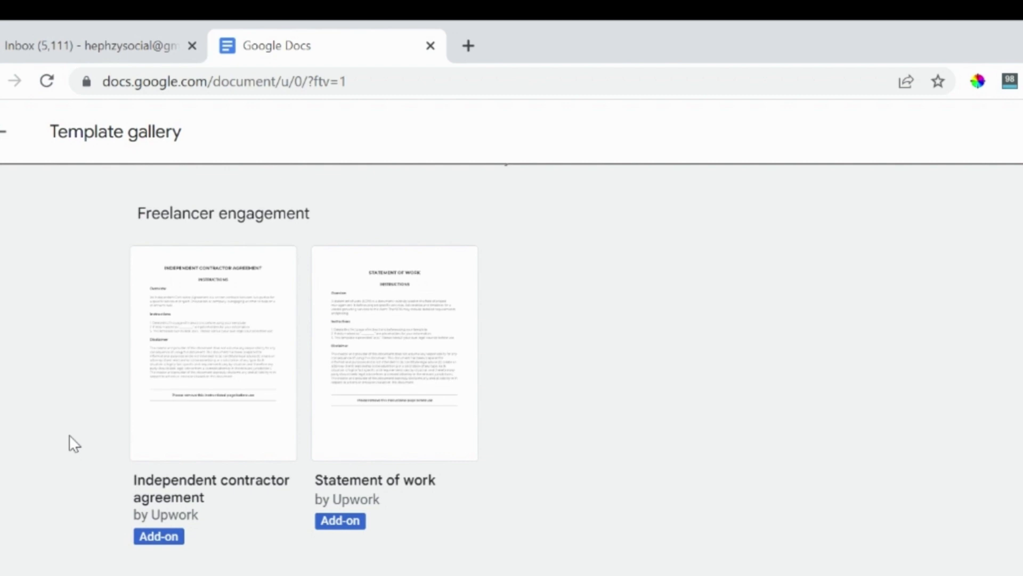
pyautogui.scroll(10, 69, 435)
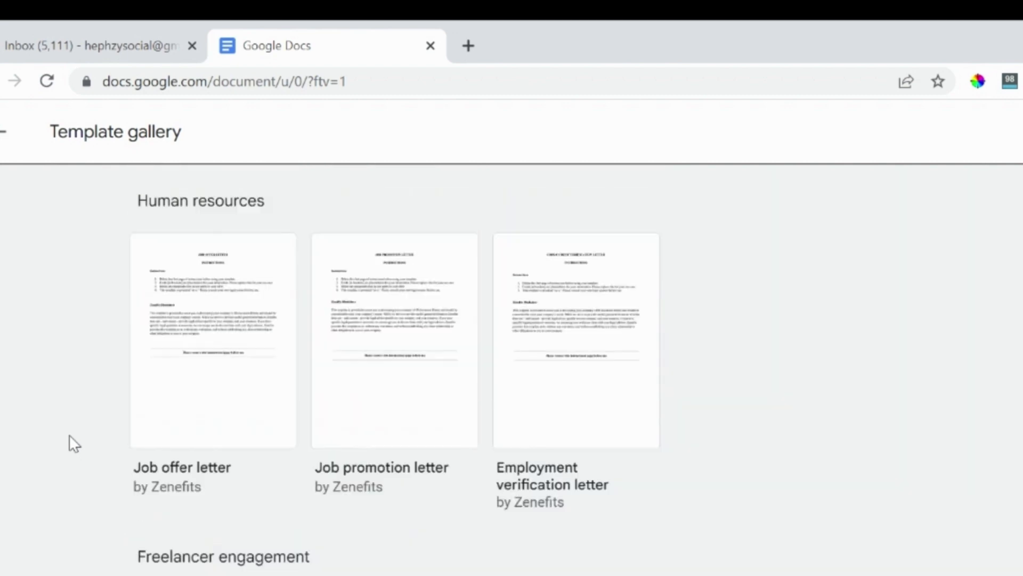
pyautogui.scroll(20, 69, 435)
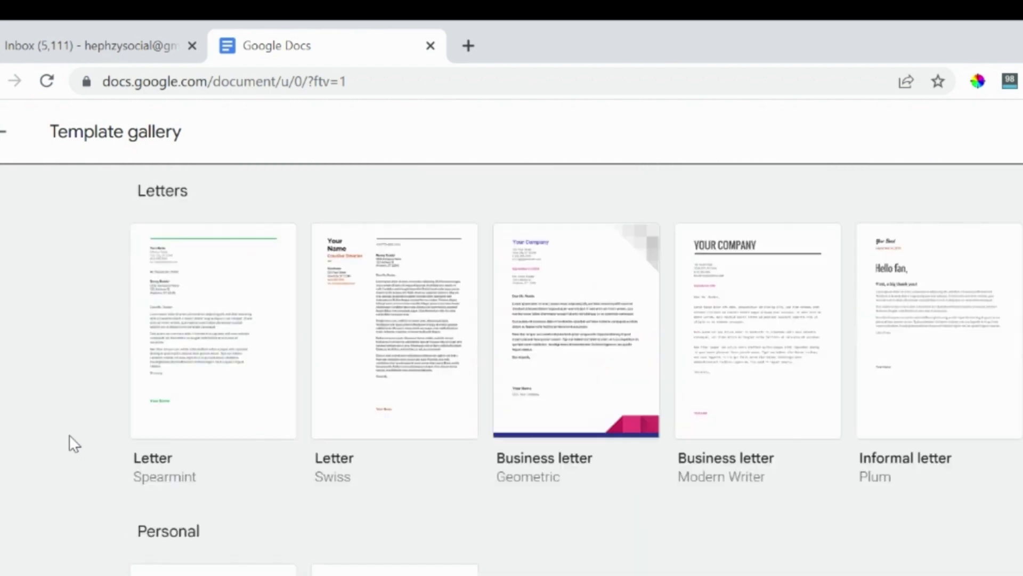
pyautogui.scroll(1, 68, 433)
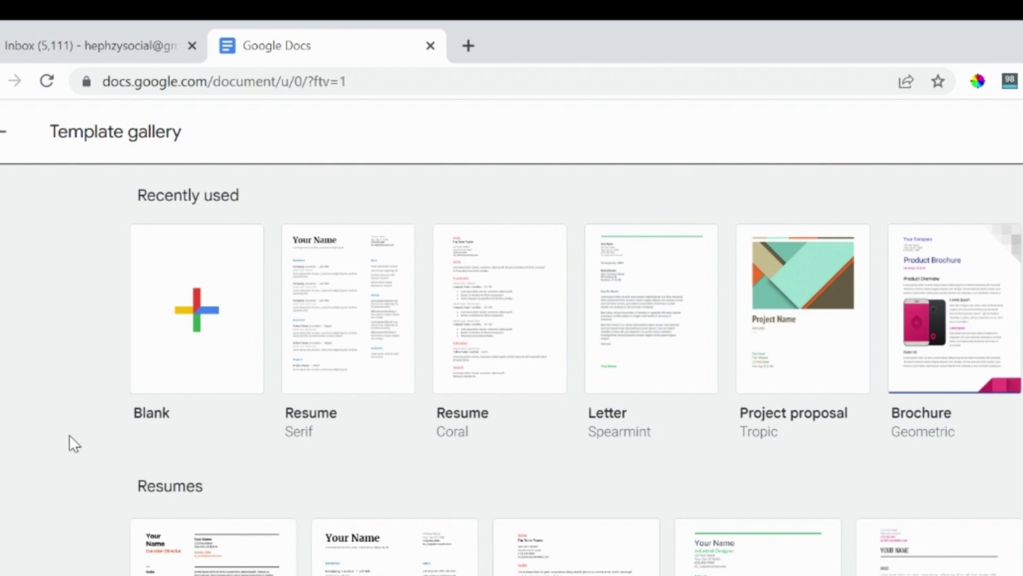
# Step: Leave the template gallery and create a new blank document
pyautogui.click(3, 143)
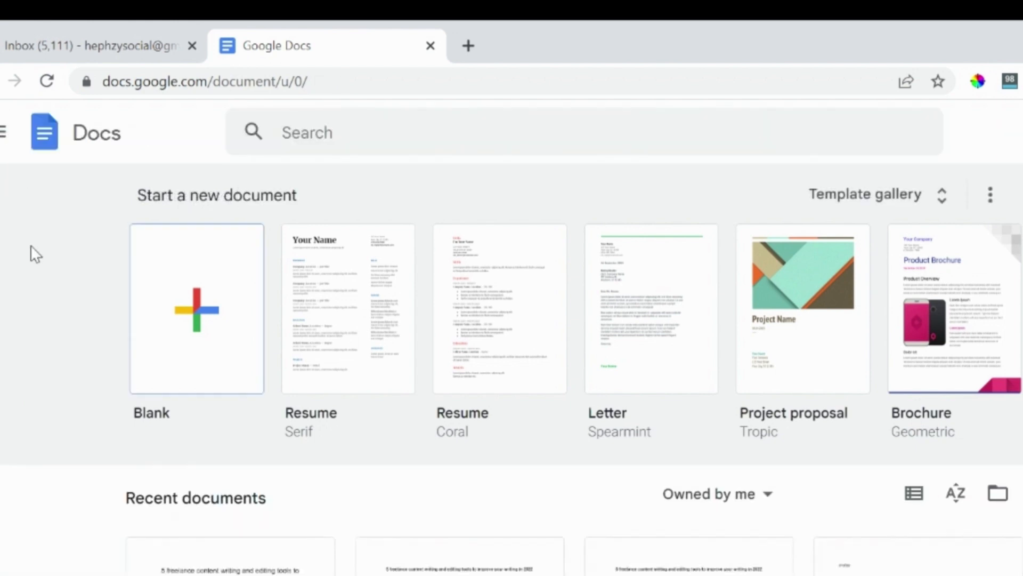
pyautogui.click(186, 293)
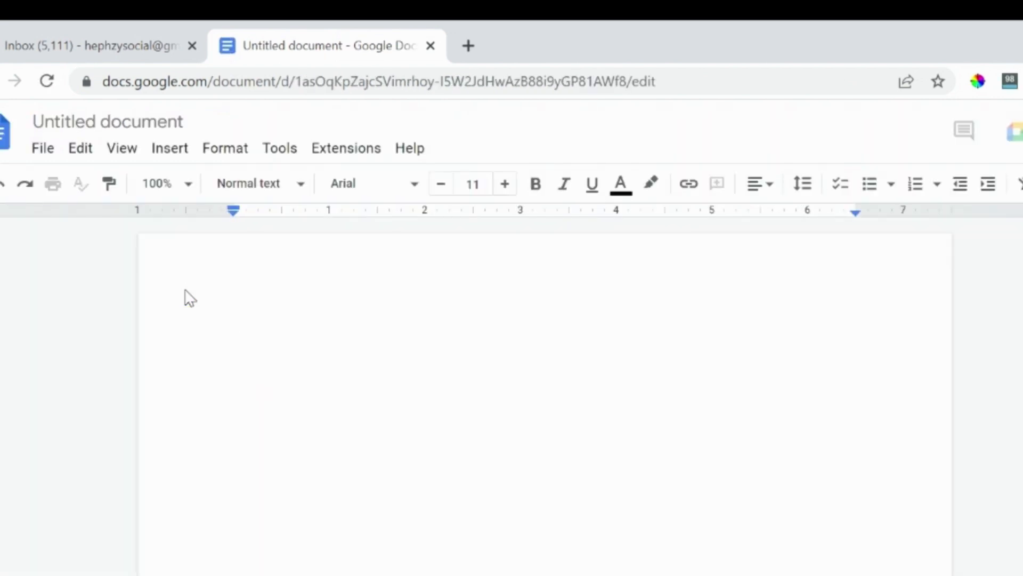
# Step: Write "The document" on the blank page as sample text and clear the page again
pyautogui.write('The dc')
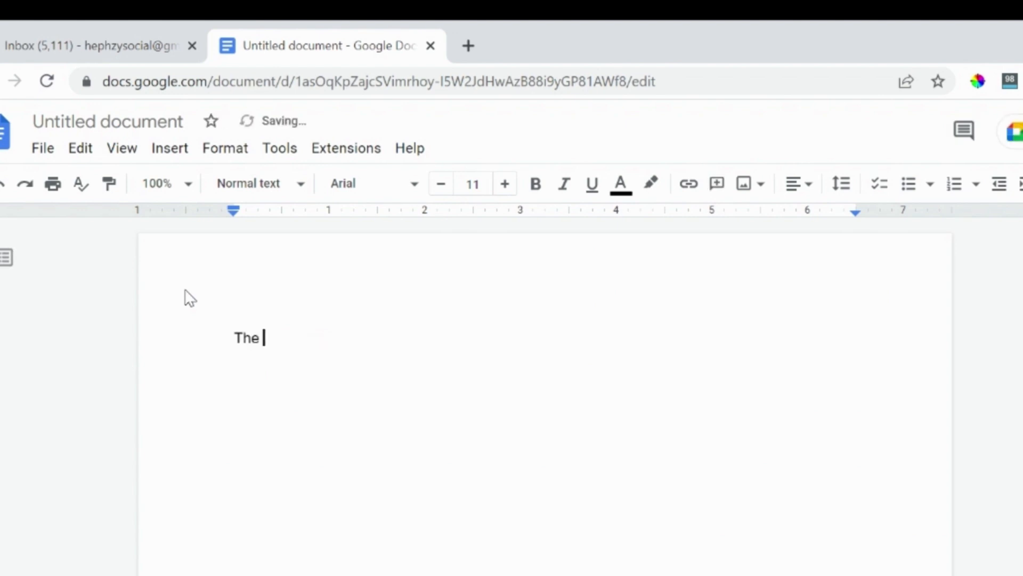
pyautogui.press('BackSpace')
pyautogui.write('ocument')
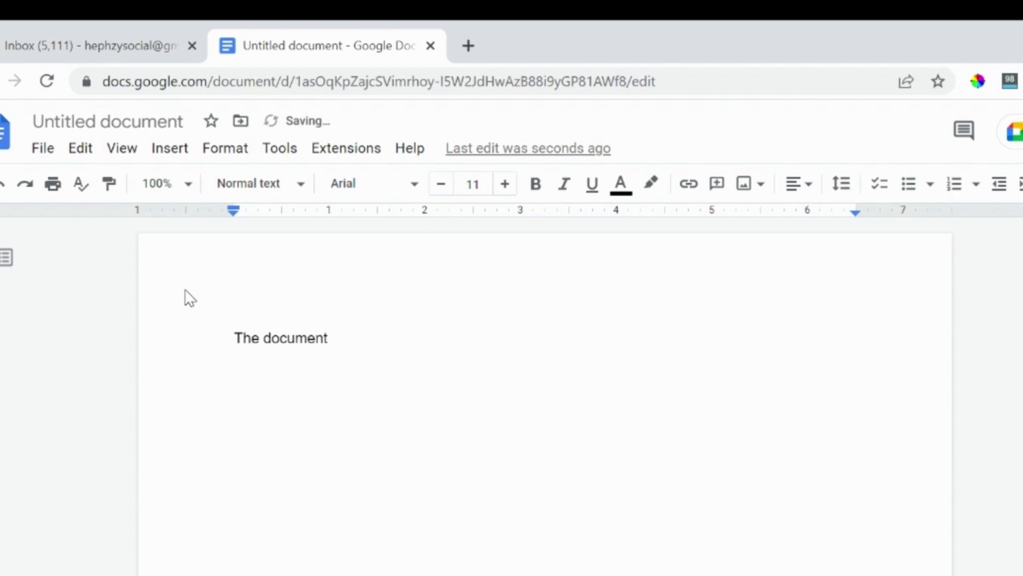
pyautogui.hotkey('ctrl', 'a')
pyautogui.press('BackSpace')
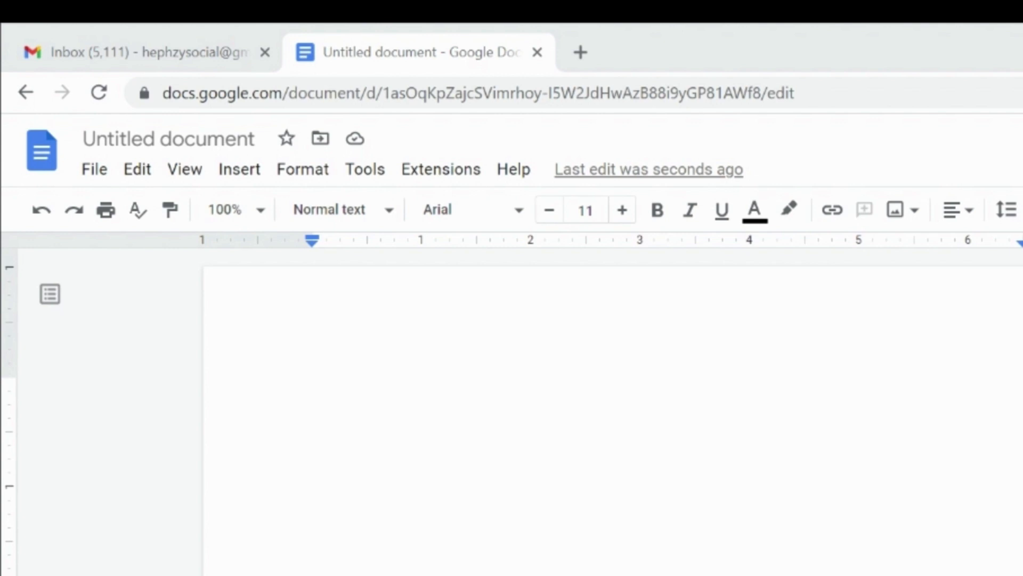
# Step: Write the line "Submitting/ Publishing Google docs Wordpress." in the empty document
pyautogui.click(479, 489)
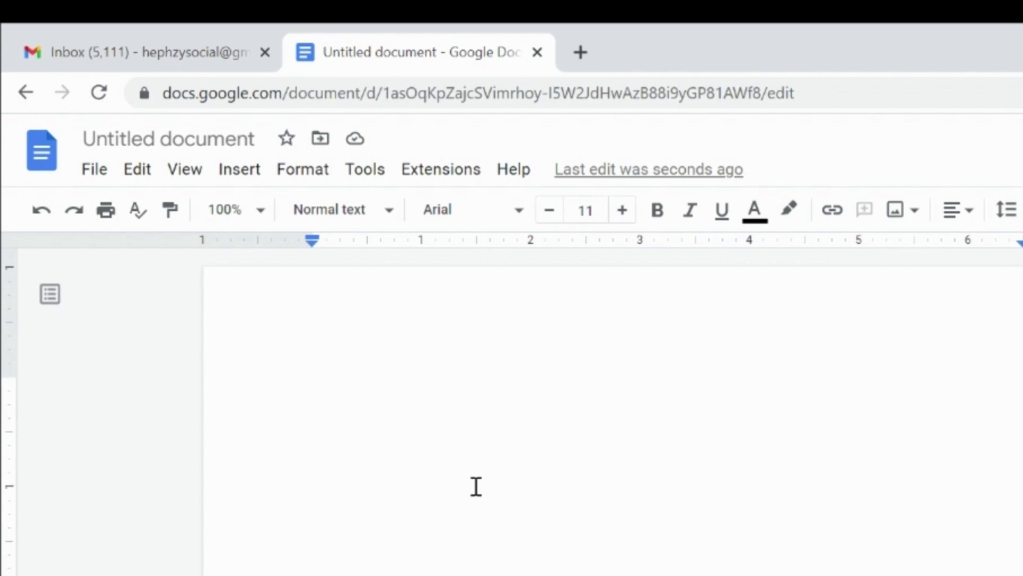
pyautogui.write('Submitting/ Publishing Google docs Wordpress.')
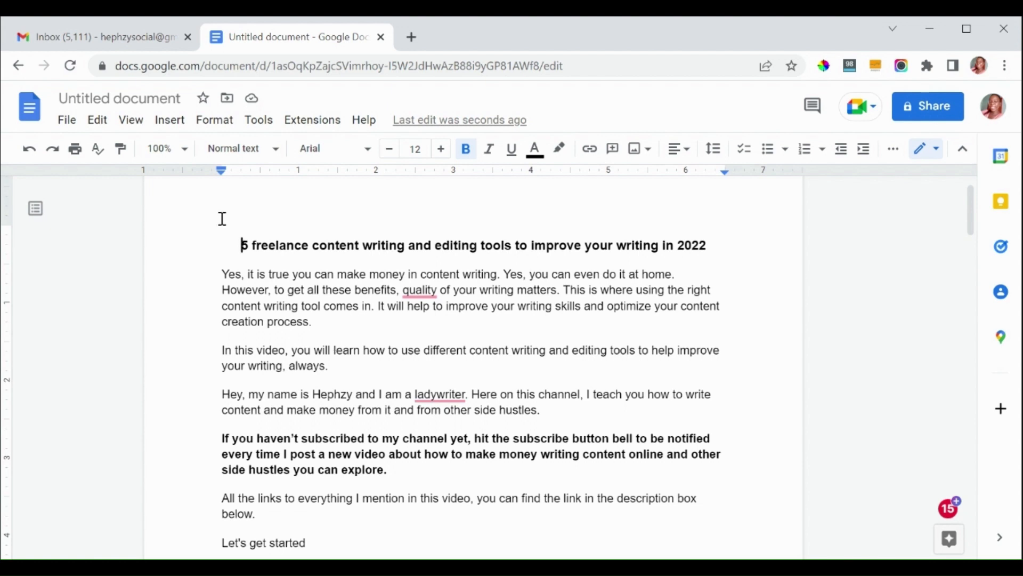
# Step: Name the untitled document "5 freelance content writing and editing tools to improve your writing in 2022", using its first line
pyautogui.click(121, 98)
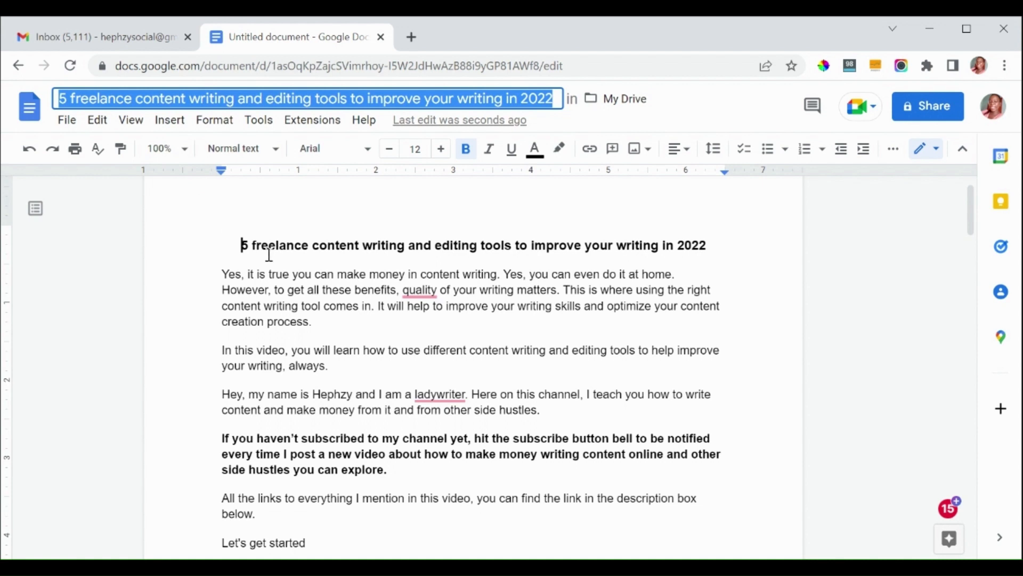
pyautogui.click(266, 273)
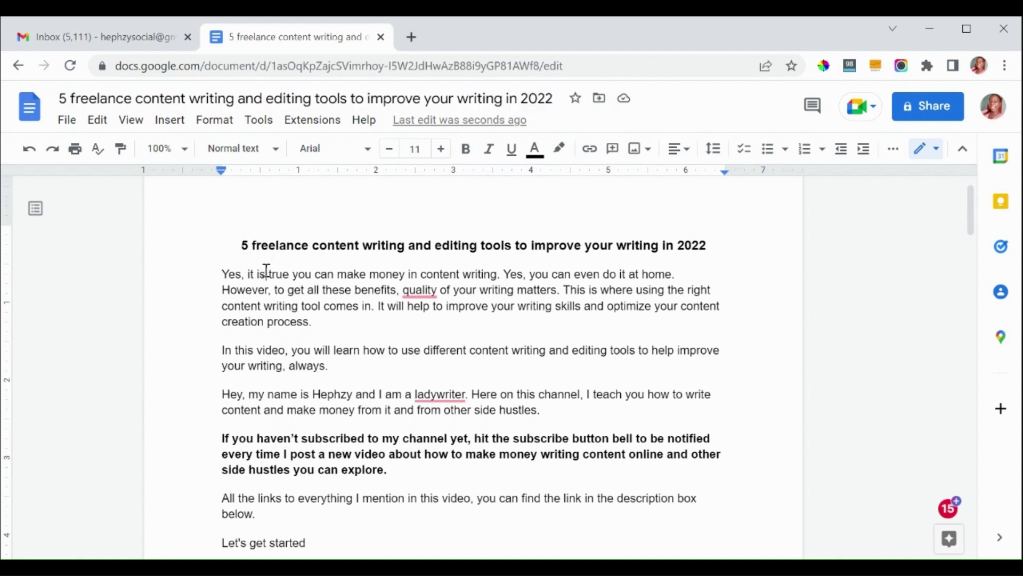
pyautogui.click(76, 98)
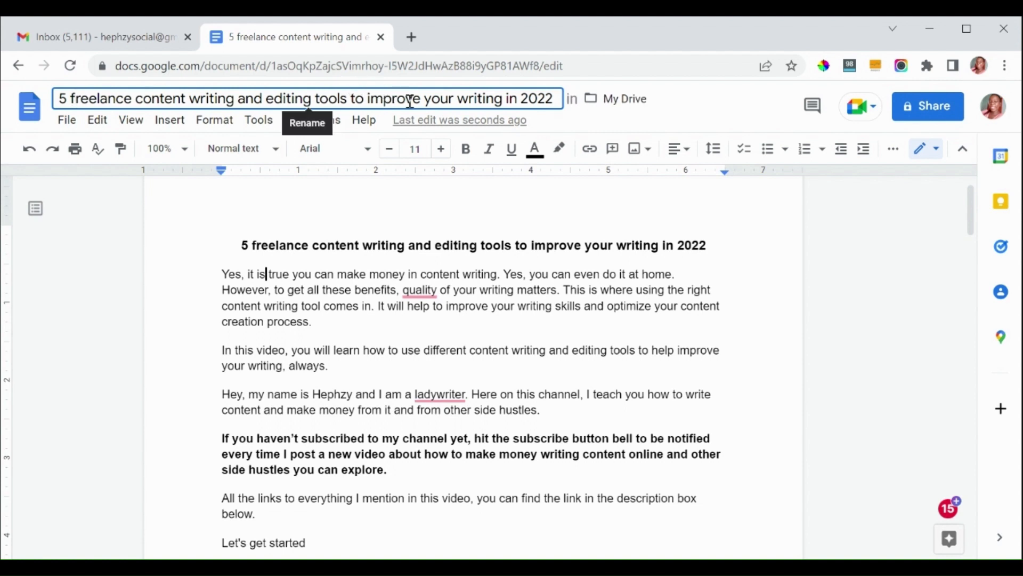
pyautogui.click(300, 276)
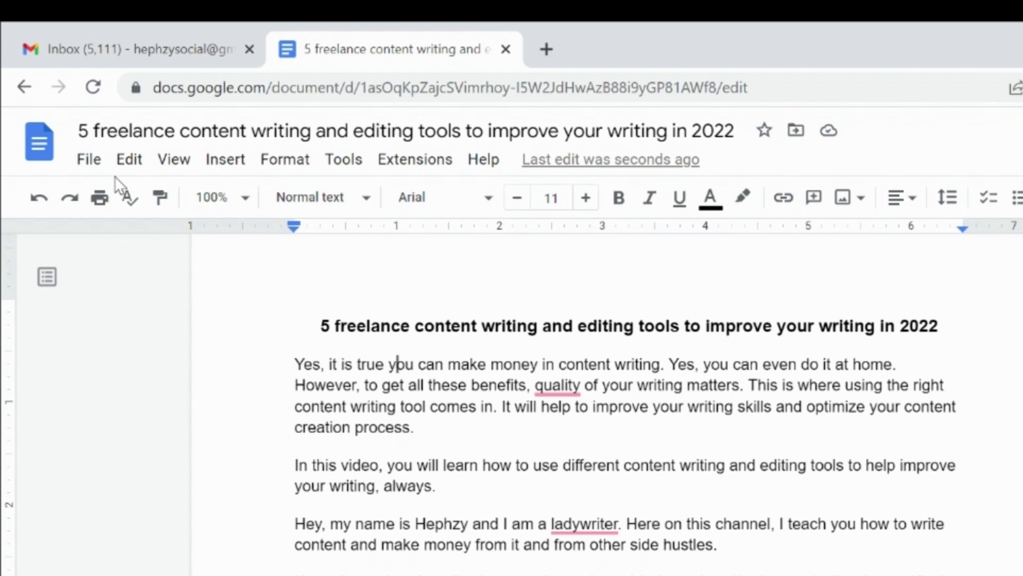
# Step: Create another new blank document from within the open article document
pyautogui.click(89, 162)
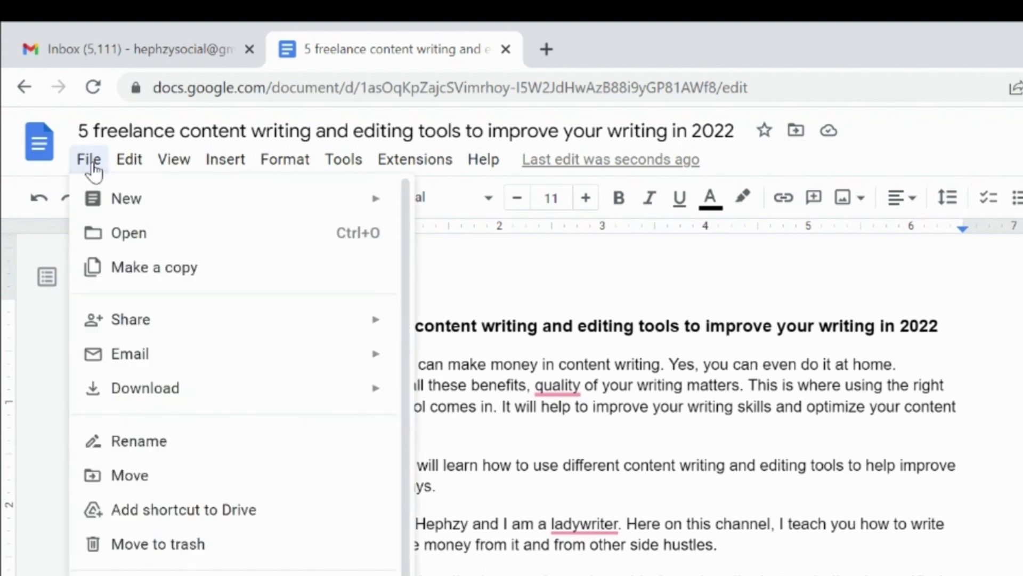
pyautogui.moveTo(121, 201)
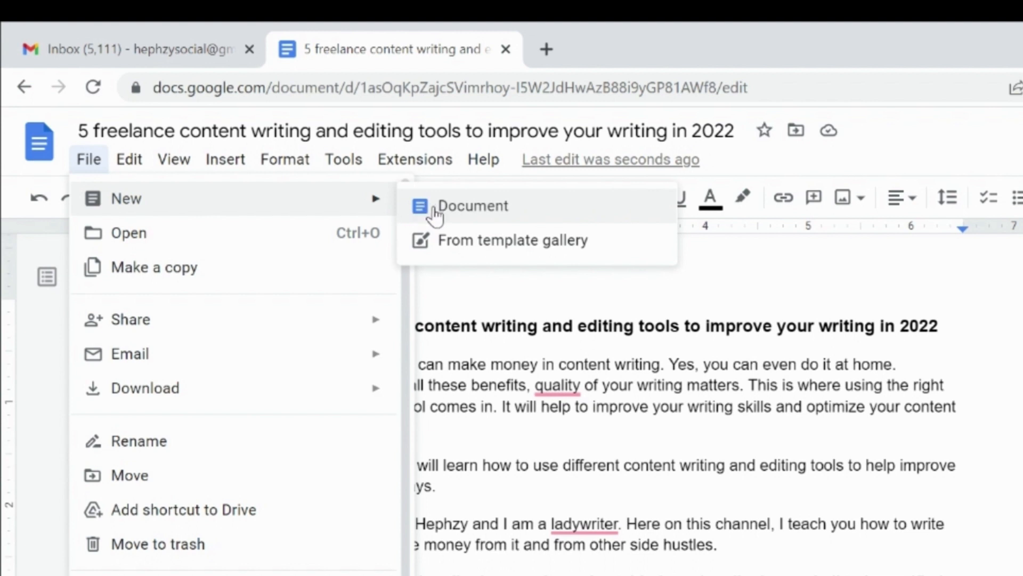
pyautogui.click(466, 211)
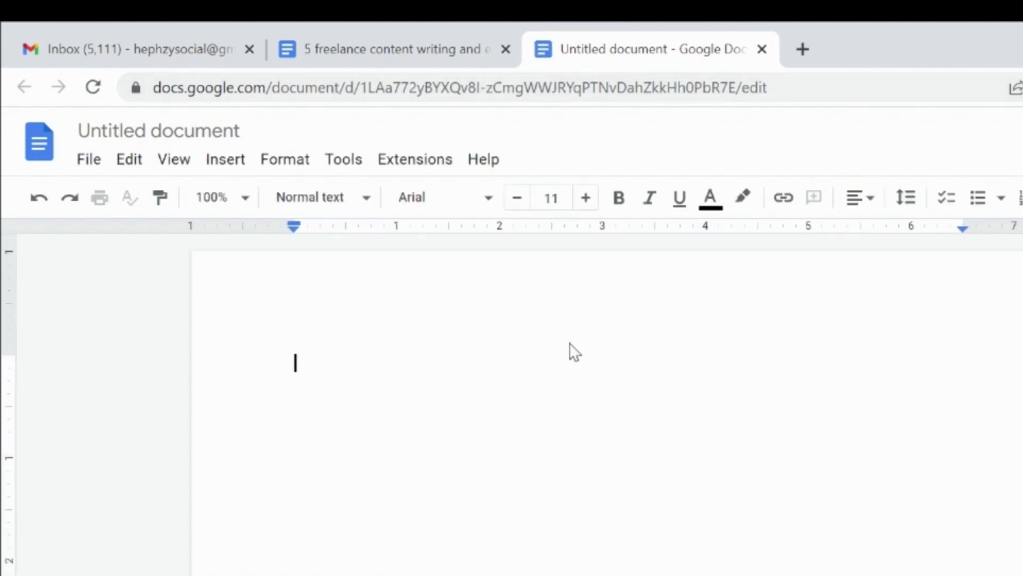
# Step: Start a copy of the article document and name it "Copy of 5 freelance content writing and editing tools to improve your writing in 2022a"
pyautogui.click(390, 45)
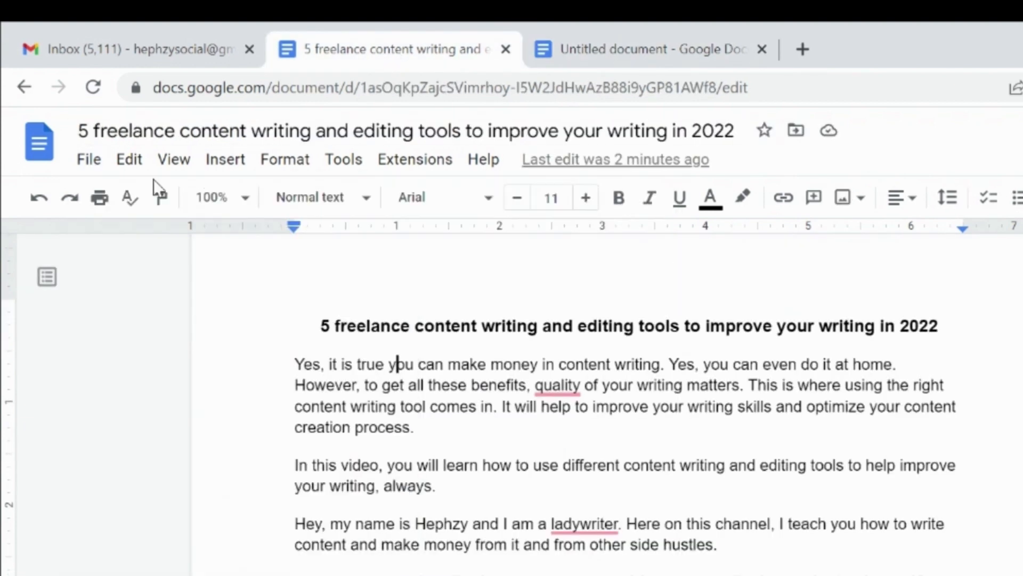
pyautogui.click(85, 161)
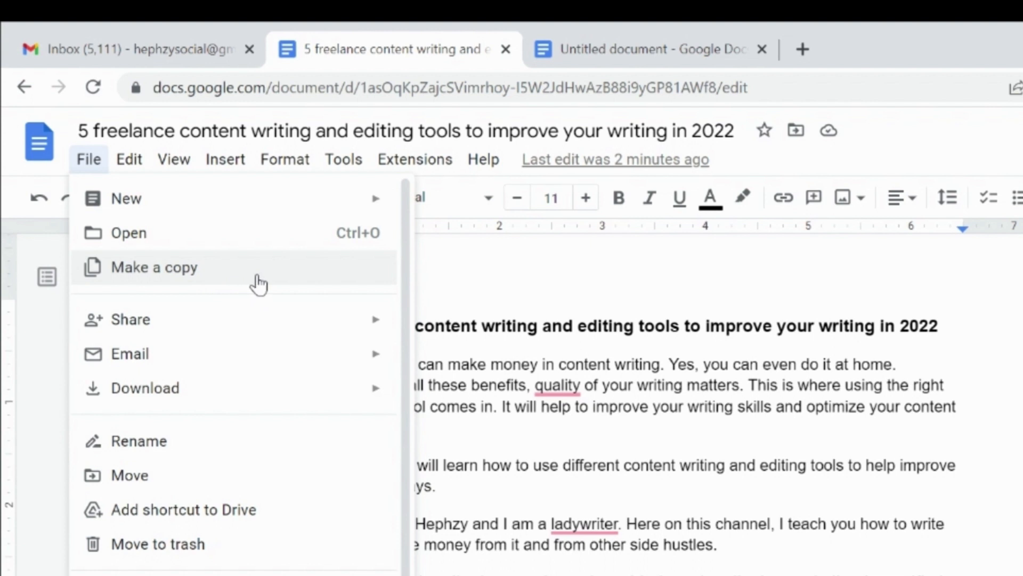
pyautogui.click(160, 275)
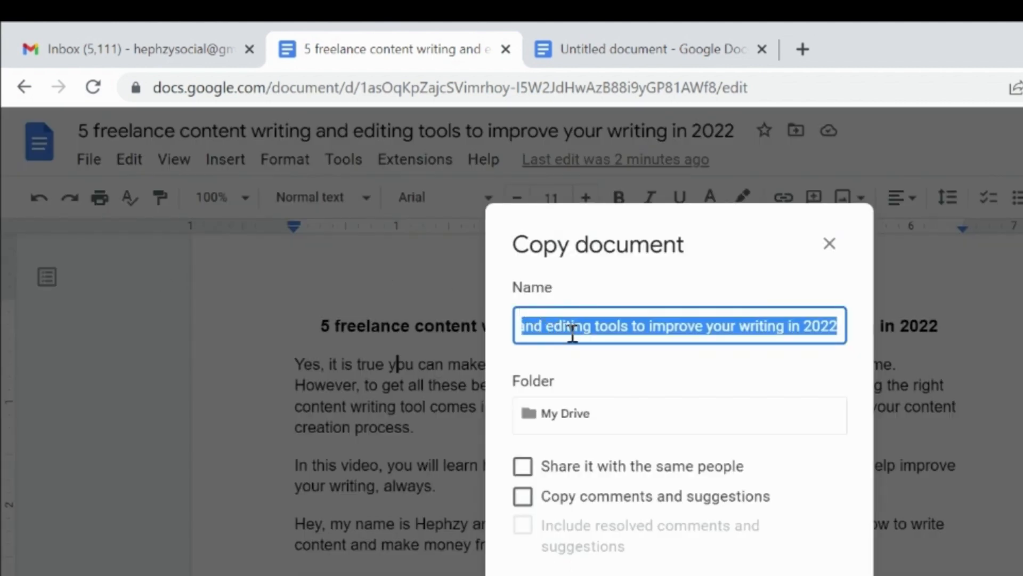
pyautogui.click(831, 325)
pyautogui.write('a')
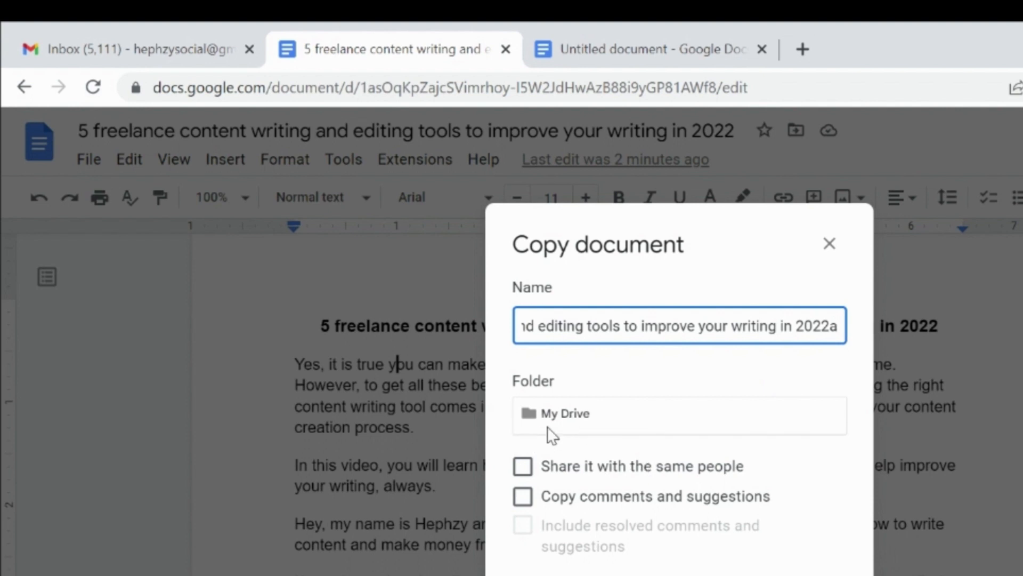
# Step: Check the destination folder choices, keep My Drive, and create the copy
pyautogui.click(574, 418)
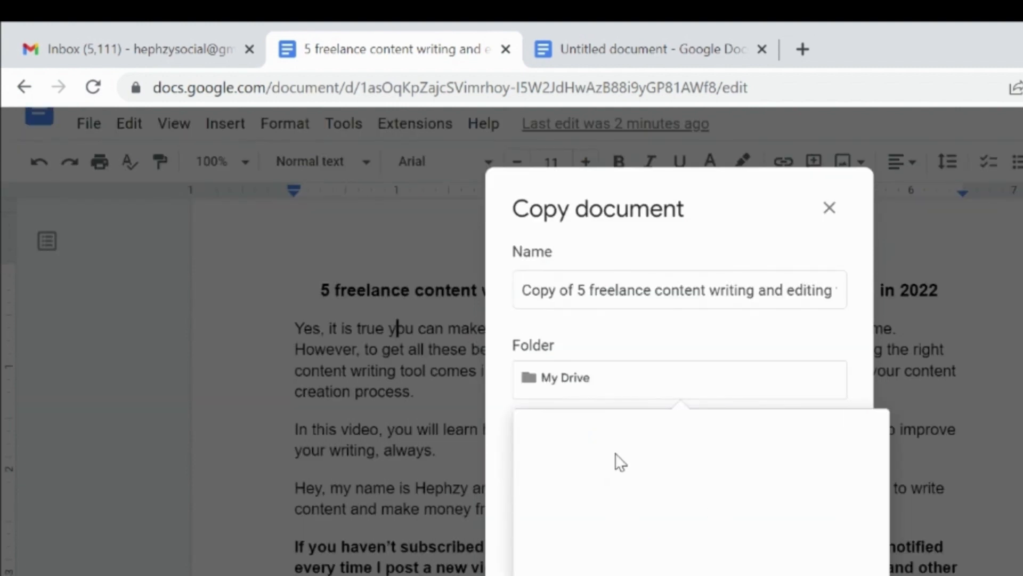
pyautogui.click(498, 436)
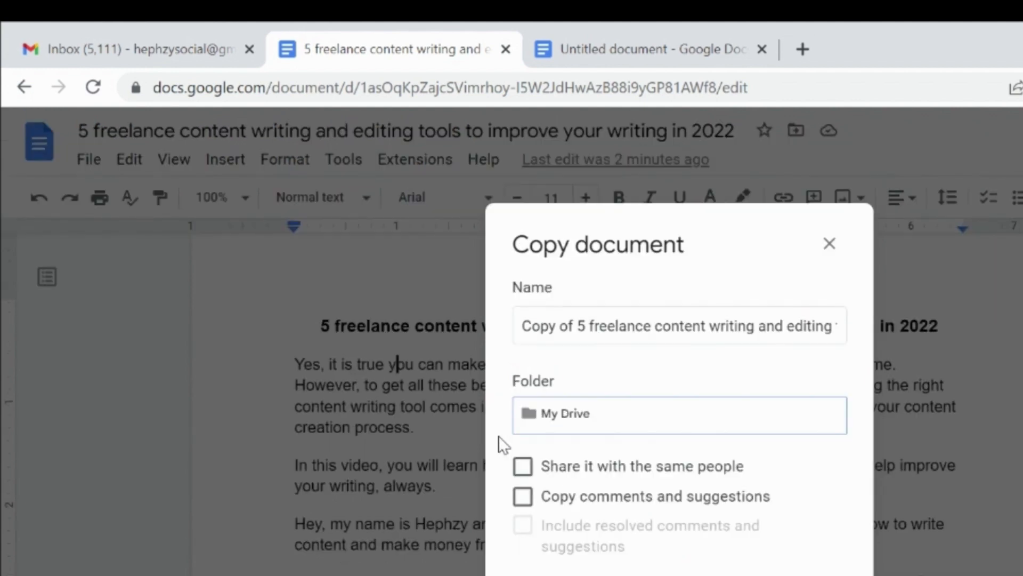
pyautogui.click(594, 416)
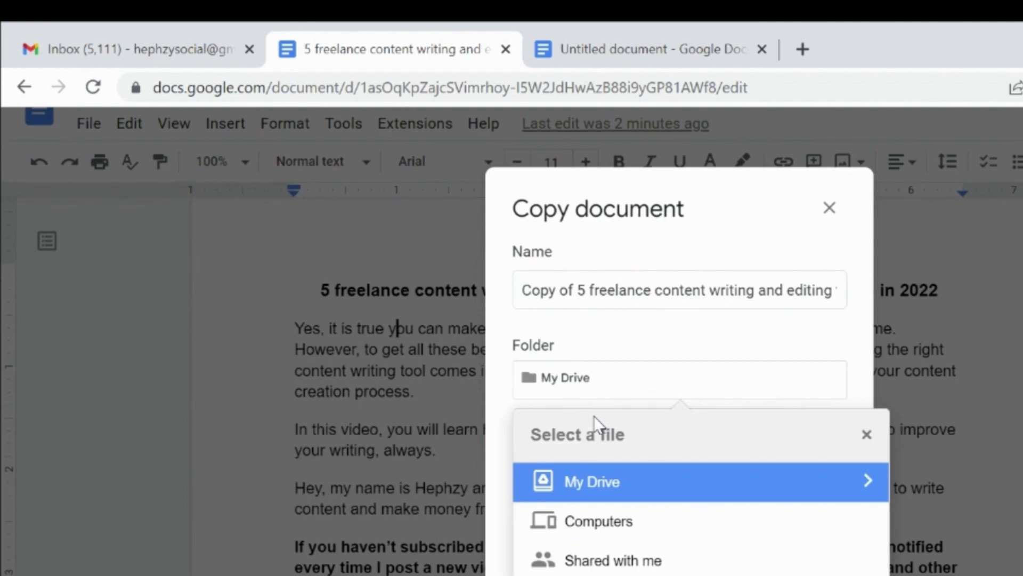
pyautogui.click(501, 398)
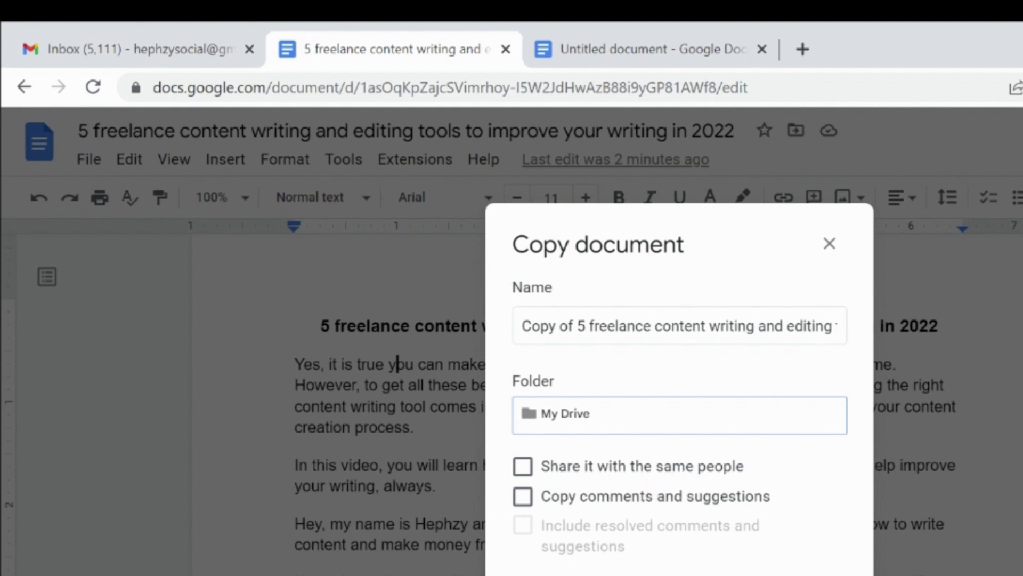
pyautogui.click(804, 575)
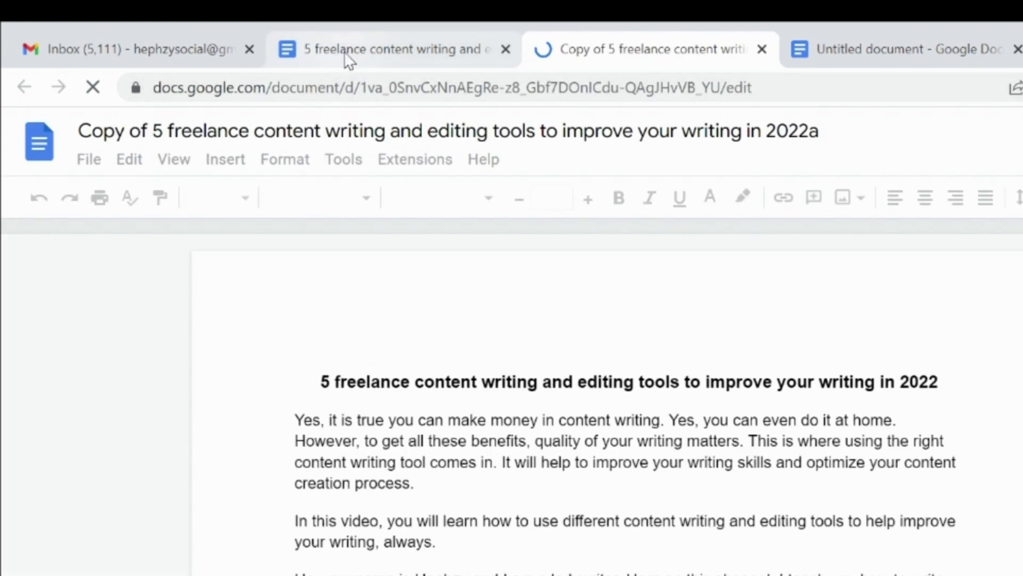
# Step: Return to the original article document and open its settings for sharing with others
pyautogui.click(358, 51)
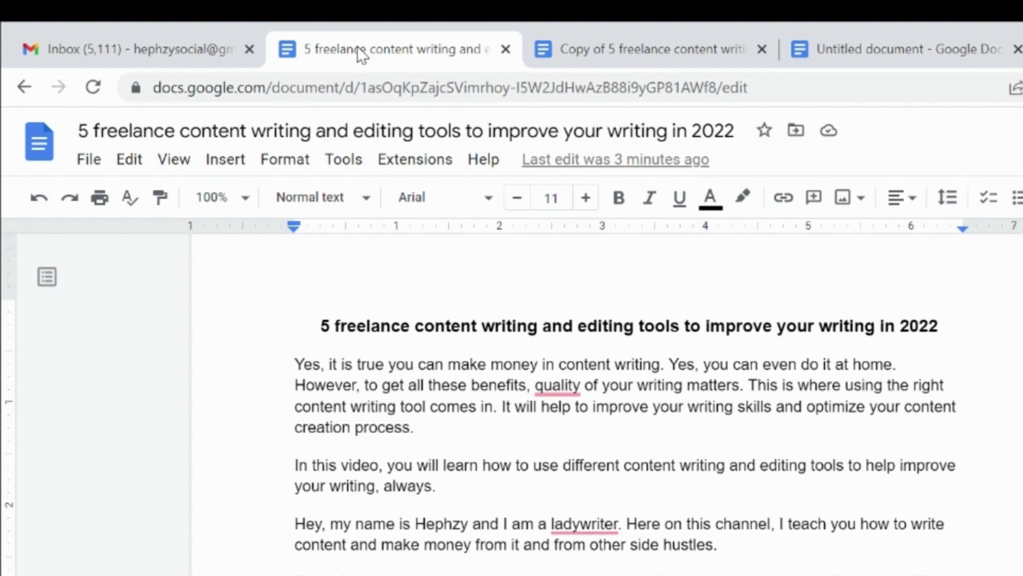
pyautogui.click(90, 162)
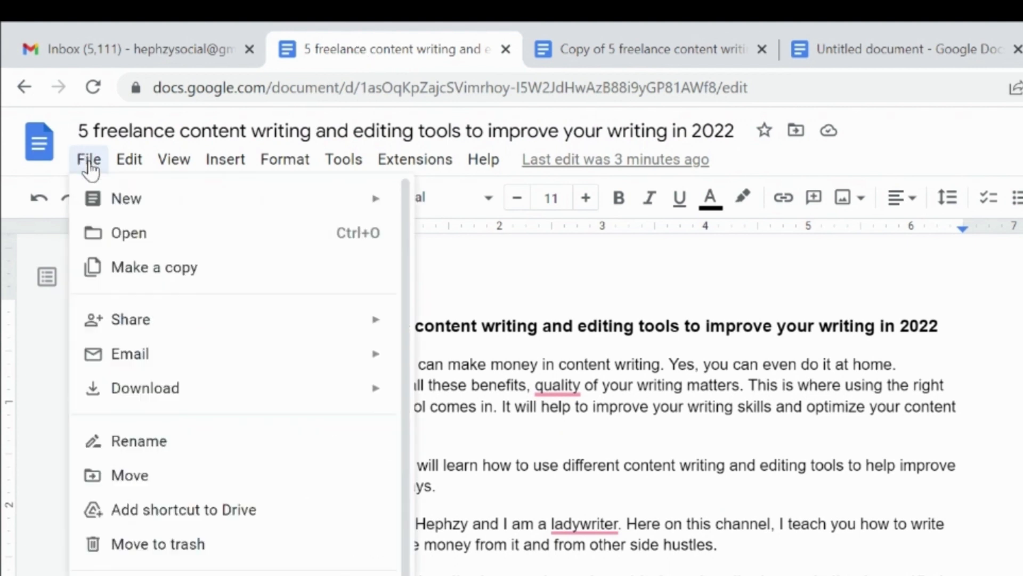
pyautogui.moveTo(154, 326)
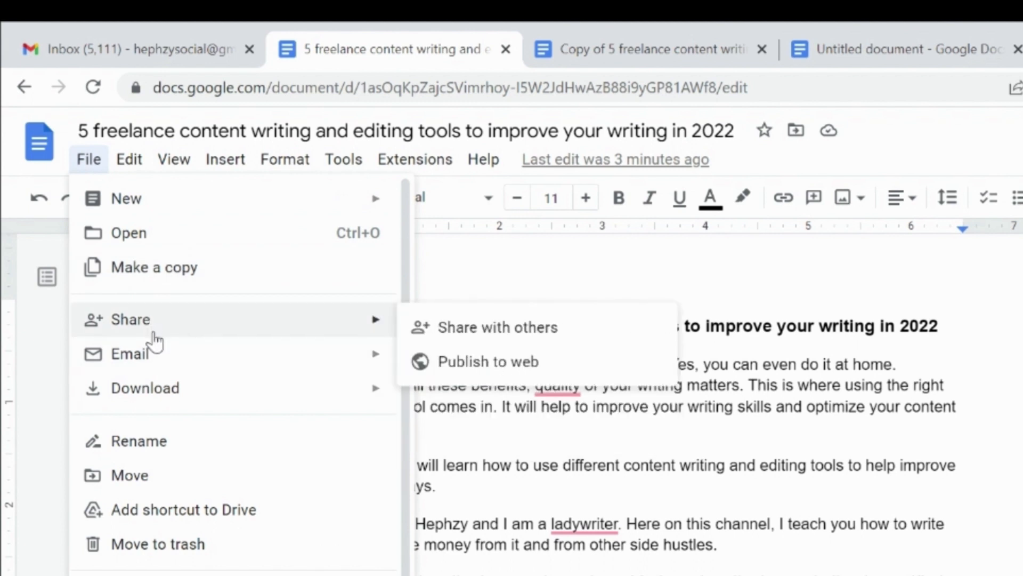
pyautogui.moveTo(150, 398)
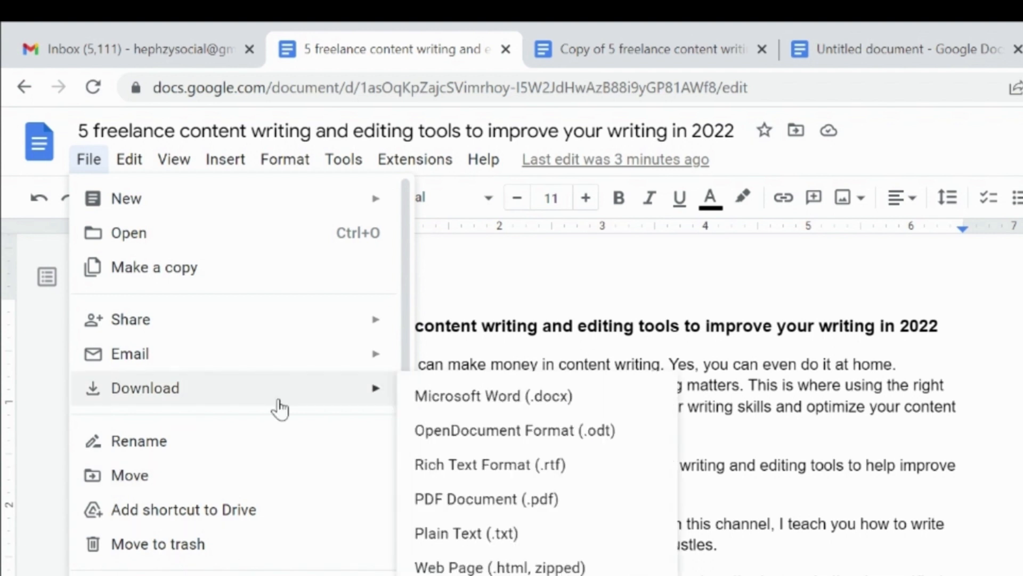
pyautogui.moveTo(267, 365)
pyautogui.moveTo(255, 397)
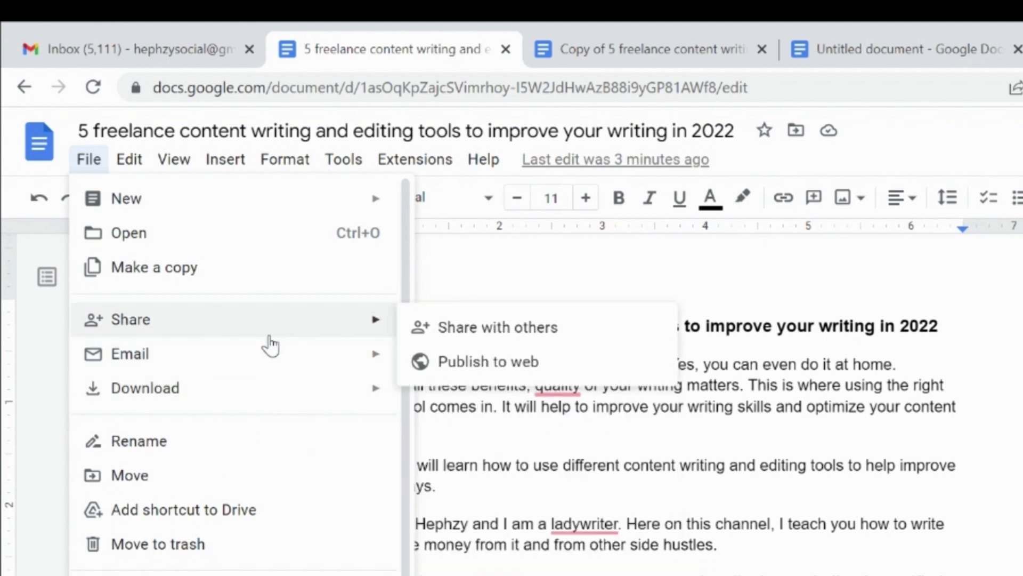
pyautogui.moveTo(283, 361)
pyautogui.moveTo(240, 331)
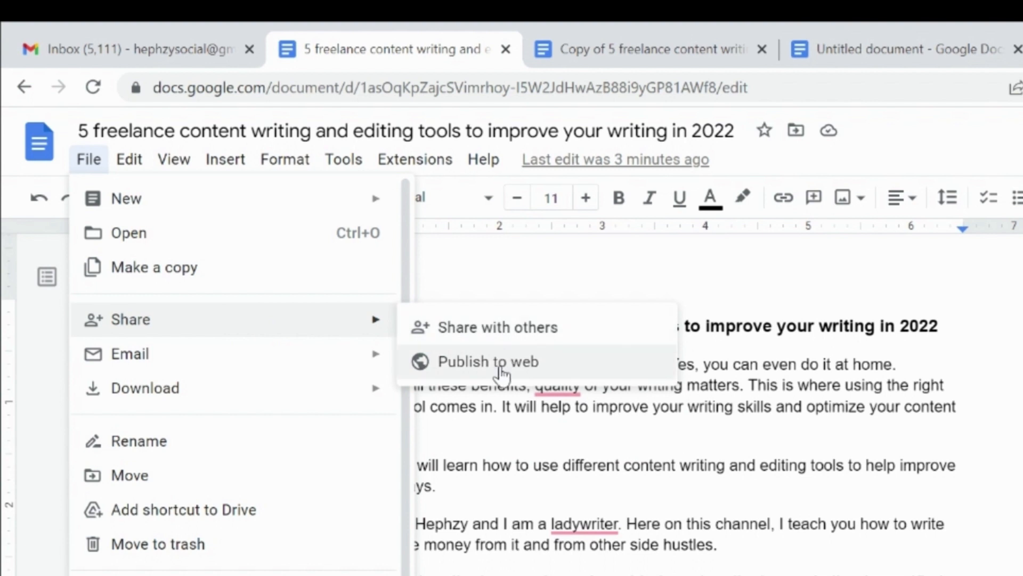
pyautogui.click(459, 333)
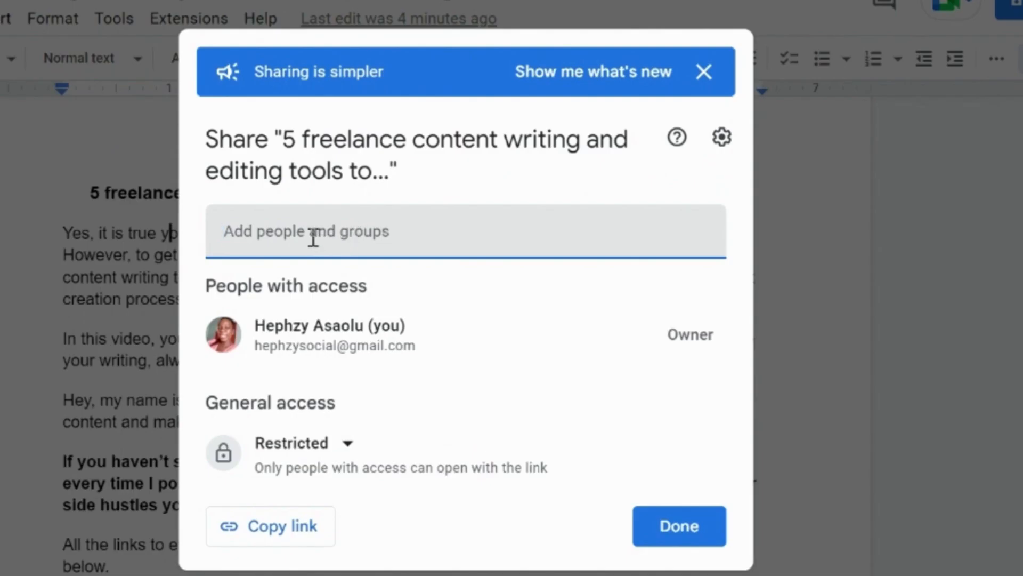
pyautogui.write('hj')
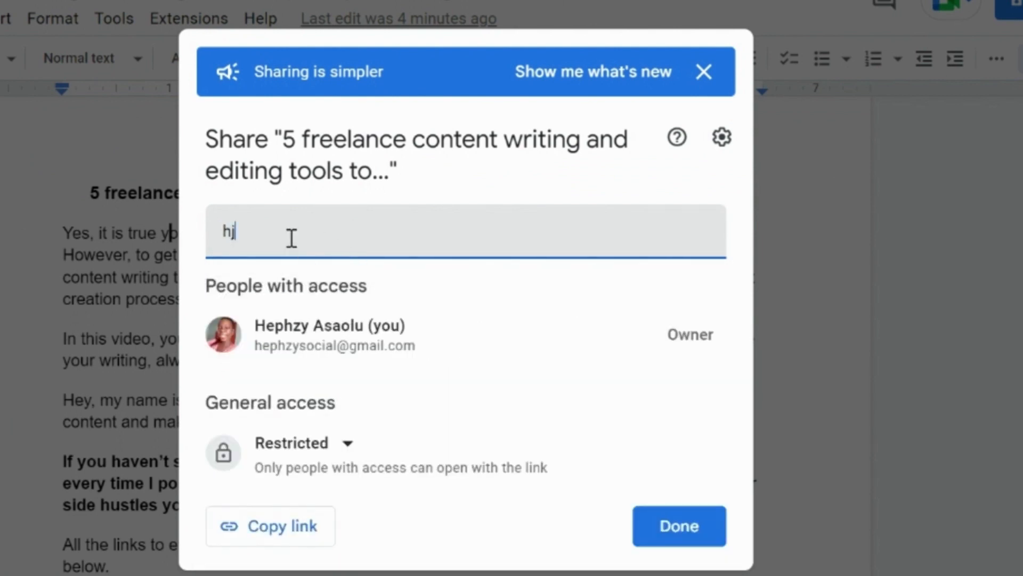
pyautogui.press('BackSpace')
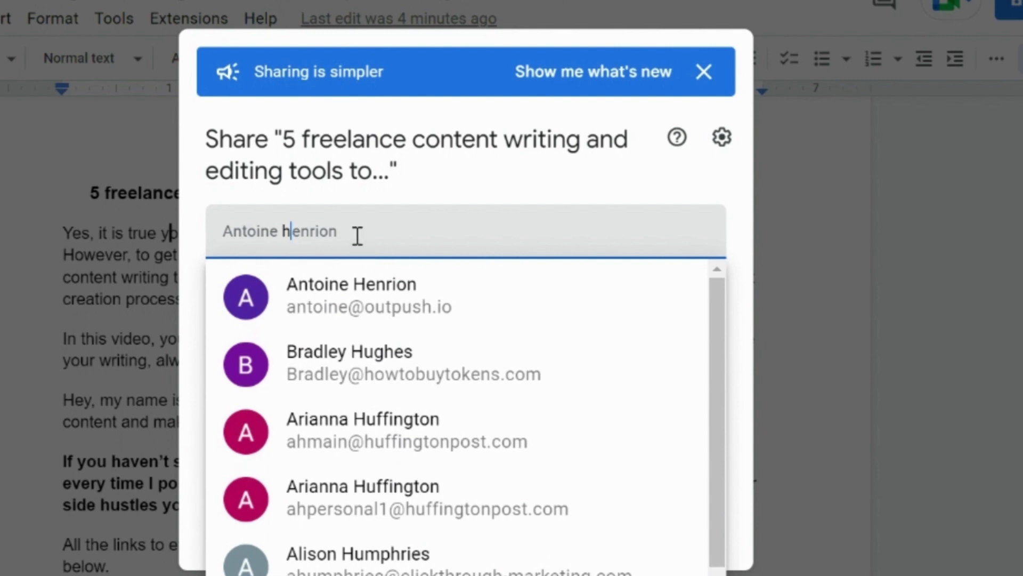
pyautogui.press('BackSpace')
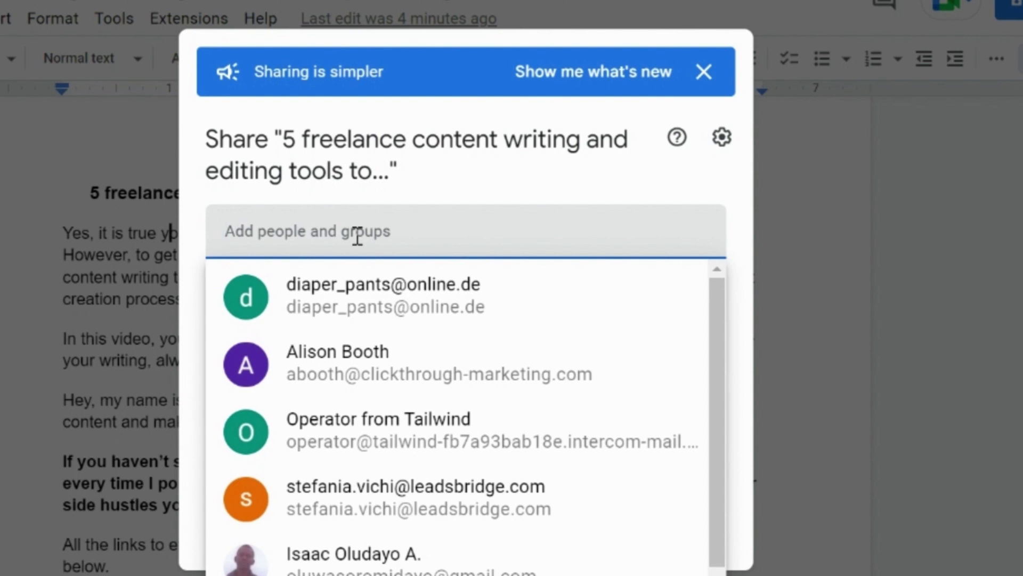
# Step: Add the suggested contact's e-mail as a recipient and check the available roles, keeping Editor
pyautogui.write('lad')
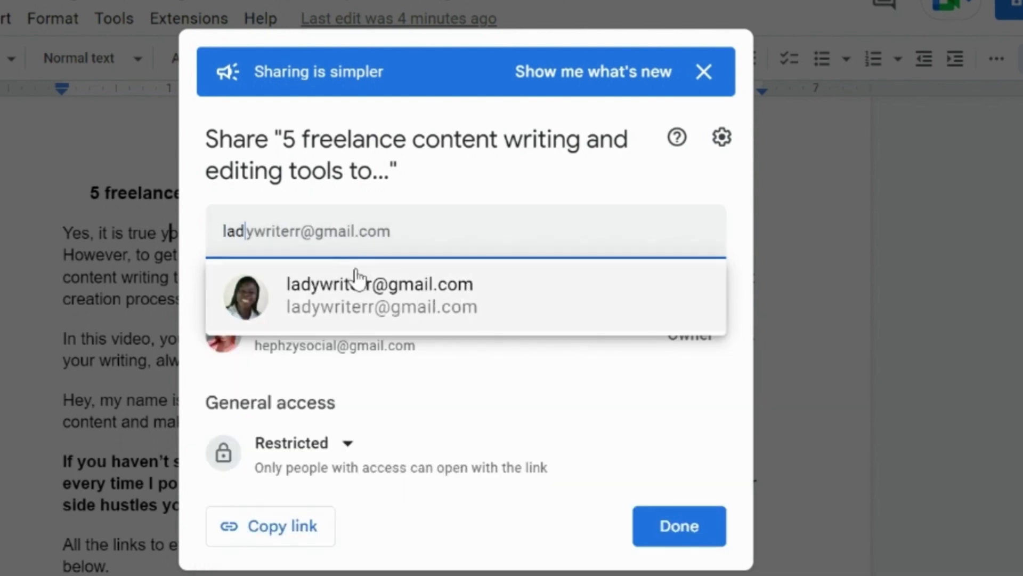
pyautogui.click(356, 294)
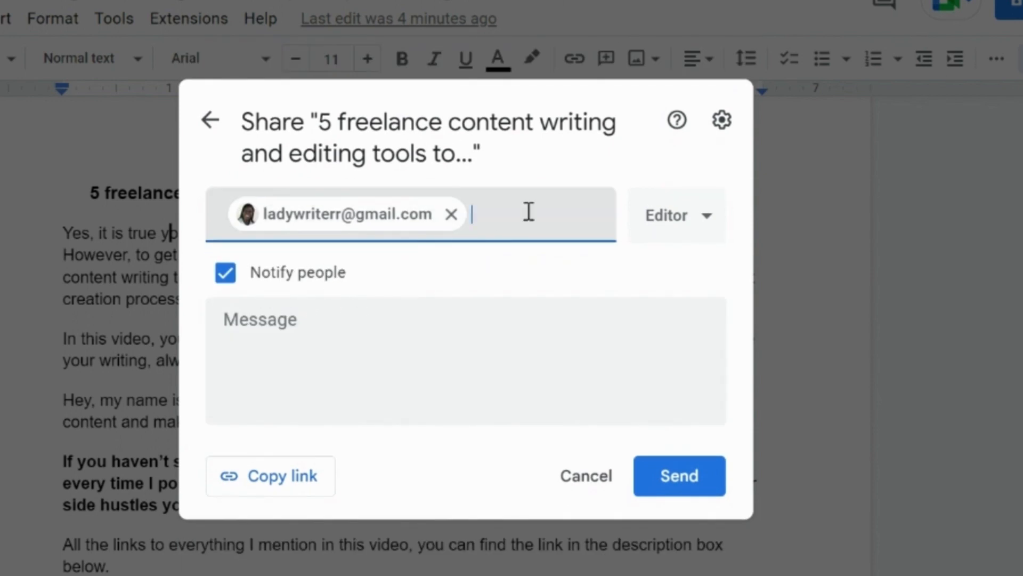
pyautogui.click(708, 224)
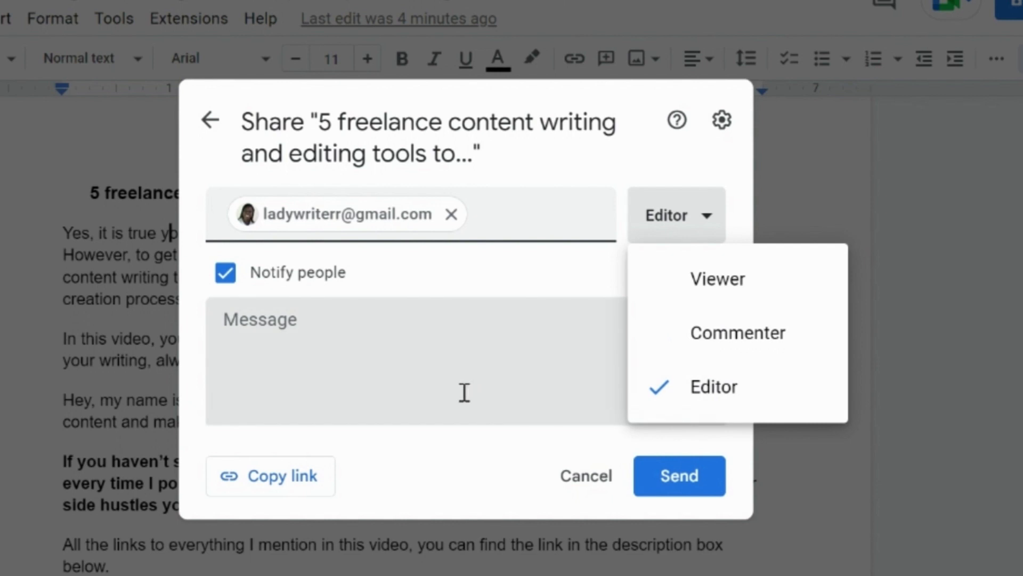
# Step: Add the message "Here is the document." and send the sharing invitation
pyautogui.click(385, 370)
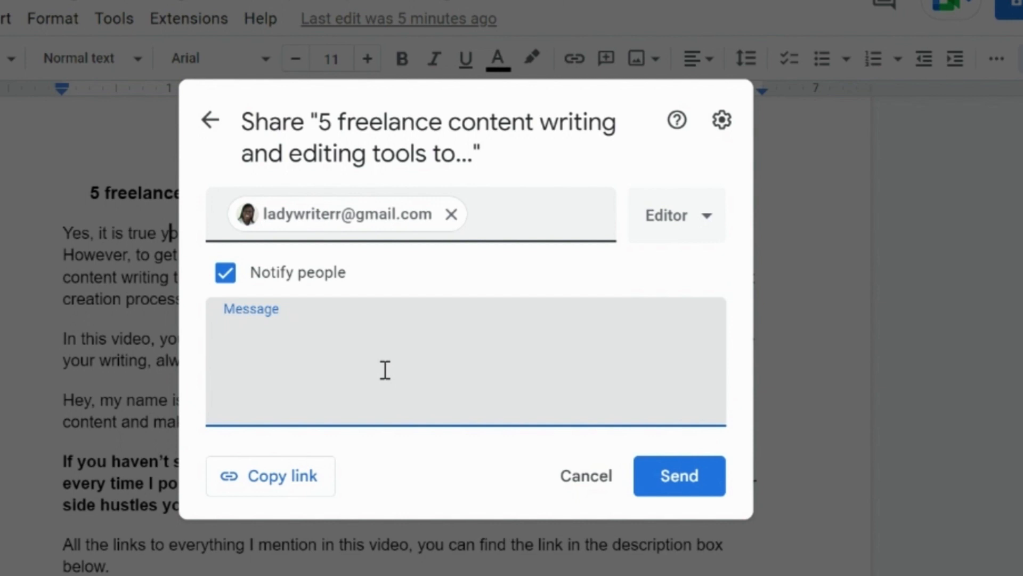
pyautogui.write('h')
pyautogui.write('Here')
pyautogui.write(' is the docum')
pyautogui.write('ent.')
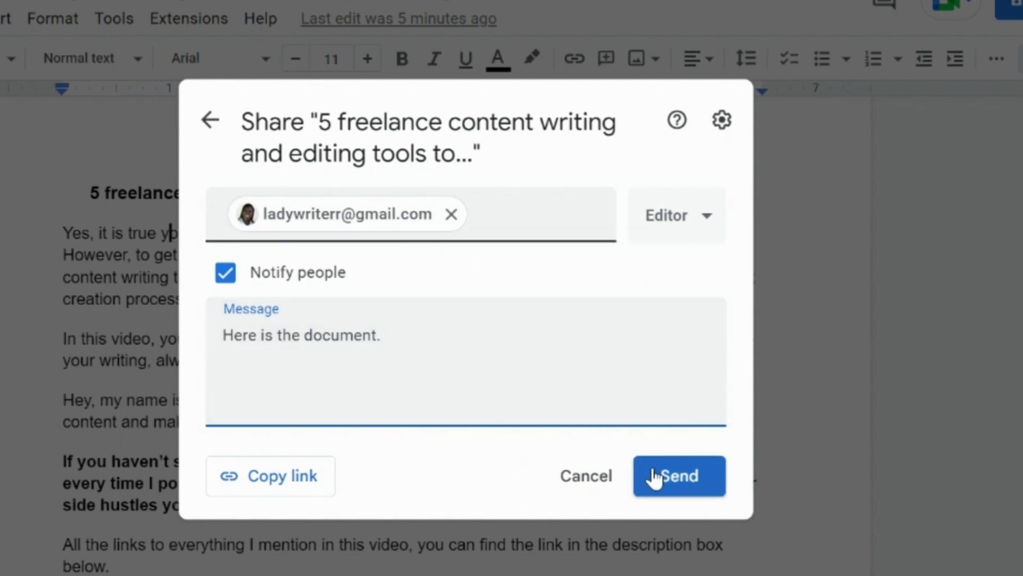
pyautogui.click(681, 479)
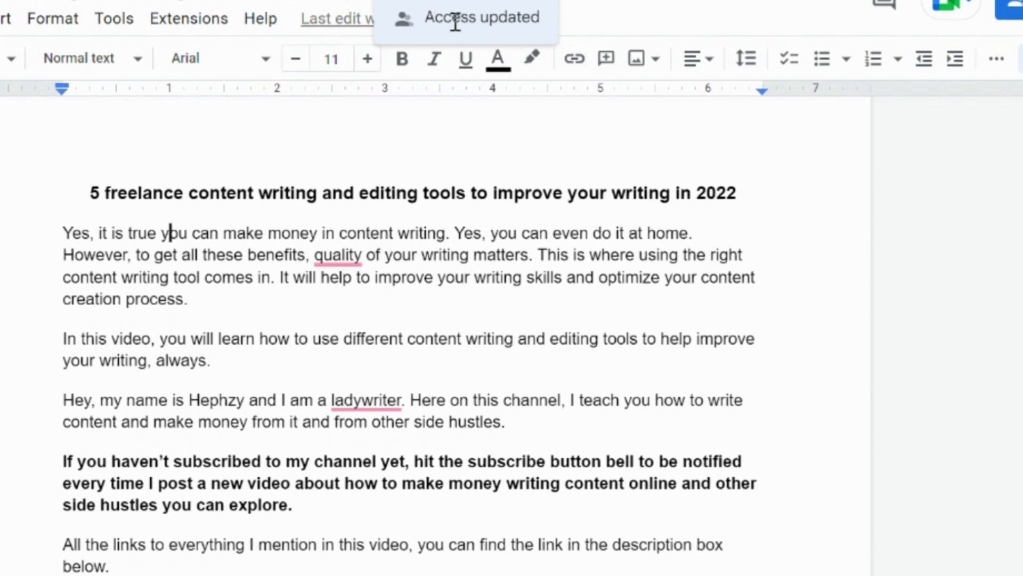
# Step: Reopen the document's sharing settings, set general access to Anyone with the link, and dismiss the "Sharing is simpler" banner
pyautogui.click(1009, 12)
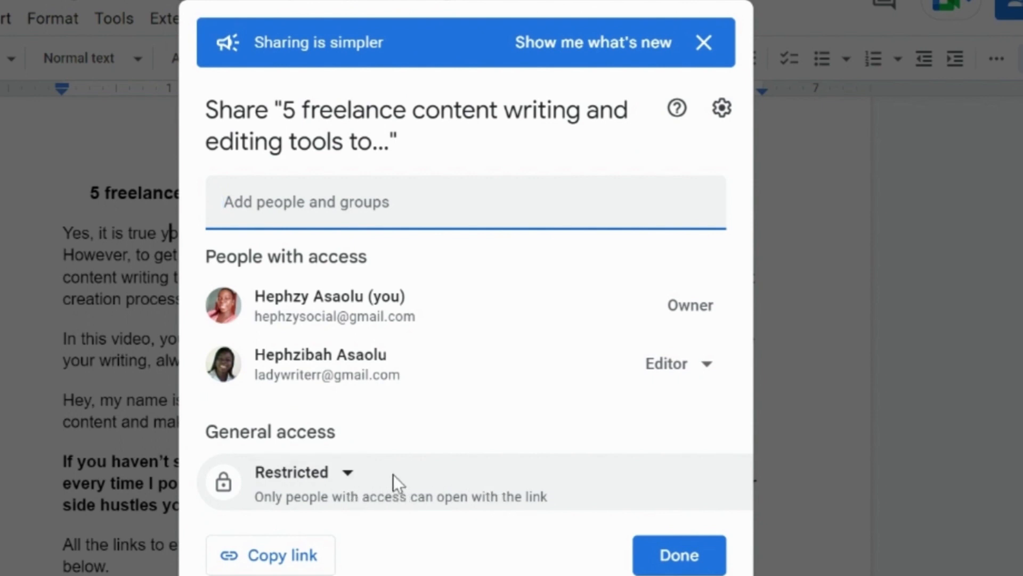
pyautogui.click(347, 472)
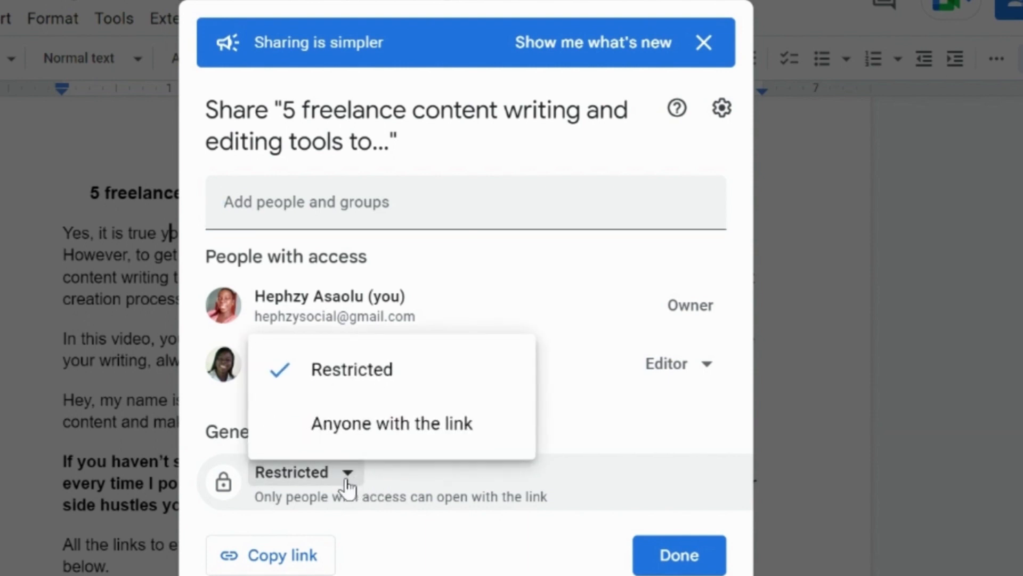
pyautogui.click(367, 426)
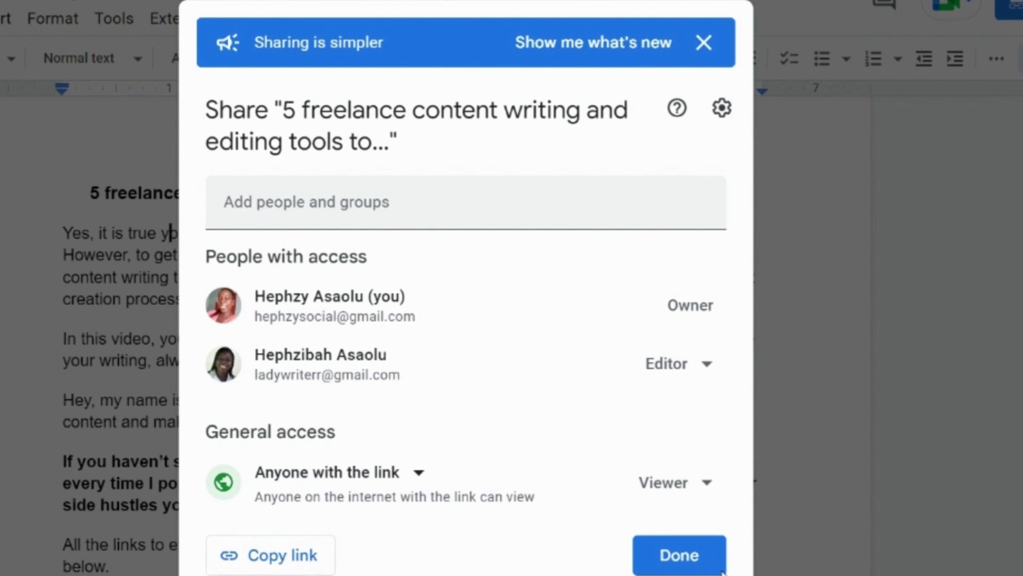
pyautogui.click(703, 43)
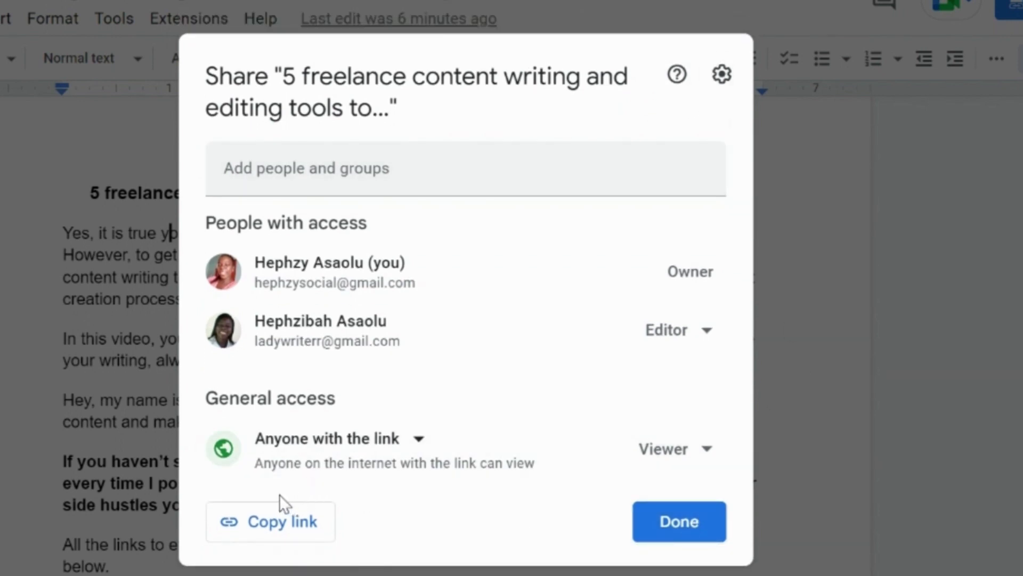
# Step: Set the role for anyone with the link to Editor, copy the sharing link, and finish sharing
pyautogui.click(280, 527)
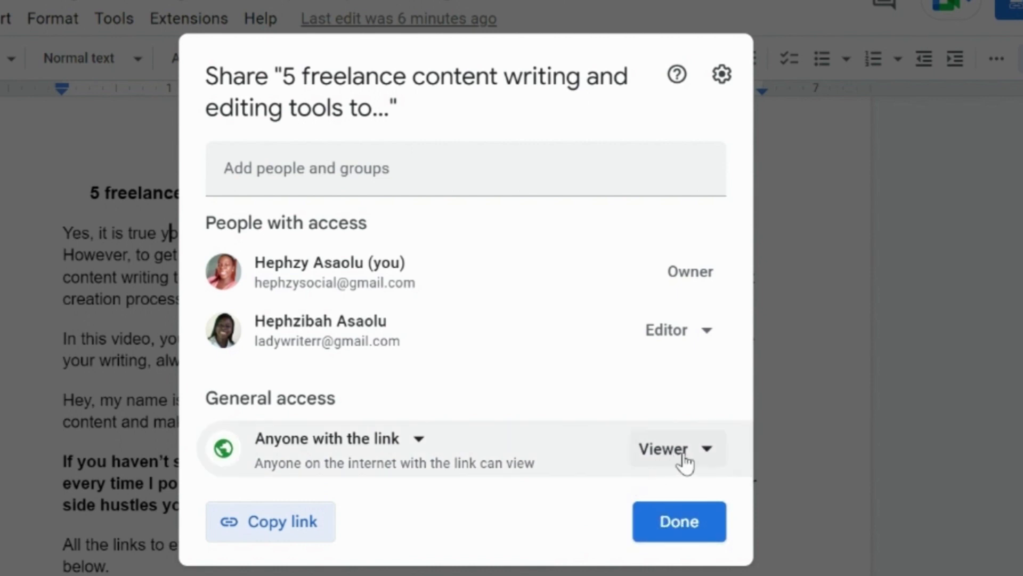
pyautogui.click(708, 452)
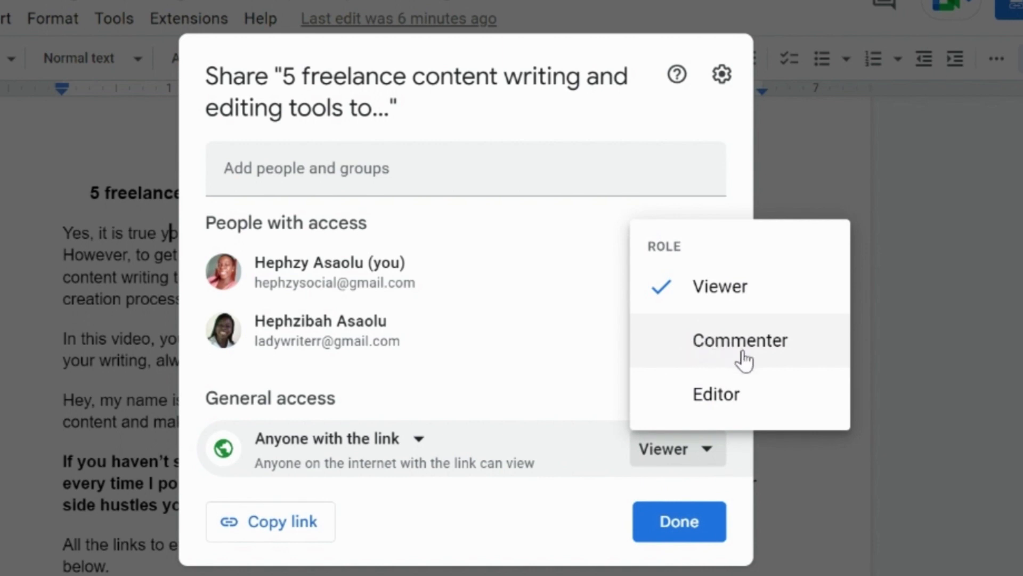
pyautogui.click(712, 401)
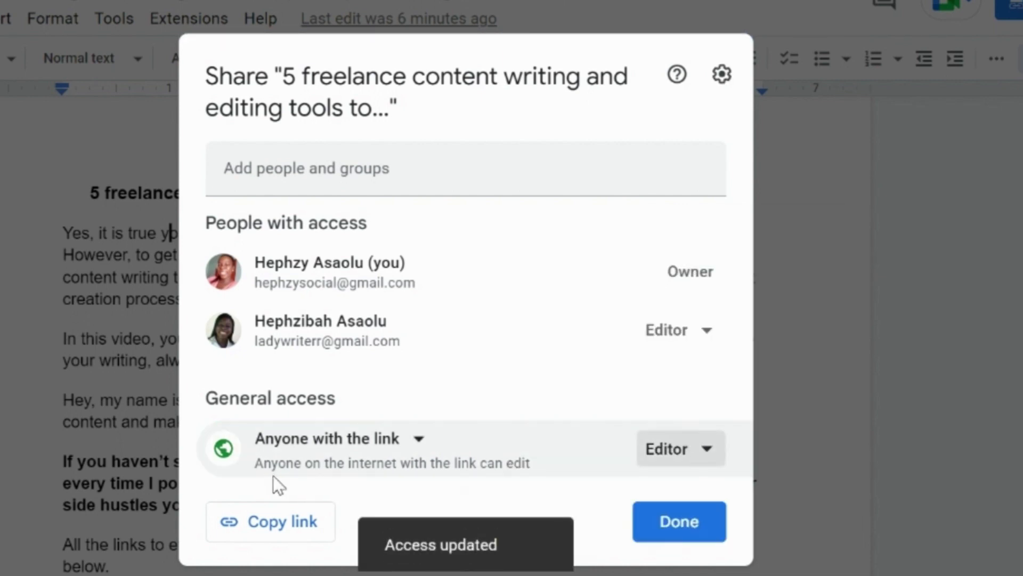
pyautogui.click(244, 527)
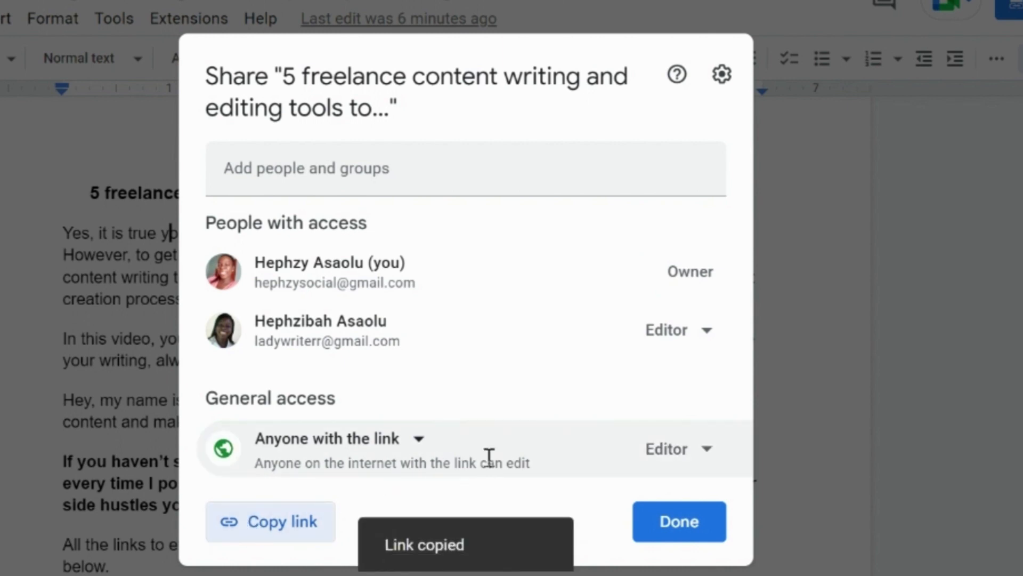
pyautogui.click(705, 525)
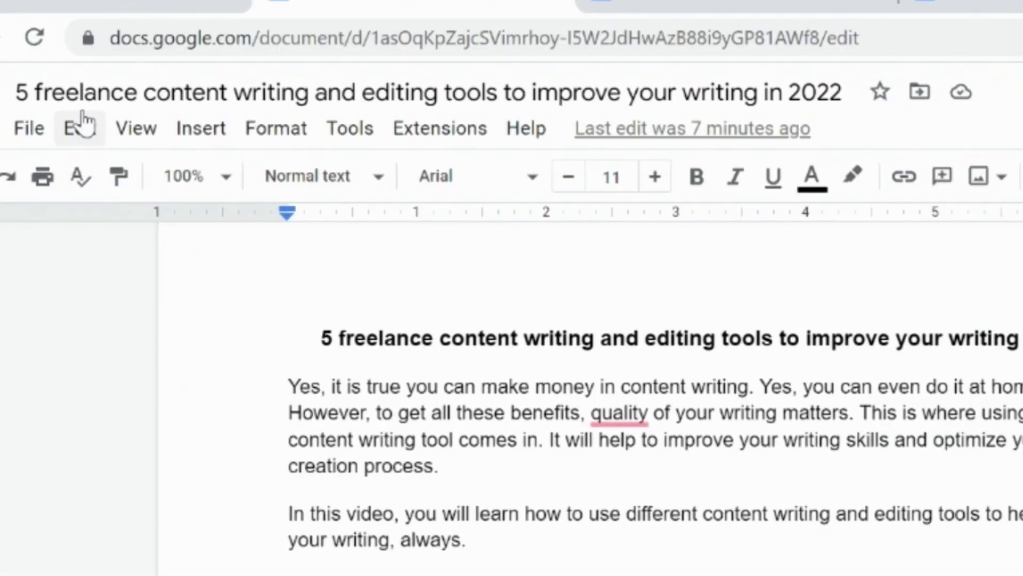
# Step: Apply bold and italic formatting to the opening paragraph beginning "Yes, it is true you can make money"
pyautogui.click(80, 147)
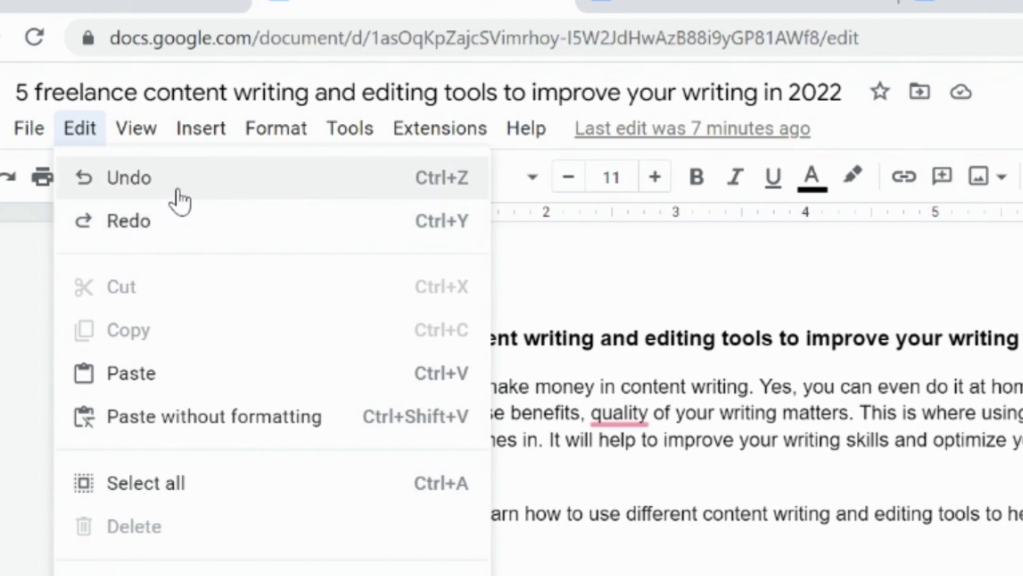
pyautogui.click(670, 441)
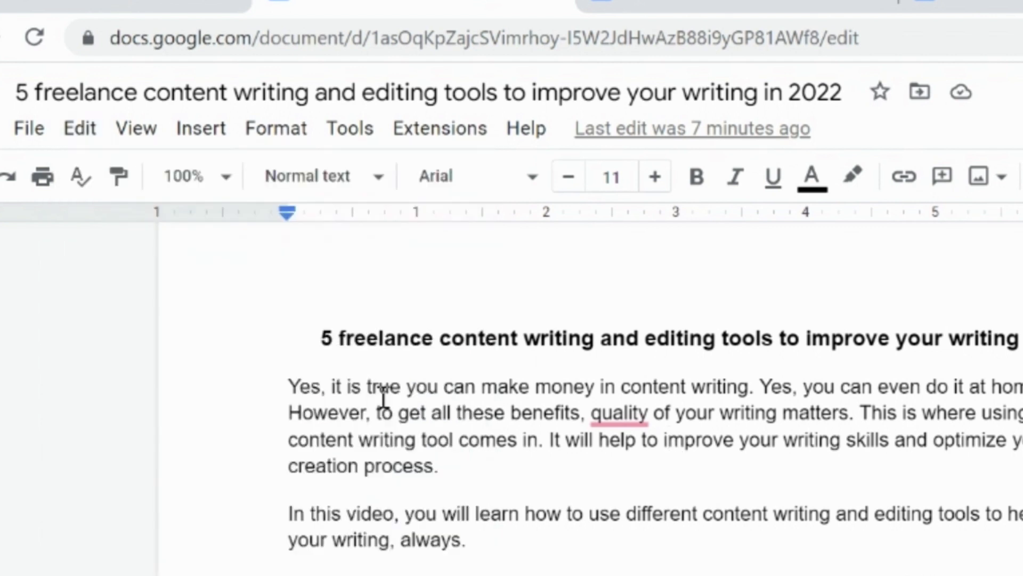
pyautogui.moveTo(288, 386); pyautogui.dragTo(468, 470)
pyautogui.click(698, 181)
pyautogui.click(736, 181)
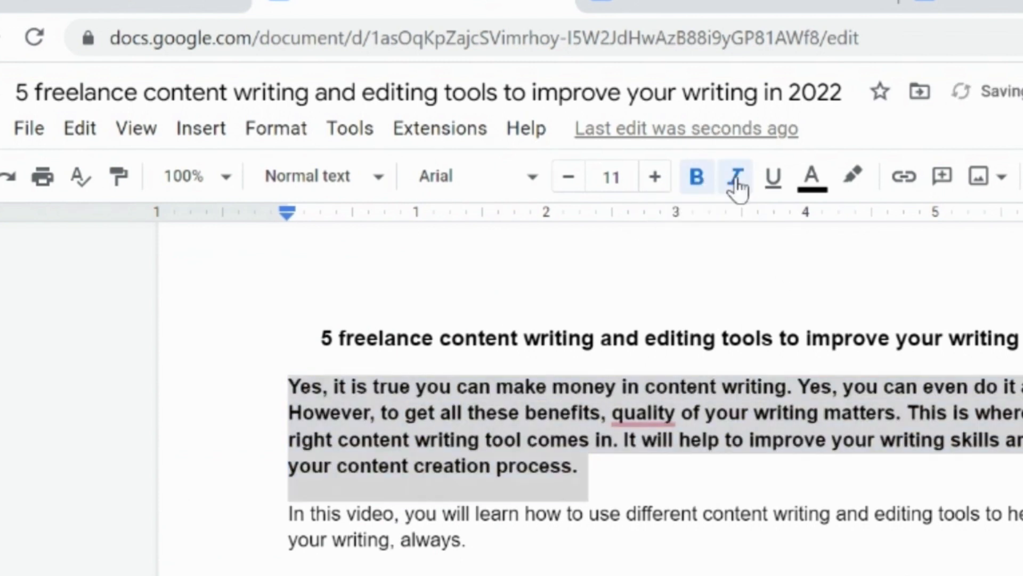
pyautogui.click(670, 453)
# Step: Select the opening paragraph, undo its italic and bold formatting, and redo both changes
pyautogui.doubleClick(597, 472)
pyautogui.moveTo(597, 472); pyautogui.dragTo(287, 383)
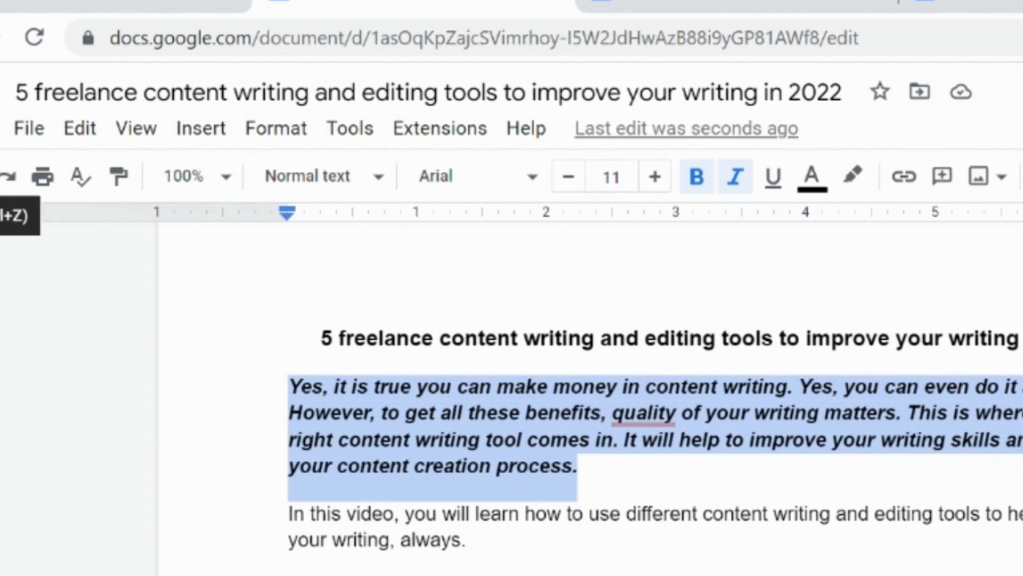
pyautogui.hotkey('ctrl', 'z')
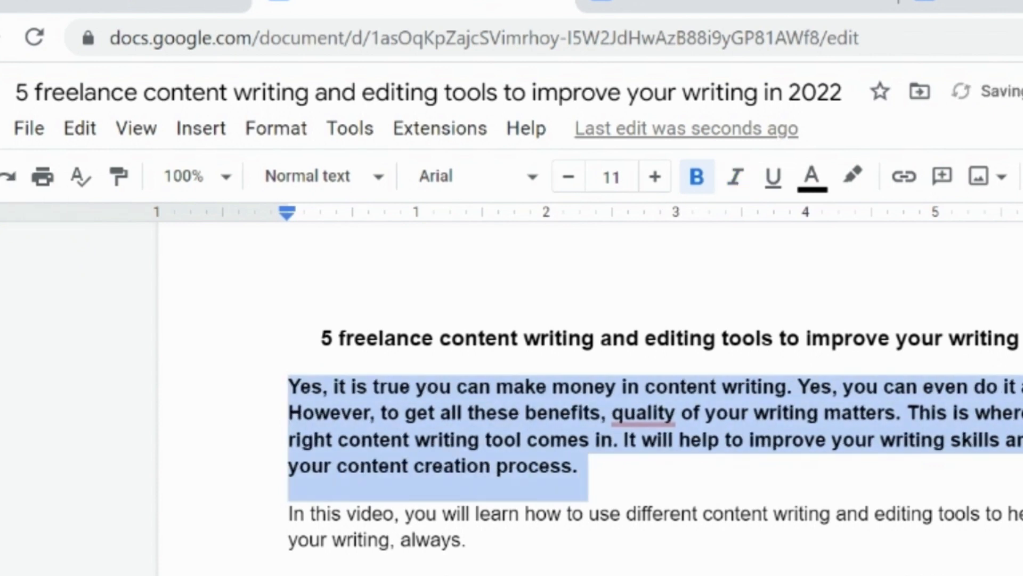
pyautogui.hotkey('ctrl', 'z')
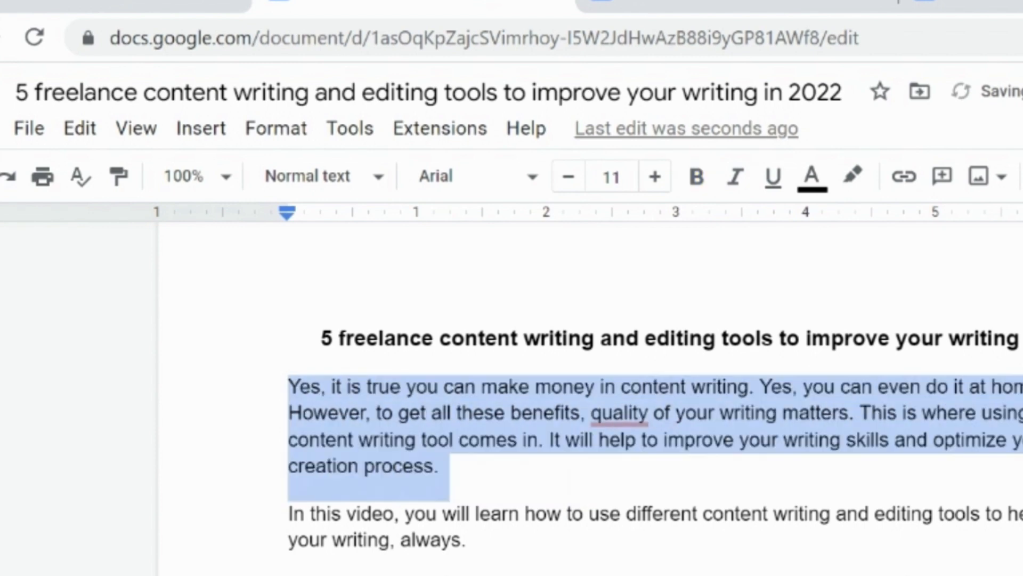
pyautogui.click(9, 180)
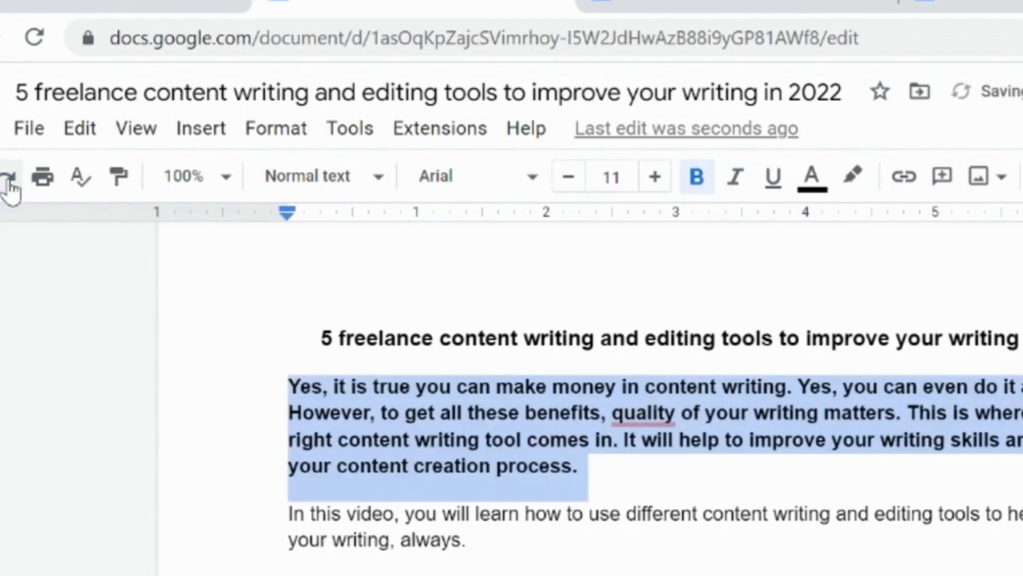
pyautogui.click(8, 181)
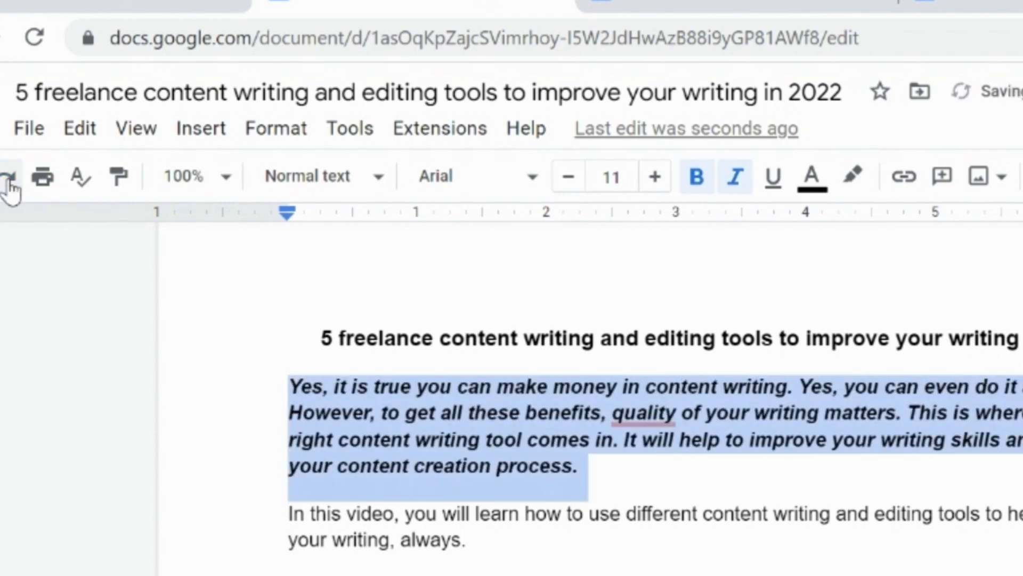
# Step: Look over the editing commands, open Find and replace to view its search and replacement fields, and close it
pyautogui.click(433, 440)
pyautogui.click(92, 139)
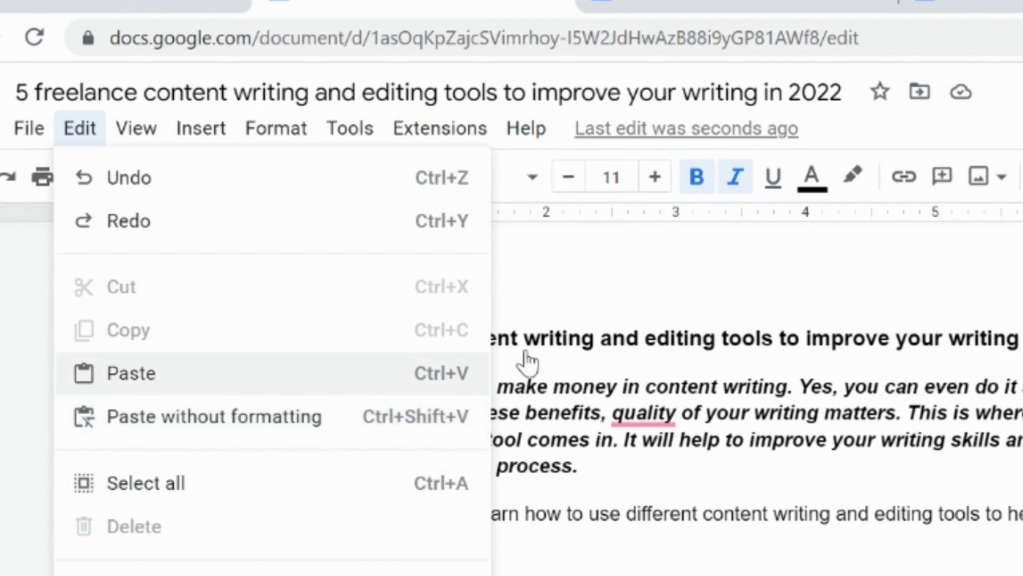
pyautogui.click(605, 413)
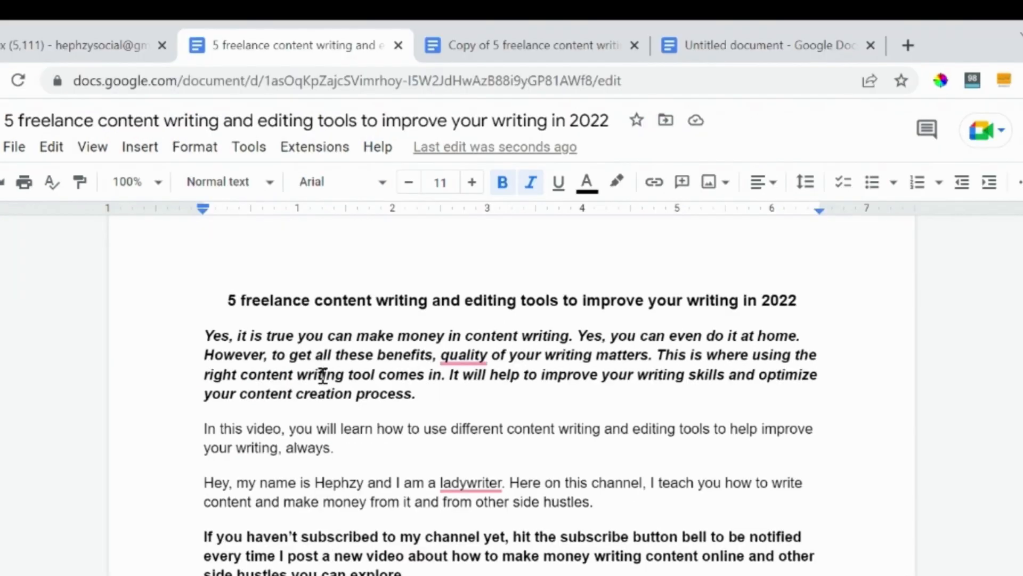
pyautogui.click(323, 374)
pyautogui.click(57, 151)
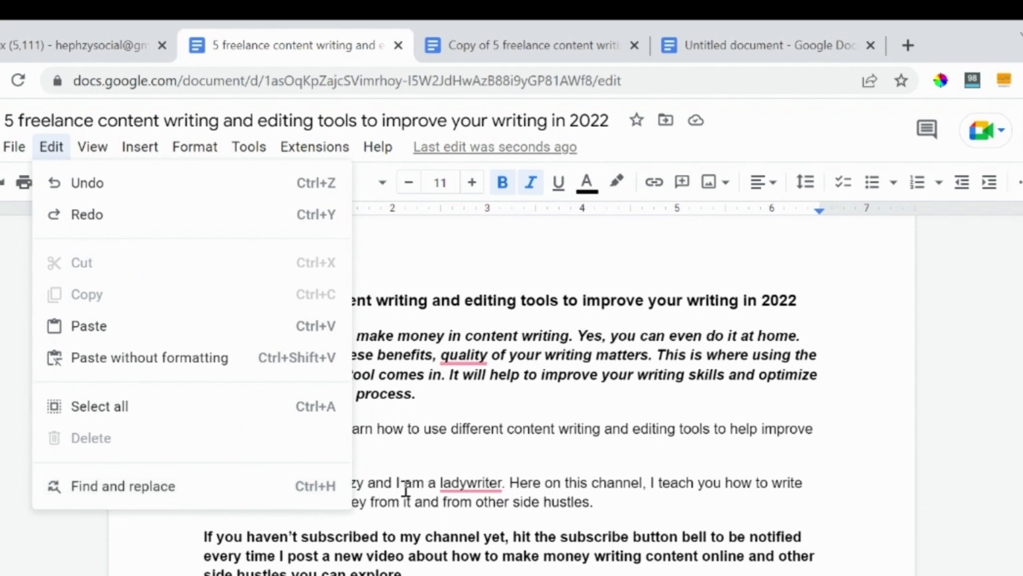
pyautogui.click(138, 486)
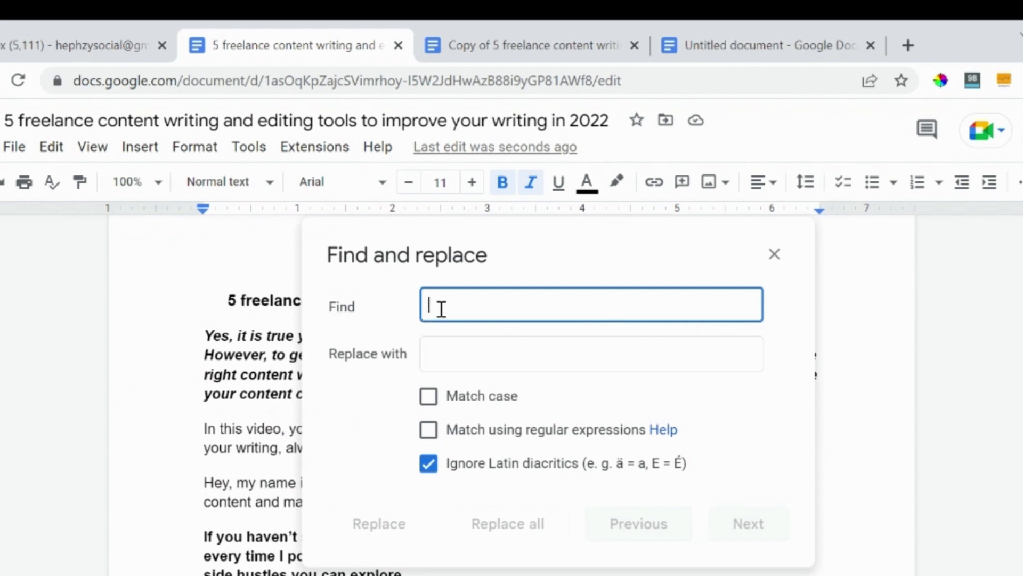
pyautogui.click(446, 355)
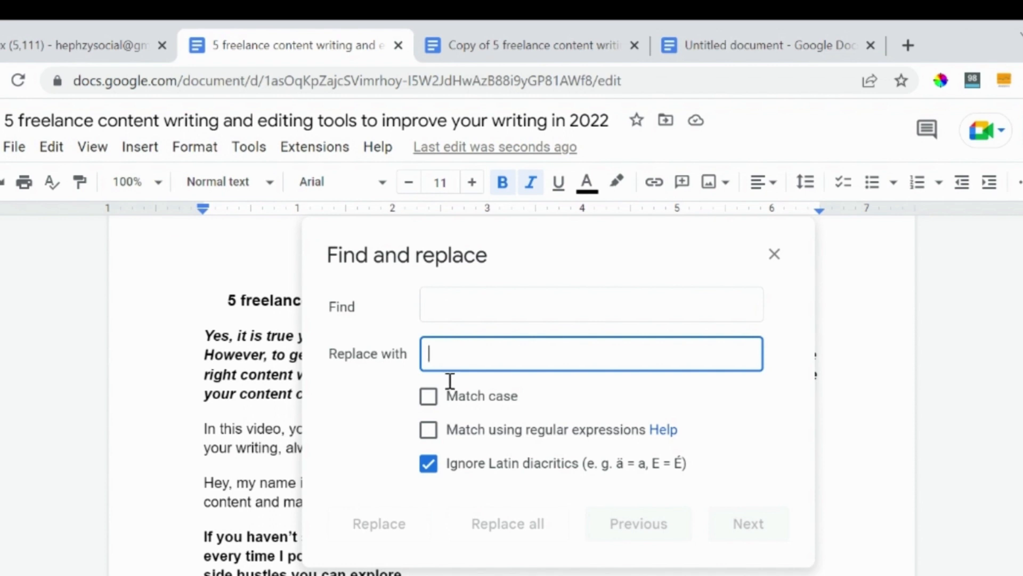
pyautogui.click(774, 254)
# Step: Look over the document's view options, such as mode, print layout, ruler and outline
pyautogui.click(53, 147)
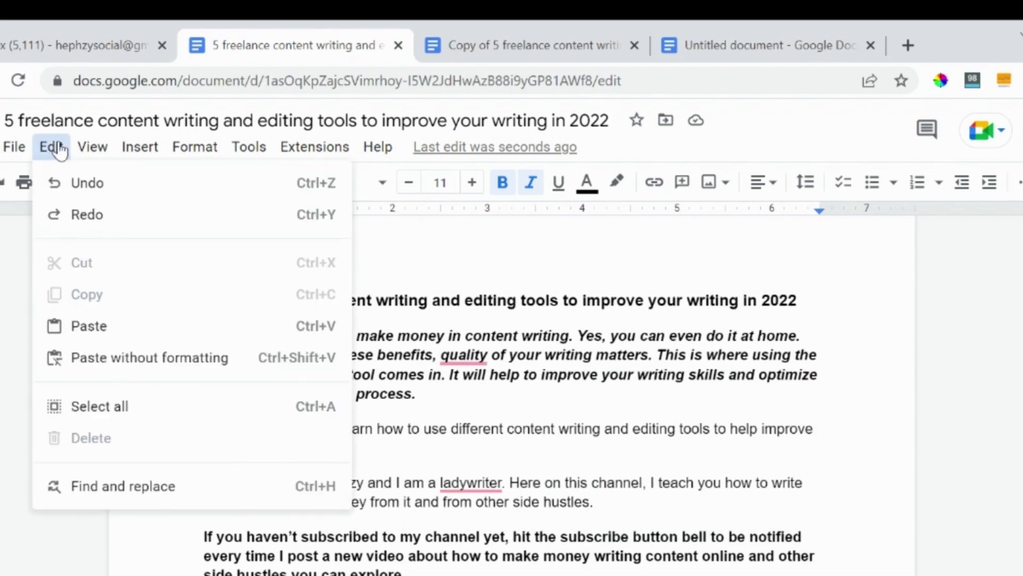
pyautogui.moveTo(88, 155)
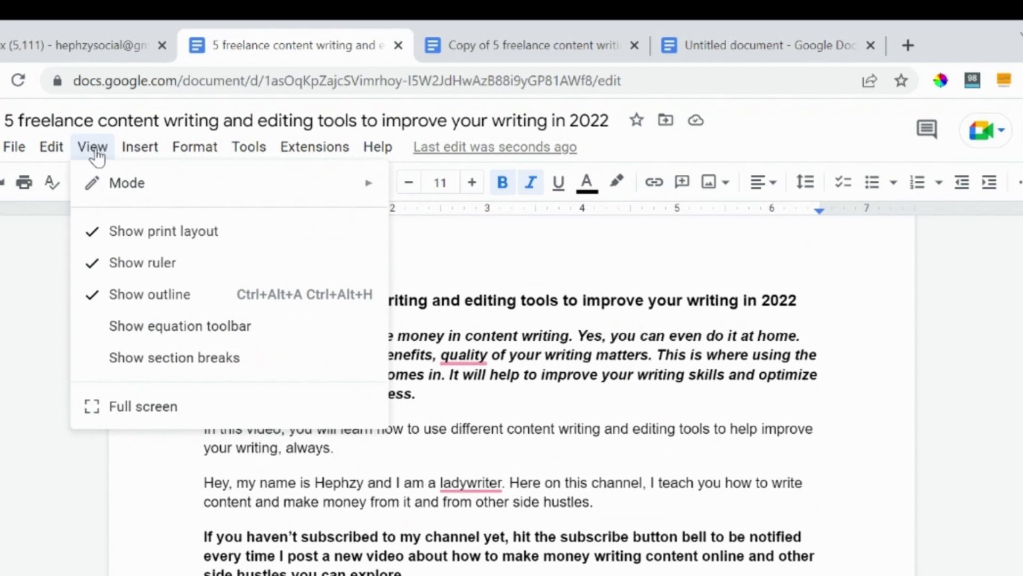
pyautogui.moveTo(127, 188)
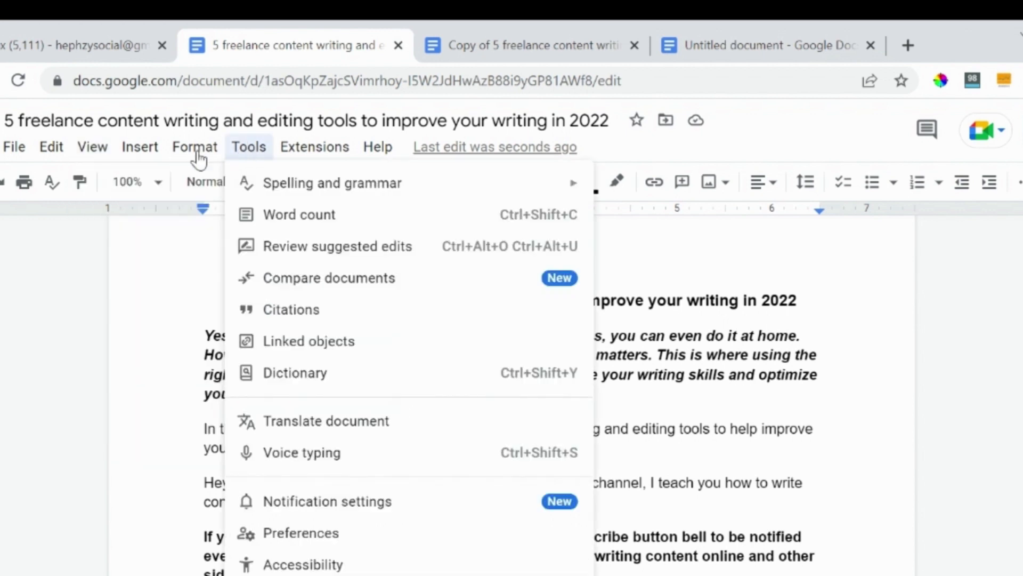
# Step: Insert the Femtop TV logo image from the computer at the cursor inside the word "writing" in the opening paragraph
pyautogui.moveTo(148, 157)
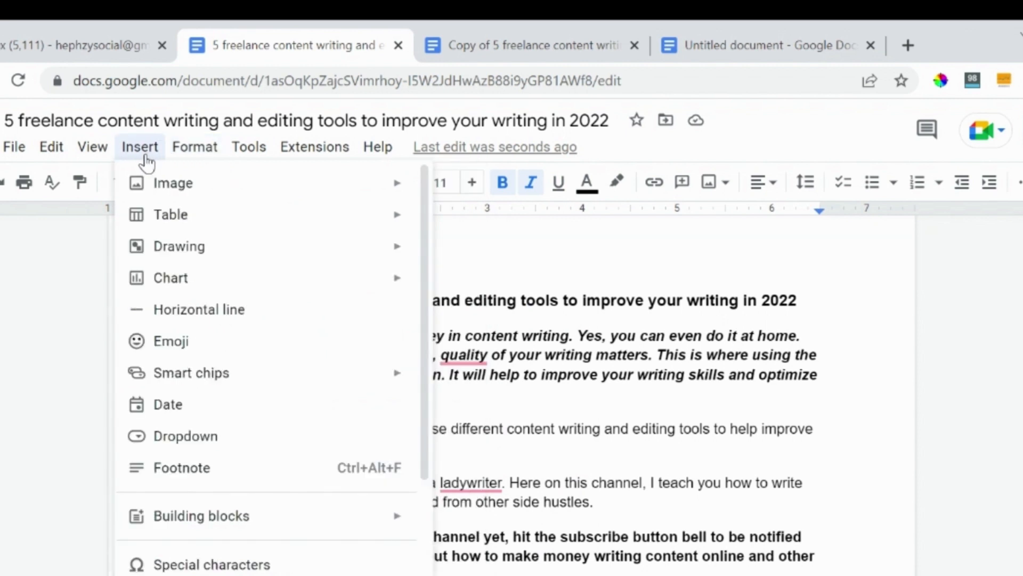
pyautogui.moveTo(172, 192)
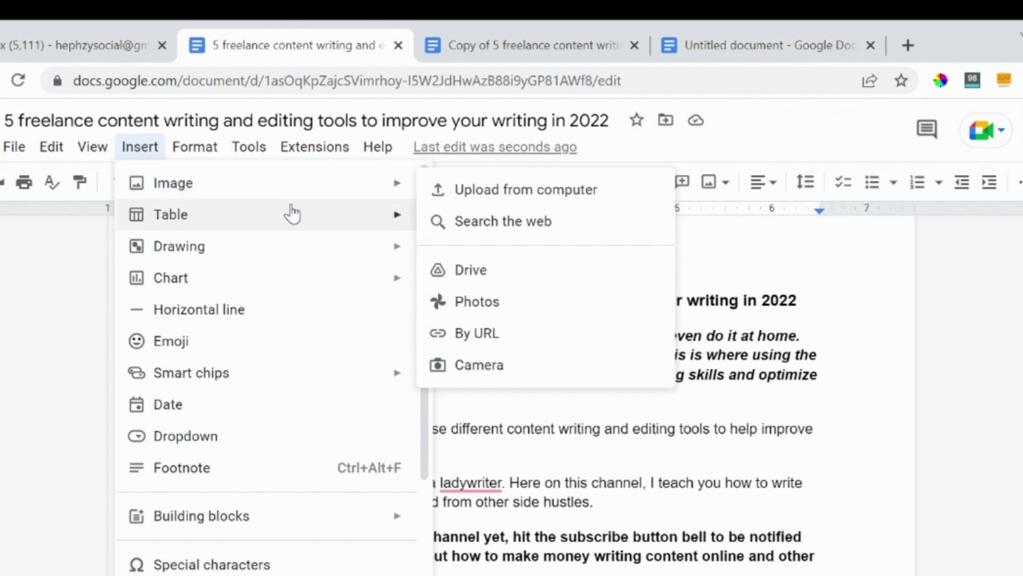
pyautogui.click(480, 190)
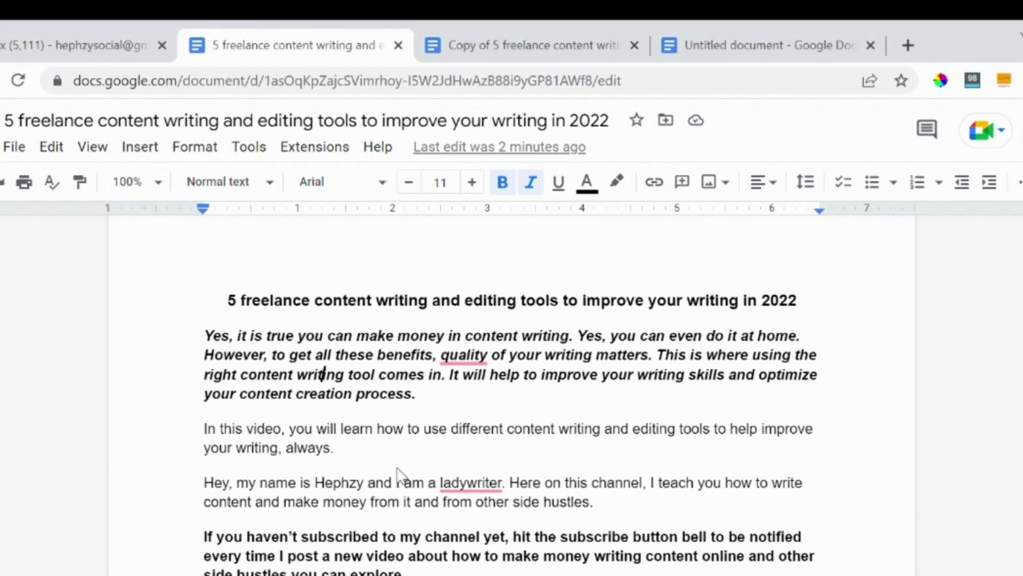
pyautogui.hotkey('ctrl', 'v')
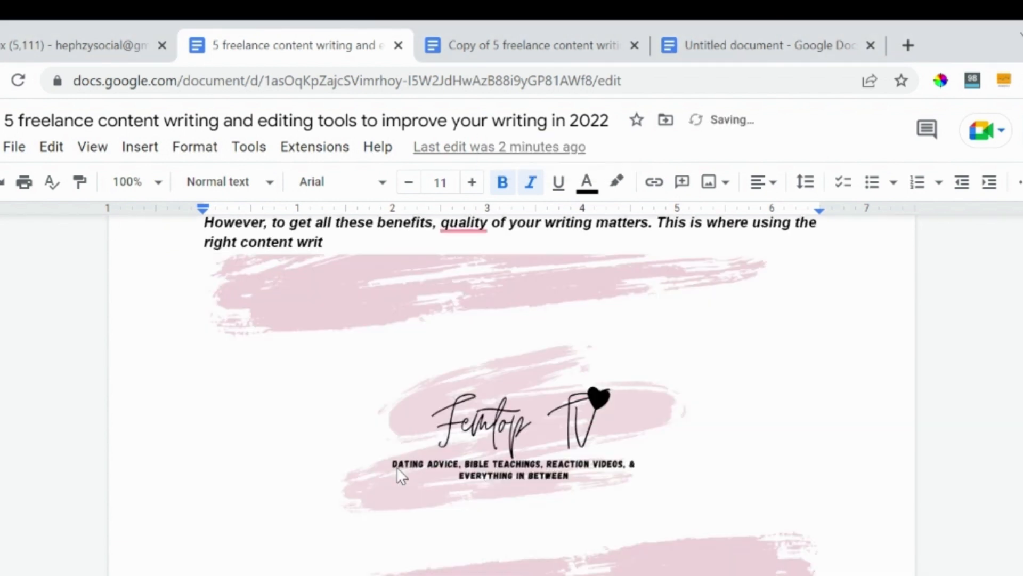
# Step: Crop the logo image inward from its upper-right corner and pull the crop back out to nearly the full image
pyautogui.click(587, 360)
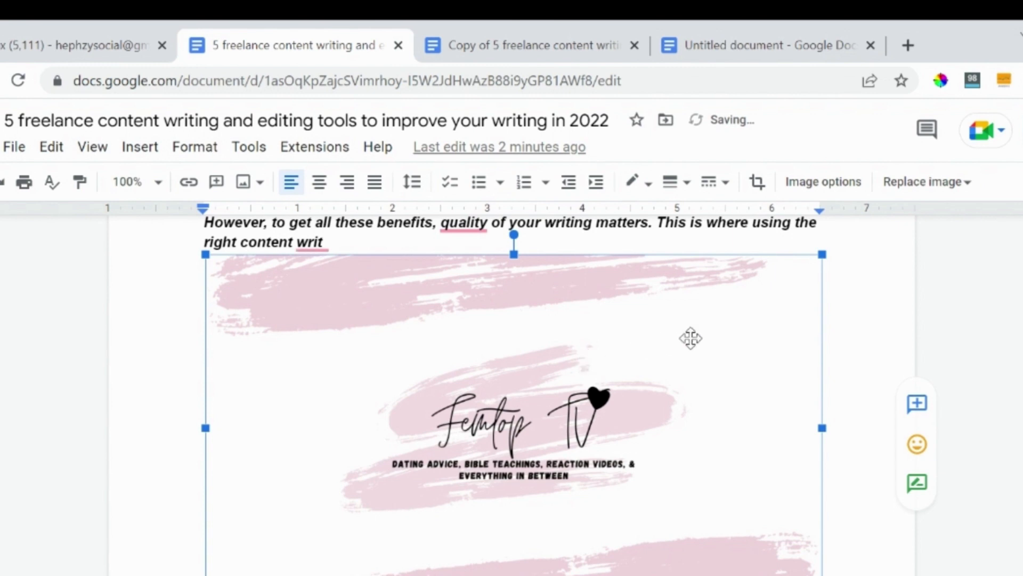
pyautogui.click(757, 184)
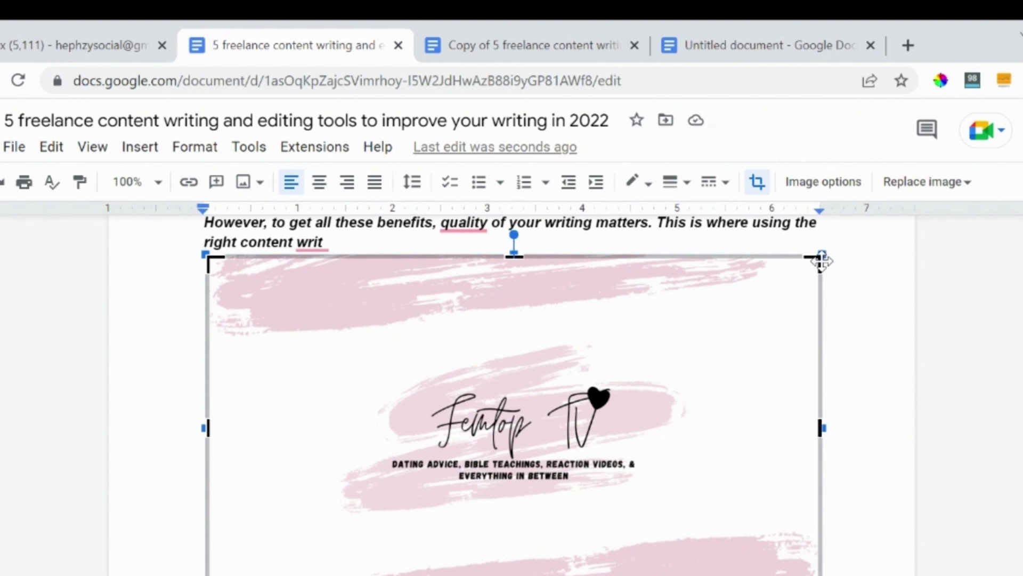
pyautogui.moveTo(814, 265); pyautogui.dragTo(727, 332)
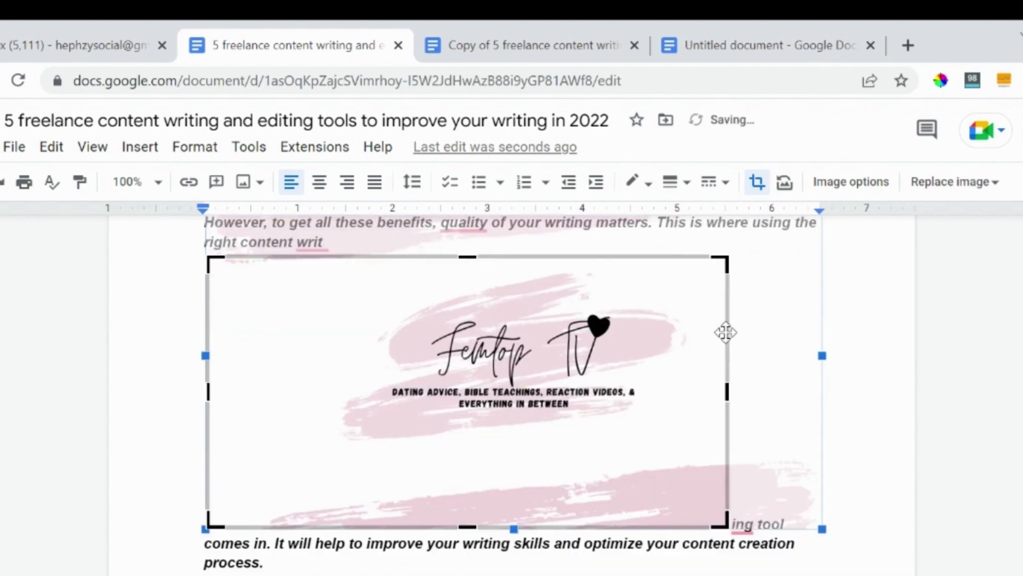
pyautogui.moveTo(729, 255); pyautogui.dragTo(825, 204)
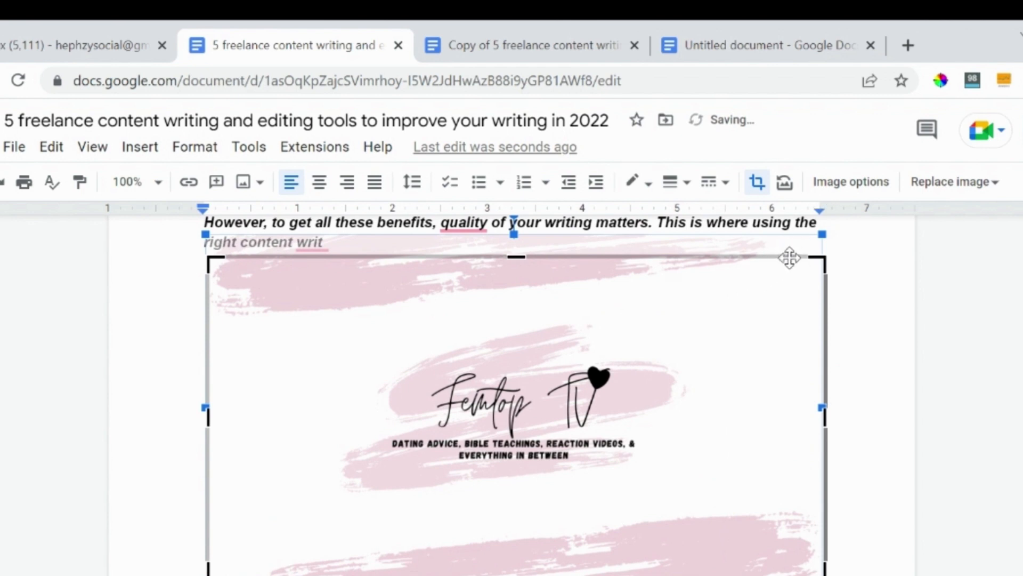
# Step: Check the logo's image options, such as Size & Rotation and Text Wrapping, and the sources for replacing it
pyautogui.click(851, 187)
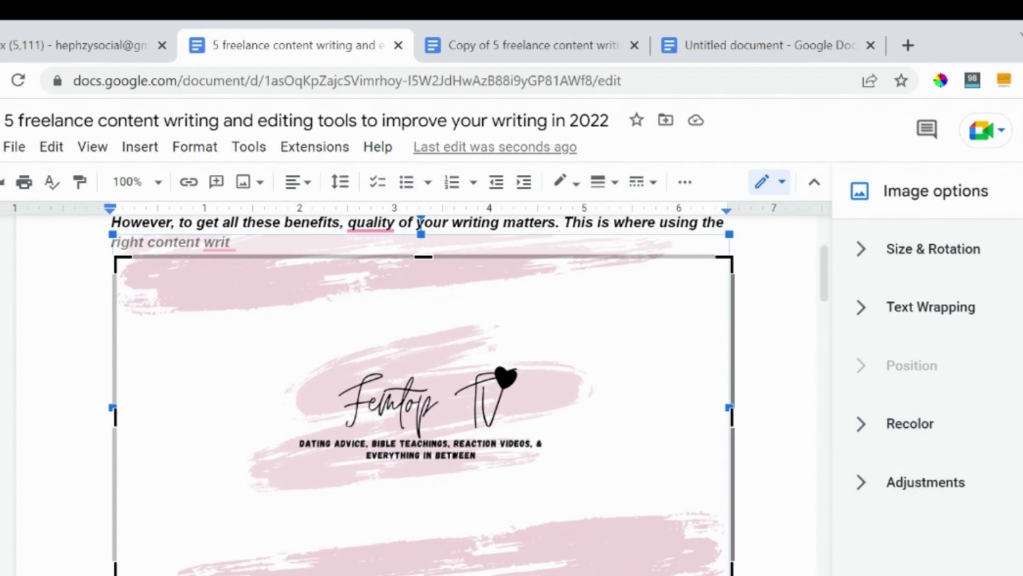
pyautogui.click(1021, 191)
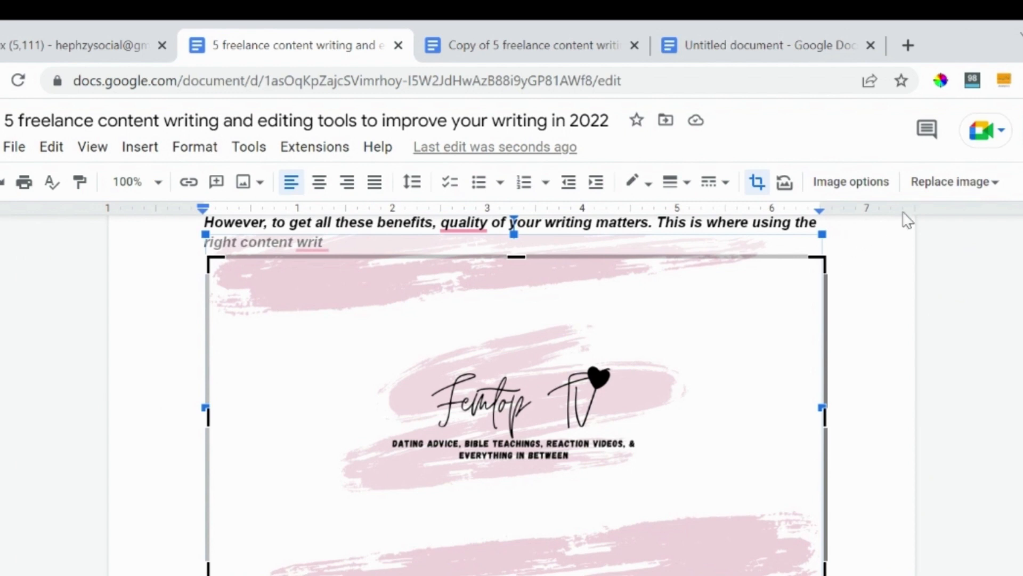
pyautogui.click(953, 186)
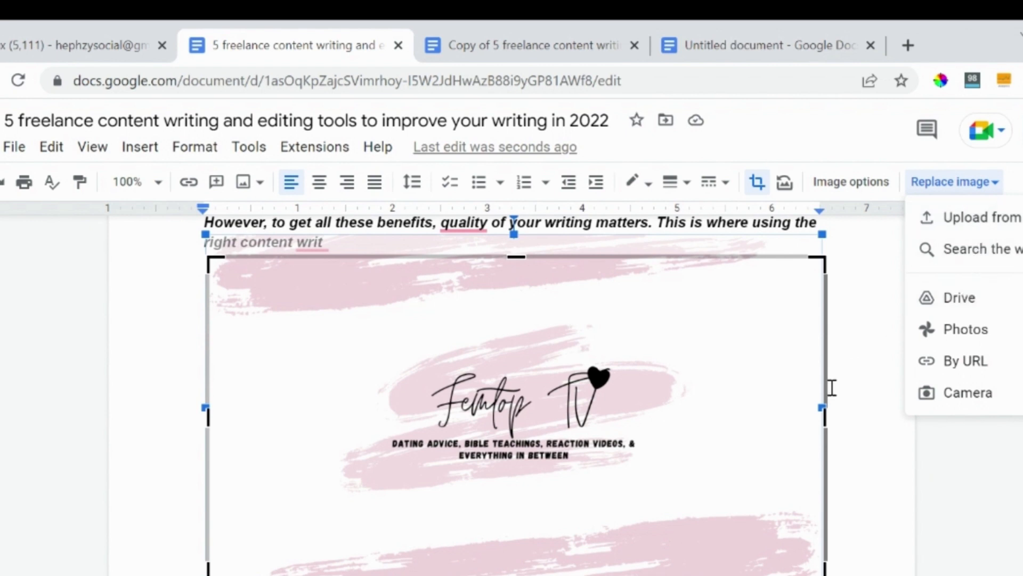
pyautogui.click(757, 430)
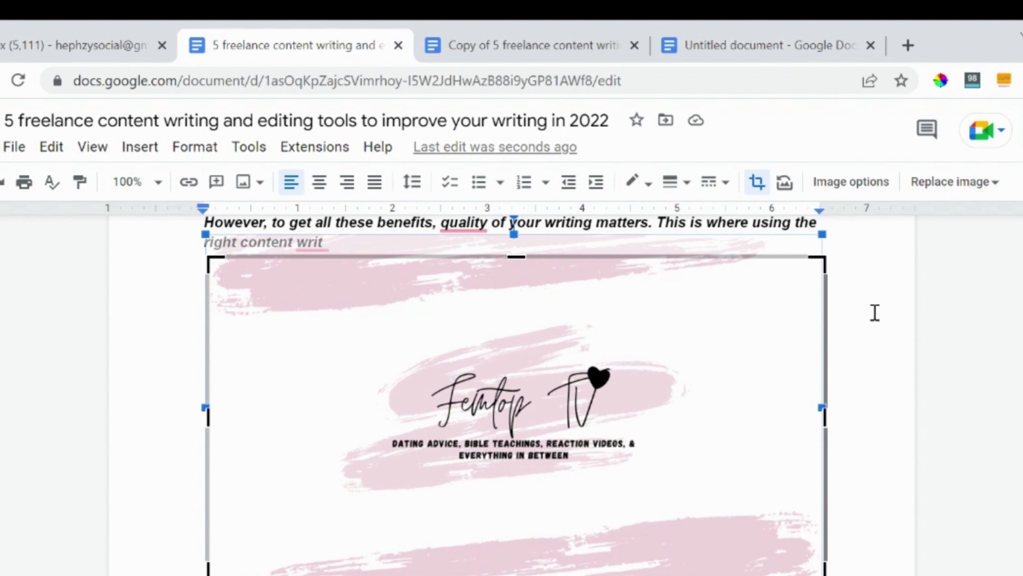
# Step: Examine the image sources and the other elements that can be inserted, such as tables, charts and footnotes
pyautogui.click(140, 154)
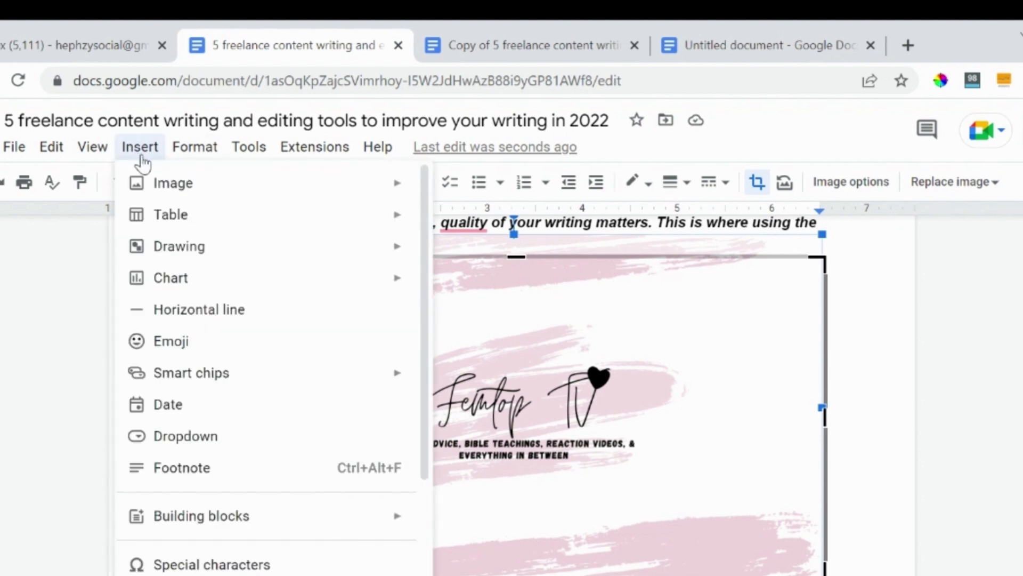
pyautogui.moveTo(173, 193)
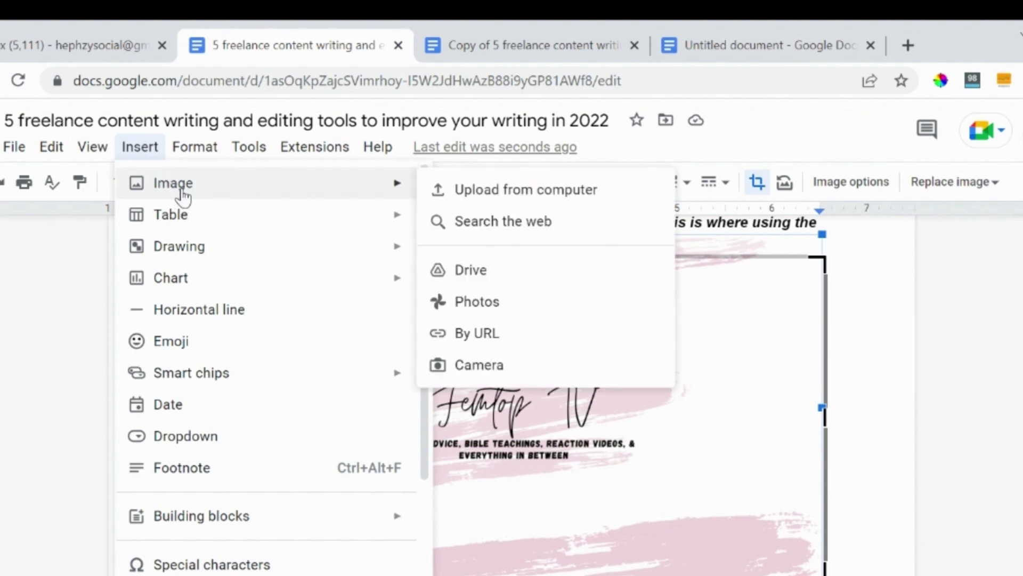
pyautogui.moveTo(172, 219)
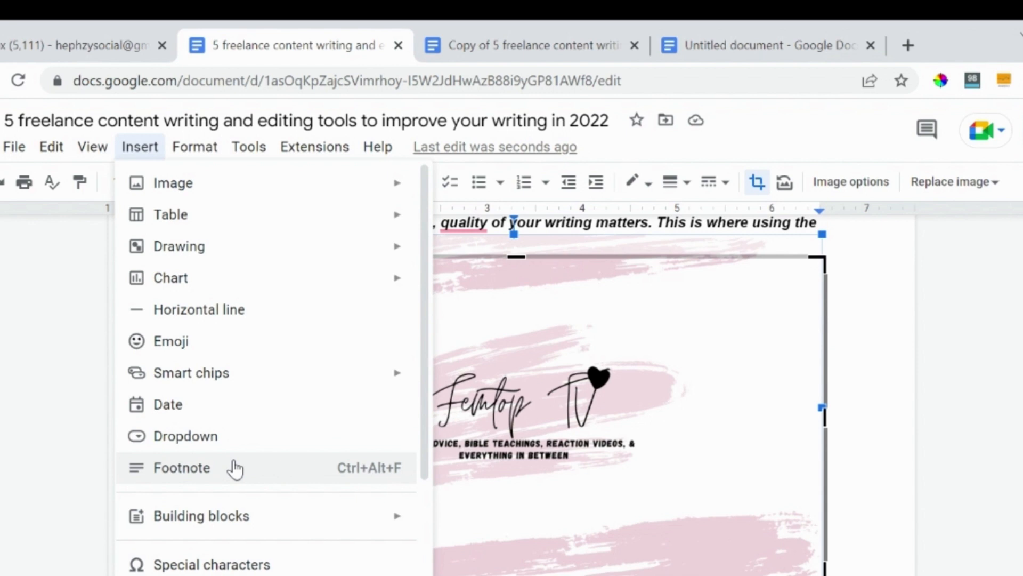
# Step: Check the text formatting options available for the opening paragraph, such as Strikethrough, Superscript, Size and Capitalization
pyautogui.moveTo(194, 146)
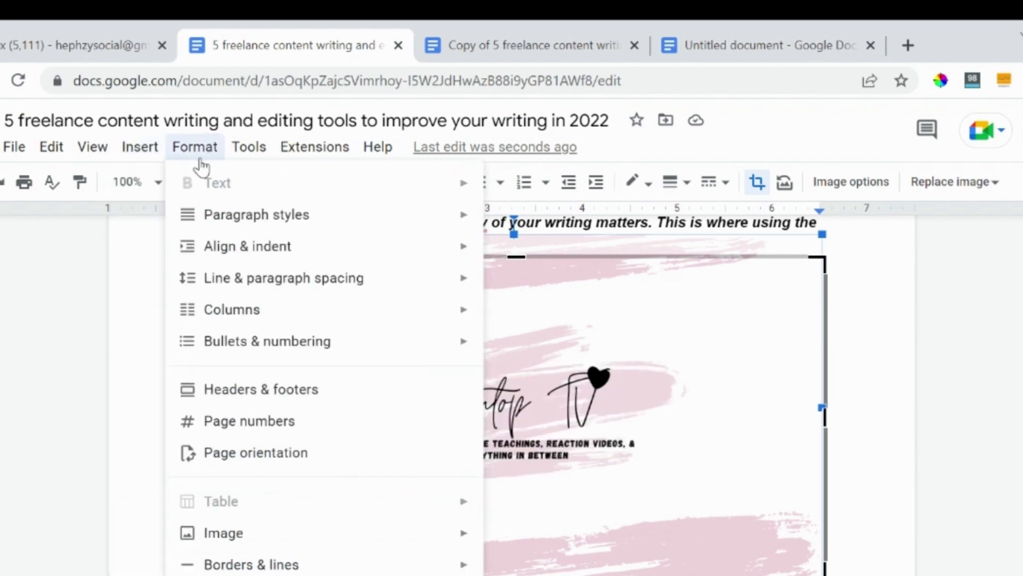
pyautogui.click(614, 223)
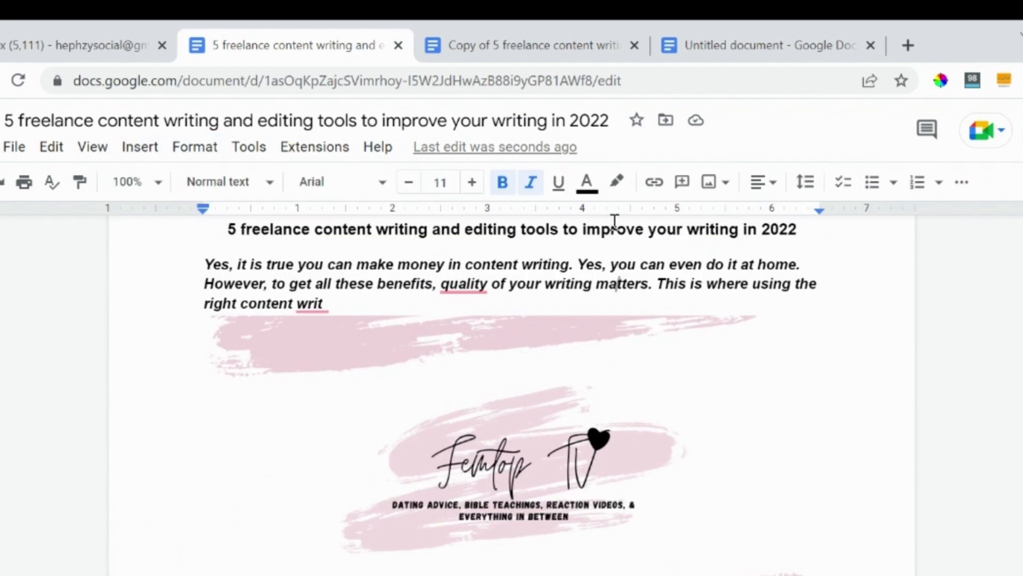
pyautogui.click(195, 147)
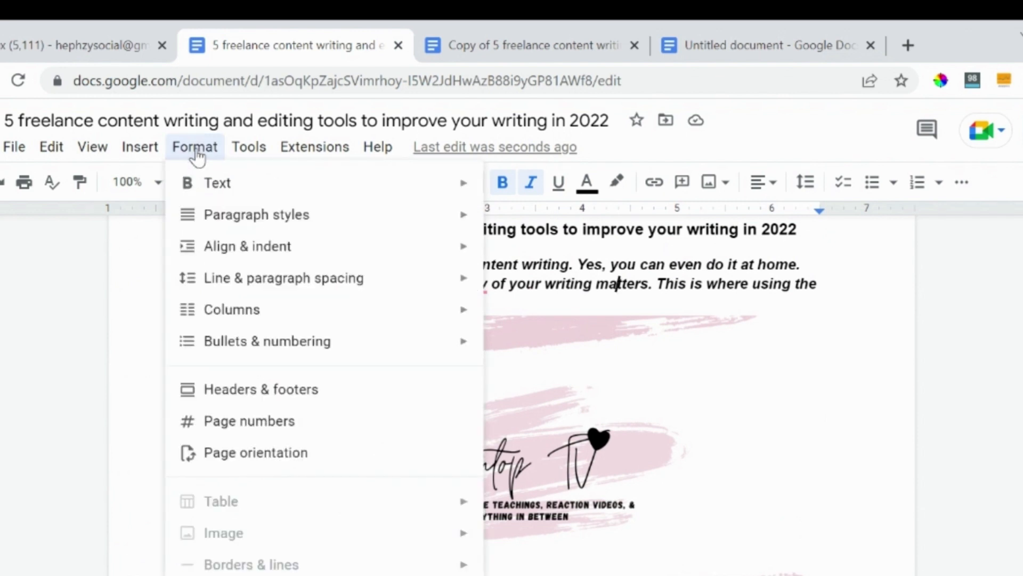
pyautogui.moveTo(221, 184)
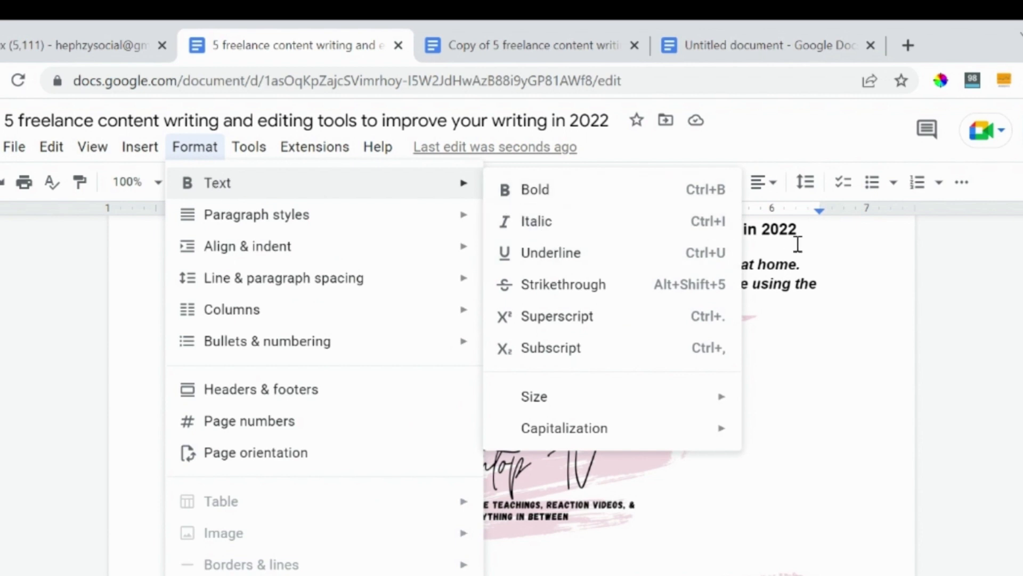
pyautogui.click(783, 281)
# Step: Complete the cut-off word "writ" before the logo image so that it reads "writing"
pyautogui.scroll(2, 783, 278)
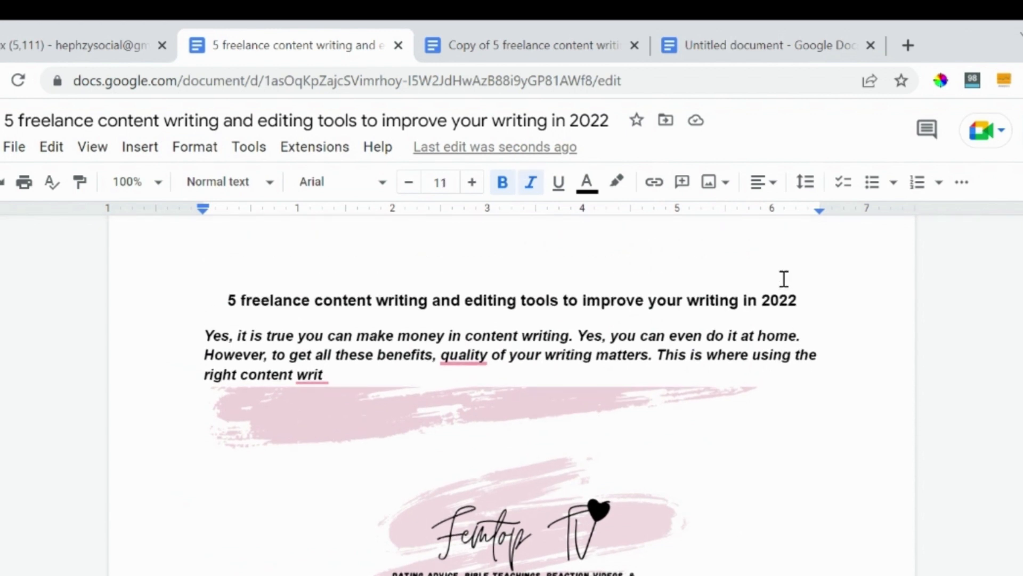
pyautogui.write('i')
pyautogui.scroll(-2, 784, 279)
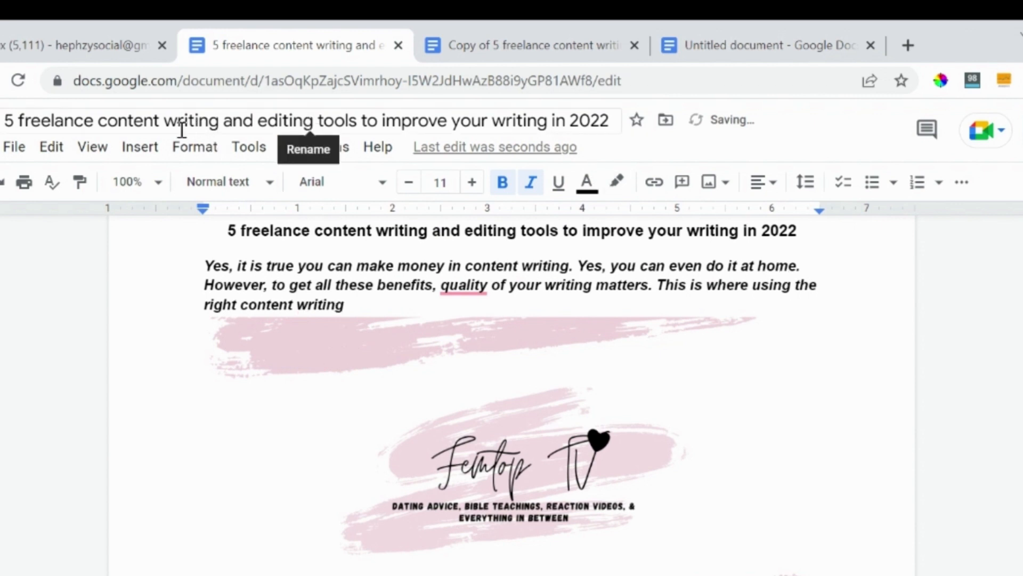
# Step: Apply the Heading 1 paragraph style to the article's title line at the start of the document
pyautogui.click(188, 152)
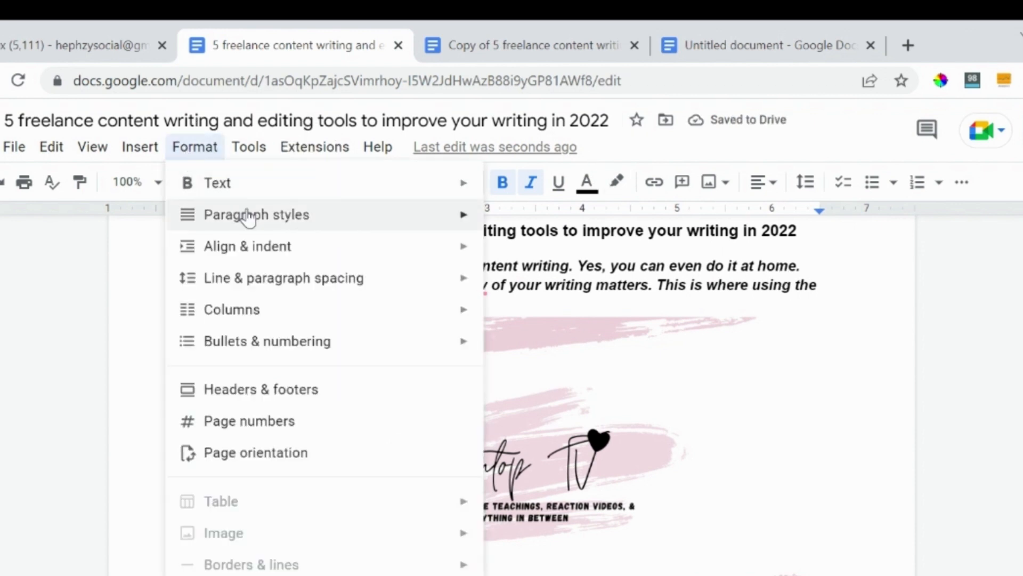
pyautogui.moveTo(240, 212)
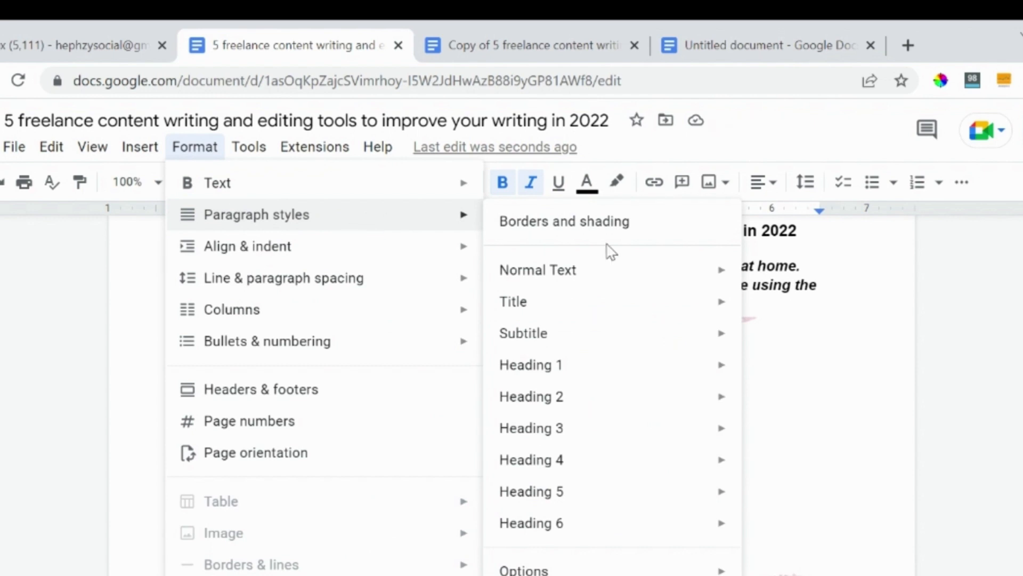
pyautogui.moveTo(592, 339)
pyautogui.moveTo(579, 372)
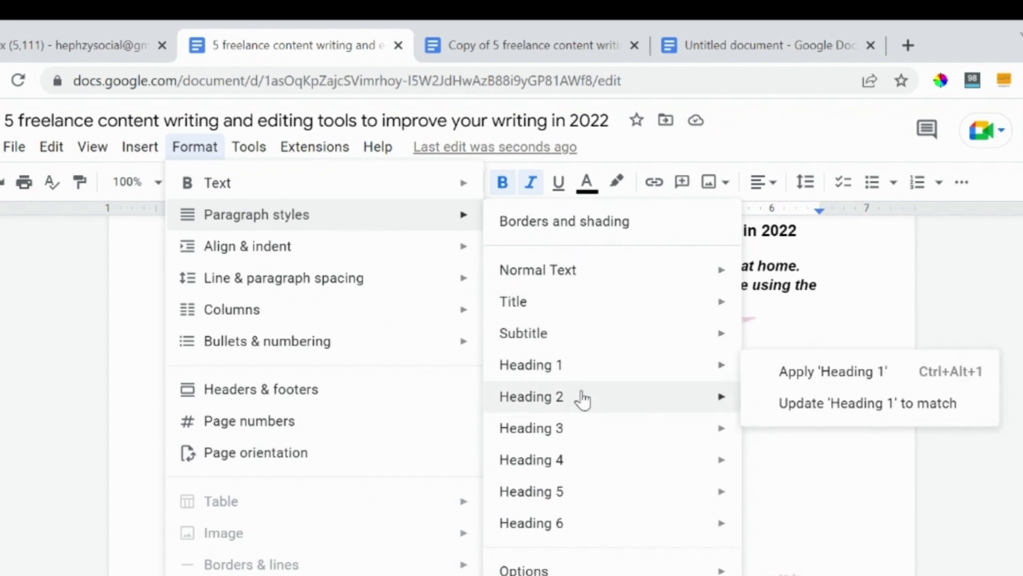
pyautogui.click(788, 285)
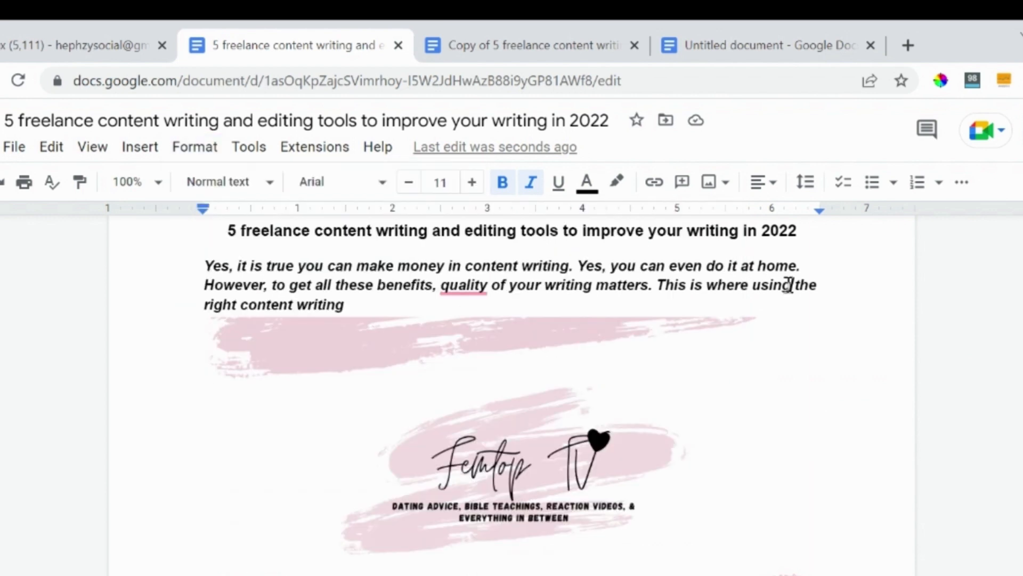
pyautogui.click(806, 233)
pyautogui.scroll(1, 806, 233)
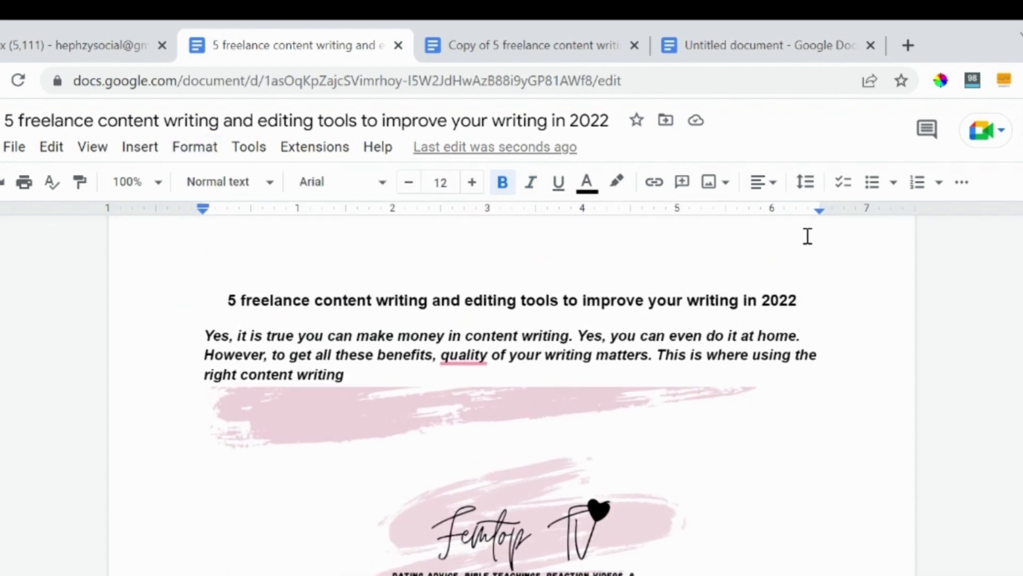
pyautogui.tripleClick(808, 236)
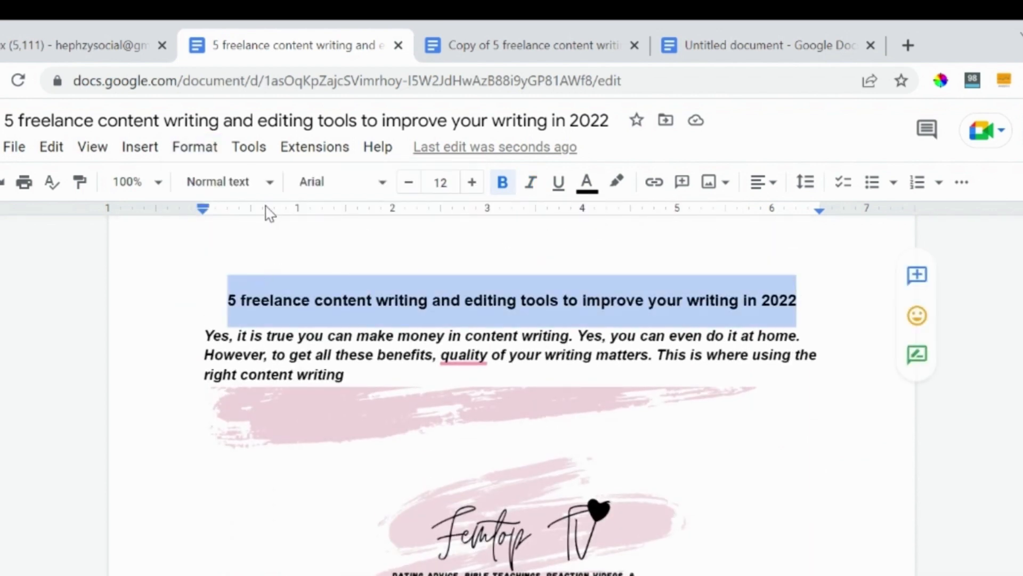
pyautogui.click(195, 150)
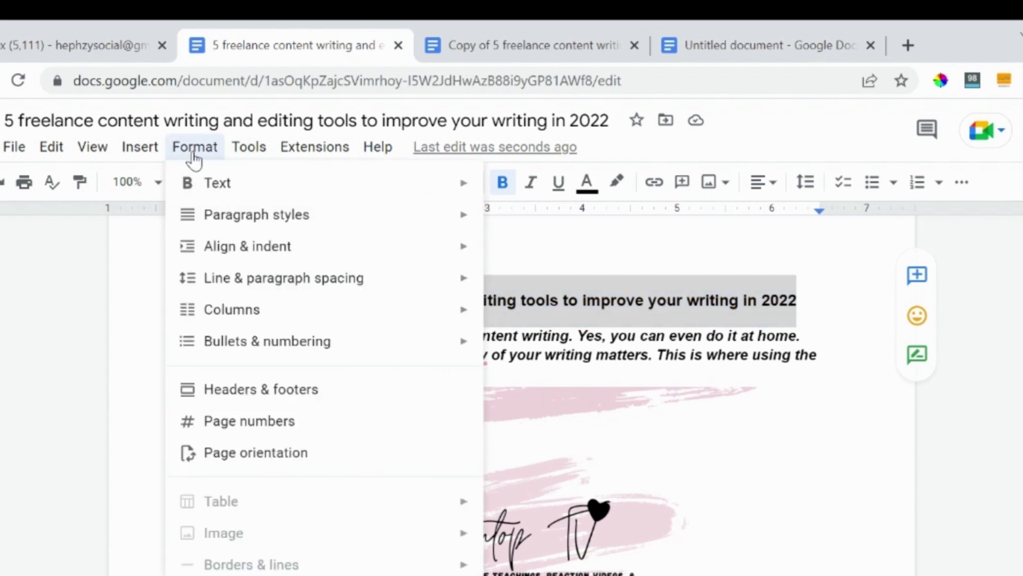
pyautogui.moveTo(258, 255)
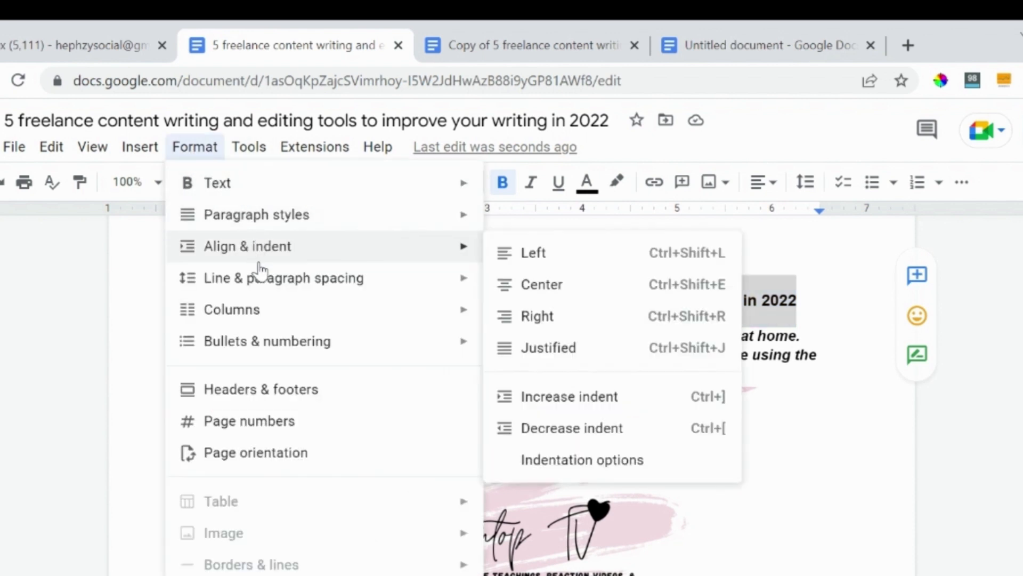
pyautogui.moveTo(286, 222)
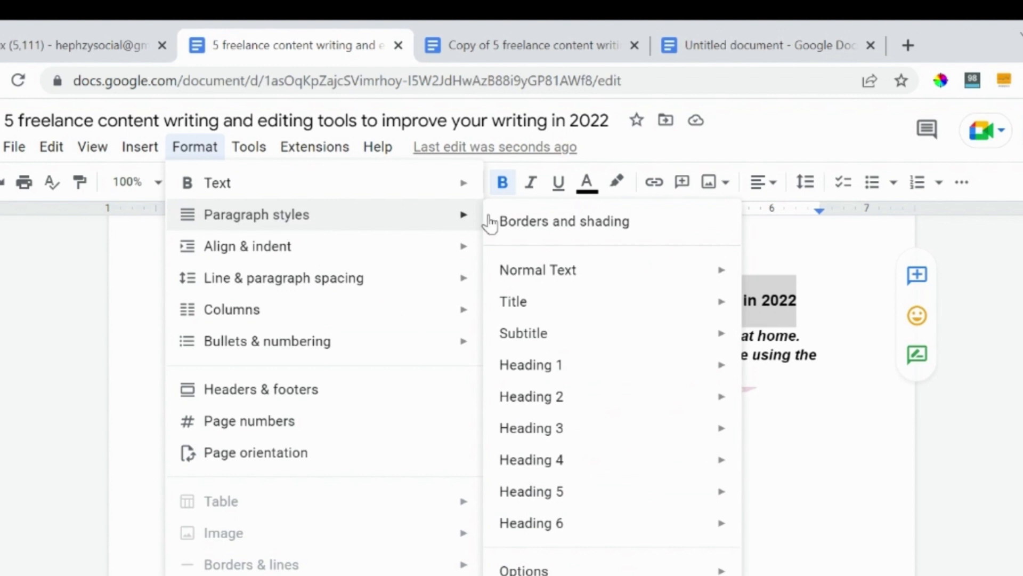
pyautogui.moveTo(525, 371)
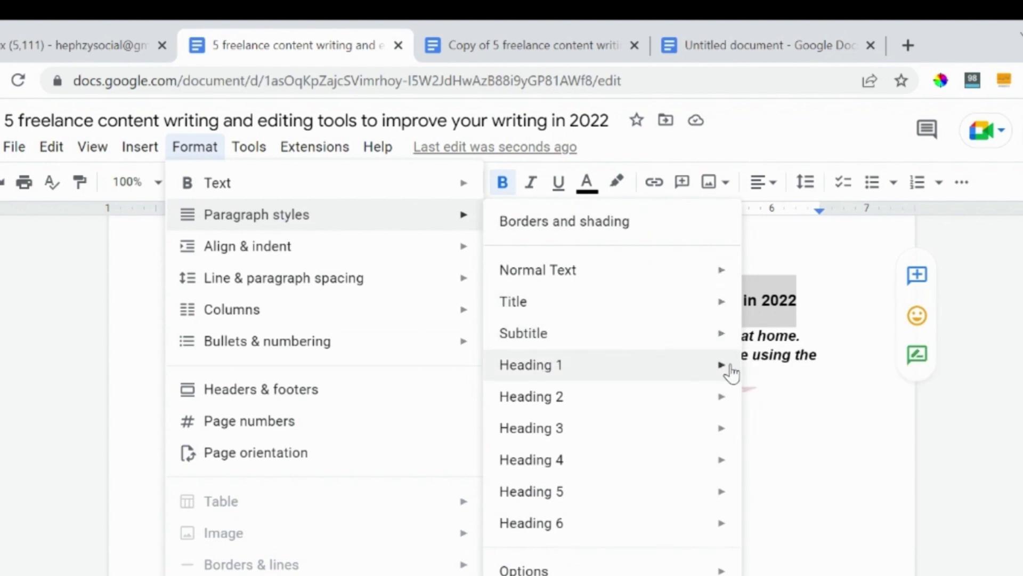
pyautogui.click(782, 371)
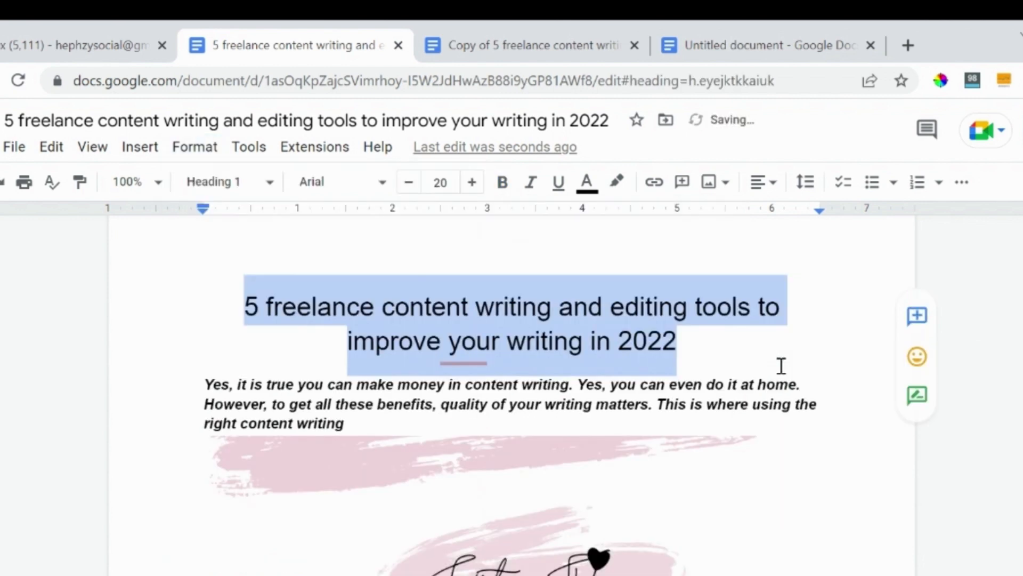
# Step: Try justified alignment on the opening paragraph and set it back to left alignment
pyautogui.click(308, 385)
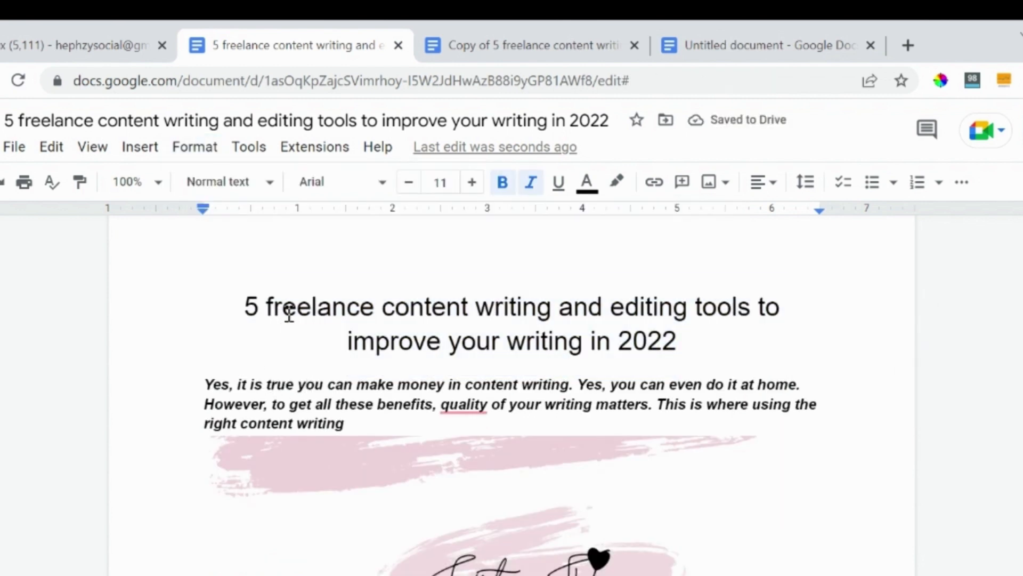
pyautogui.click(196, 148)
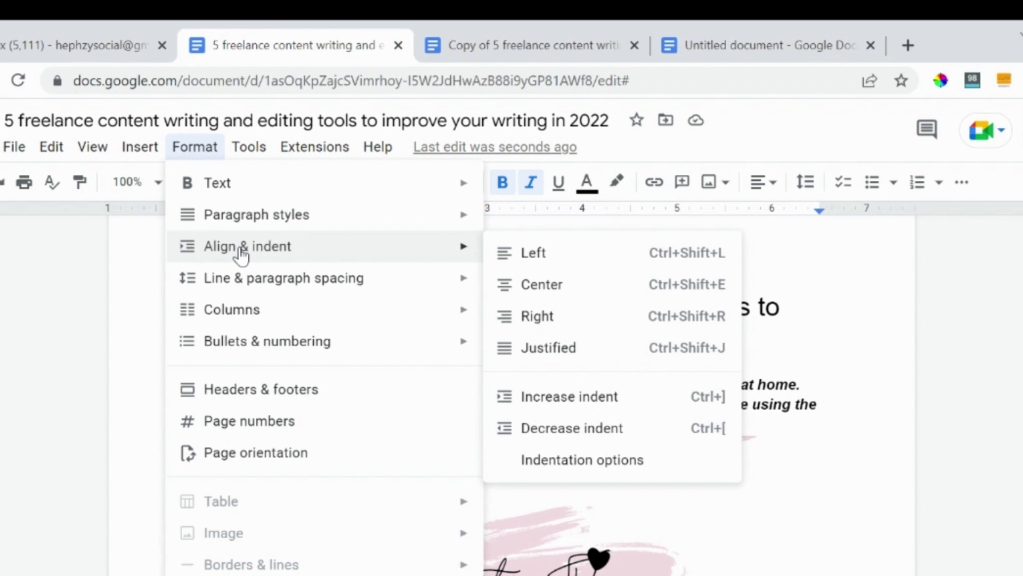
pyautogui.click(772, 404)
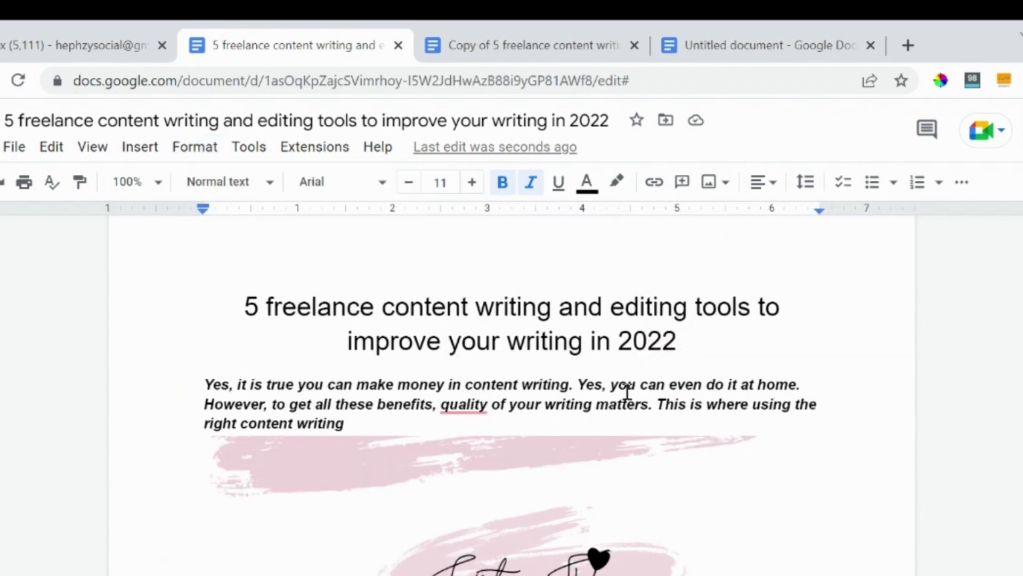
pyautogui.click(771, 194)
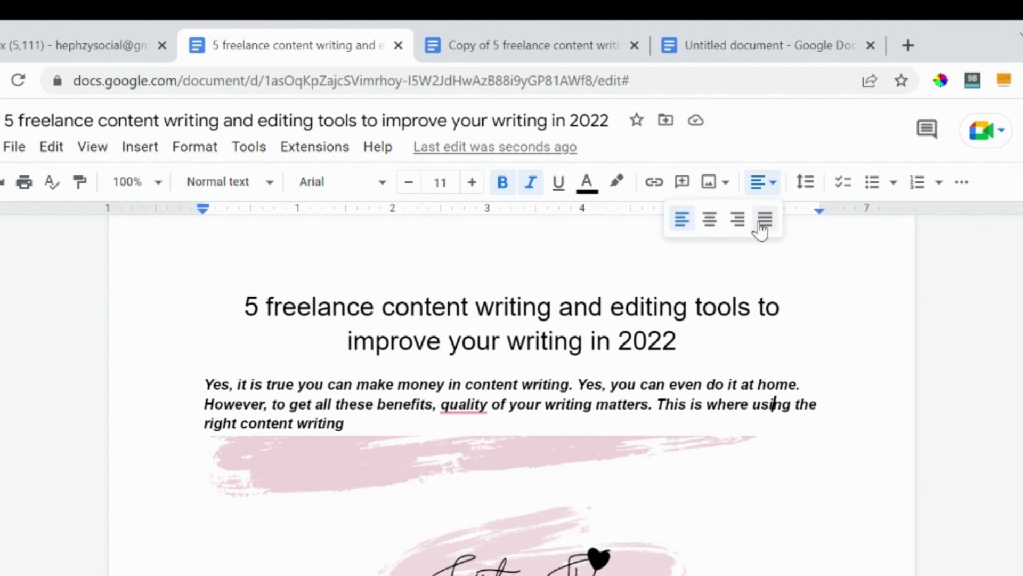
pyautogui.click(764, 219)
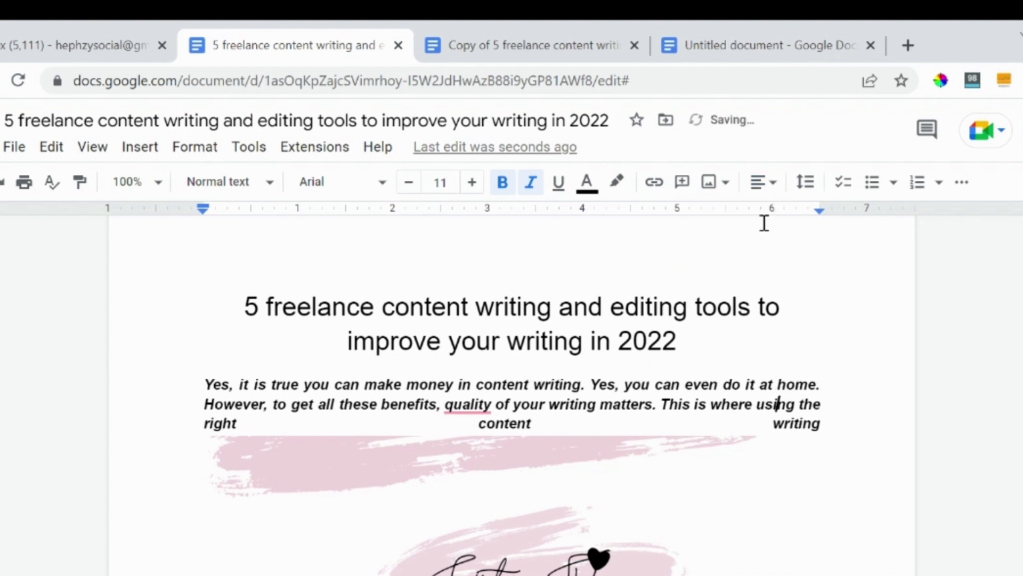
pyautogui.click(772, 182)
pyautogui.click(682, 223)
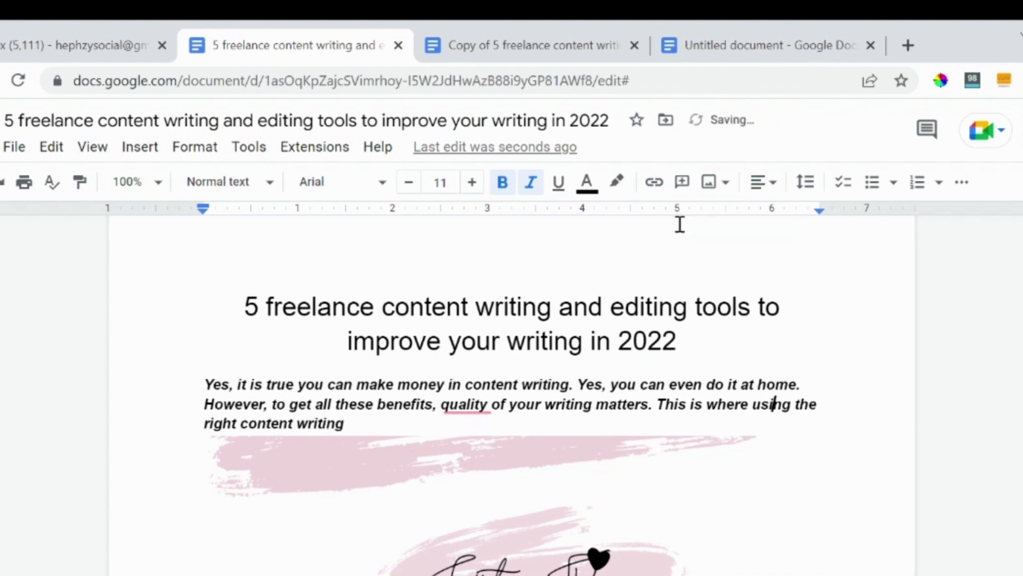
# Step: Try center alignment on the opening paragraph and return it to left alignment
pyautogui.click(772, 185)
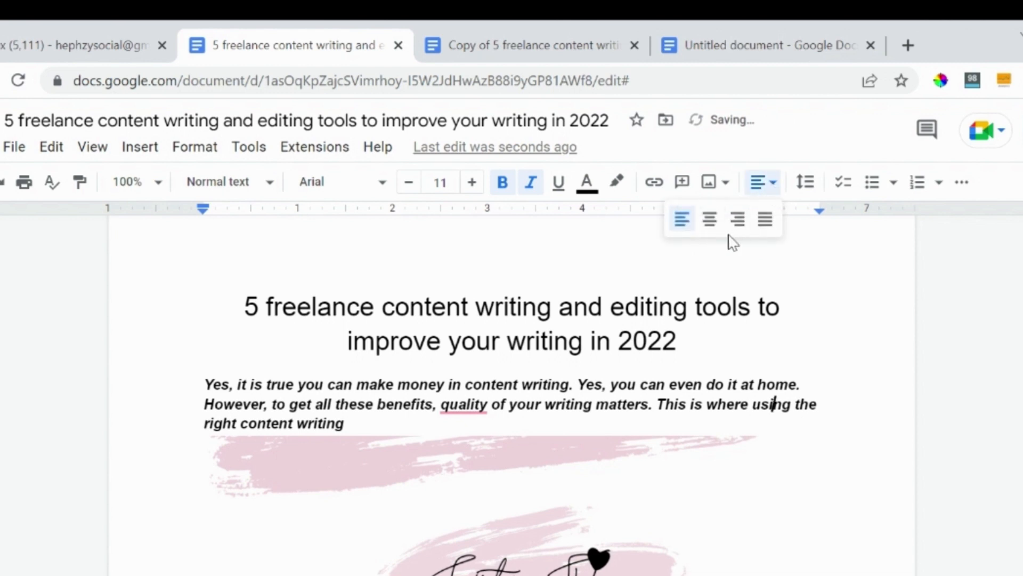
pyautogui.click(710, 222)
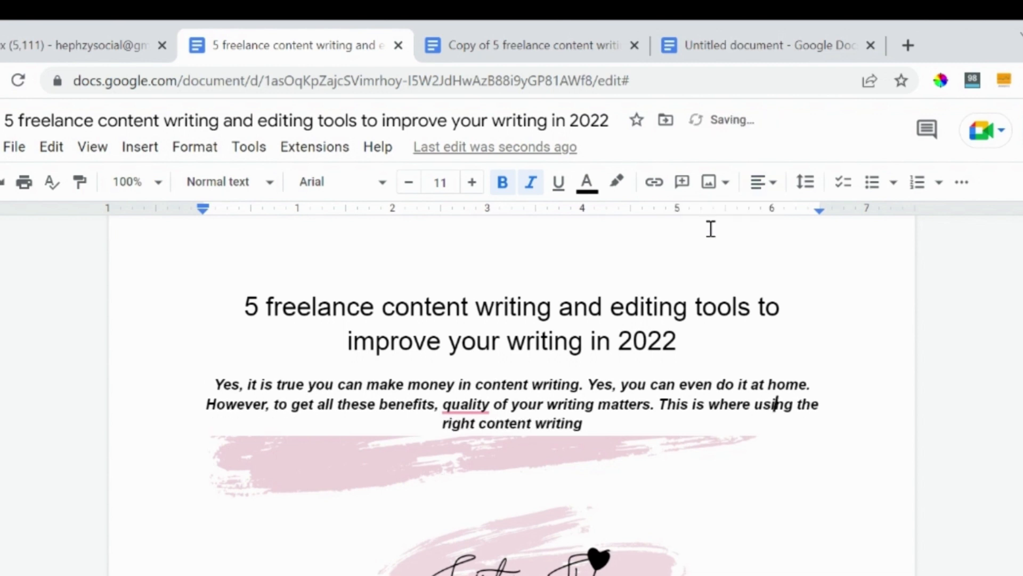
pyautogui.click(772, 184)
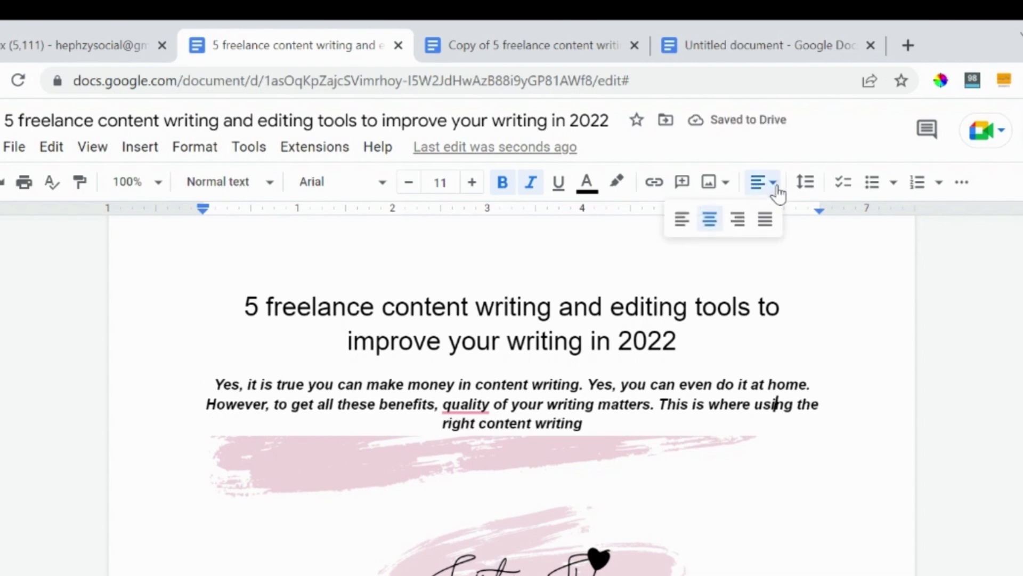
pyautogui.click(684, 235)
# Step: Set the line spacing of the whole opening paragraph, from "Yes, it is true" to "right content writing", to Double
pyautogui.click(249, 149)
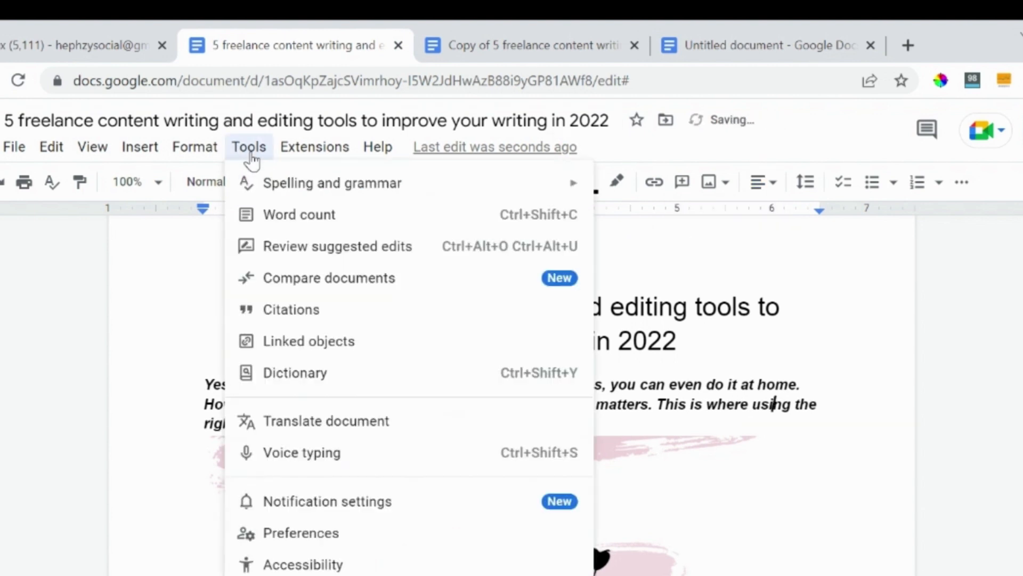
pyautogui.moveTo(215, 155)
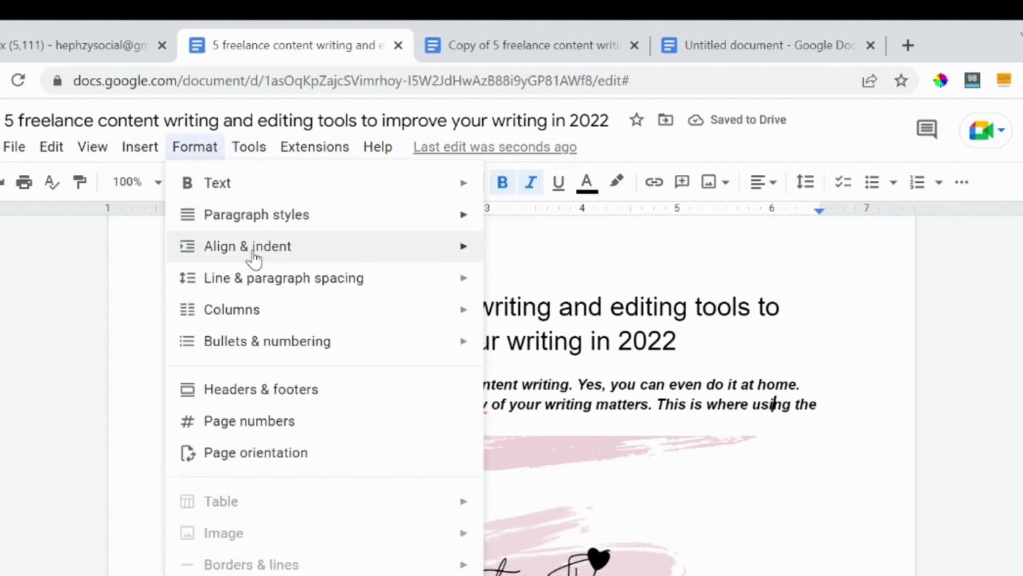
pyautogui.moveTo(253, 291)
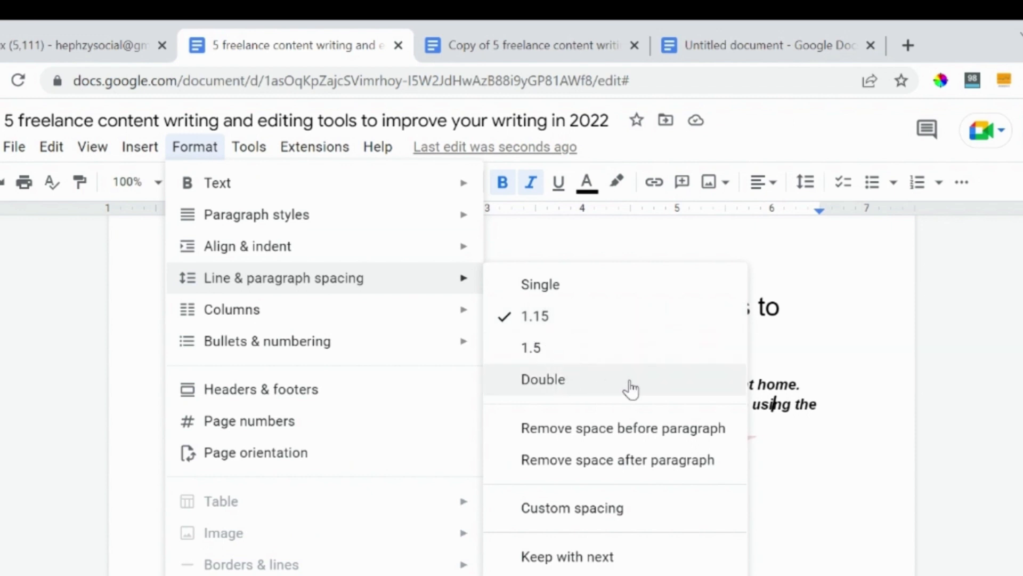
pyautogui.click(794, 397)
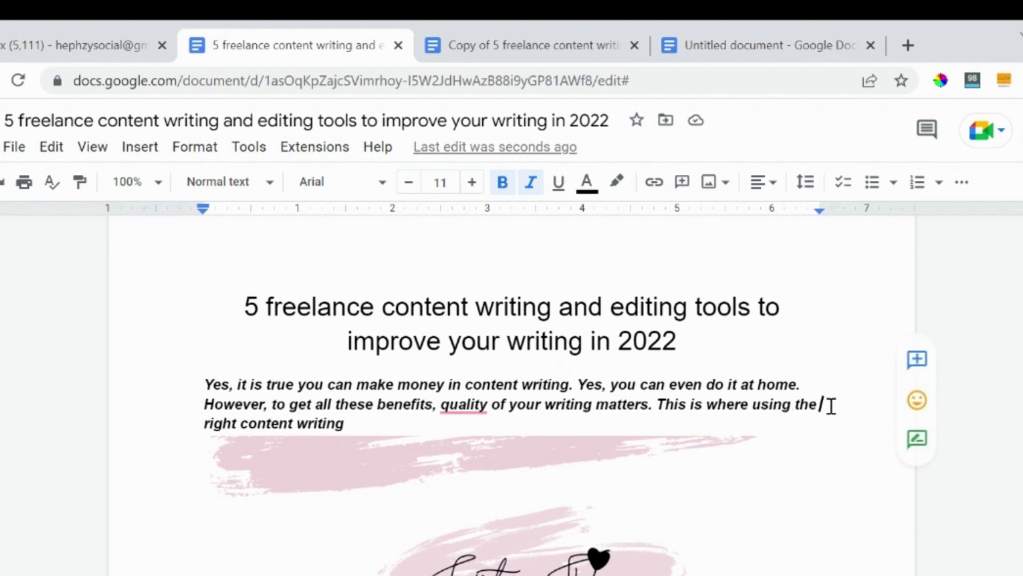
pyautogui.hotkey('shift', 'Up')
pyautogui.hotkey('shift', 'Up')
pyautogui.hotkey('shift', 'Home')
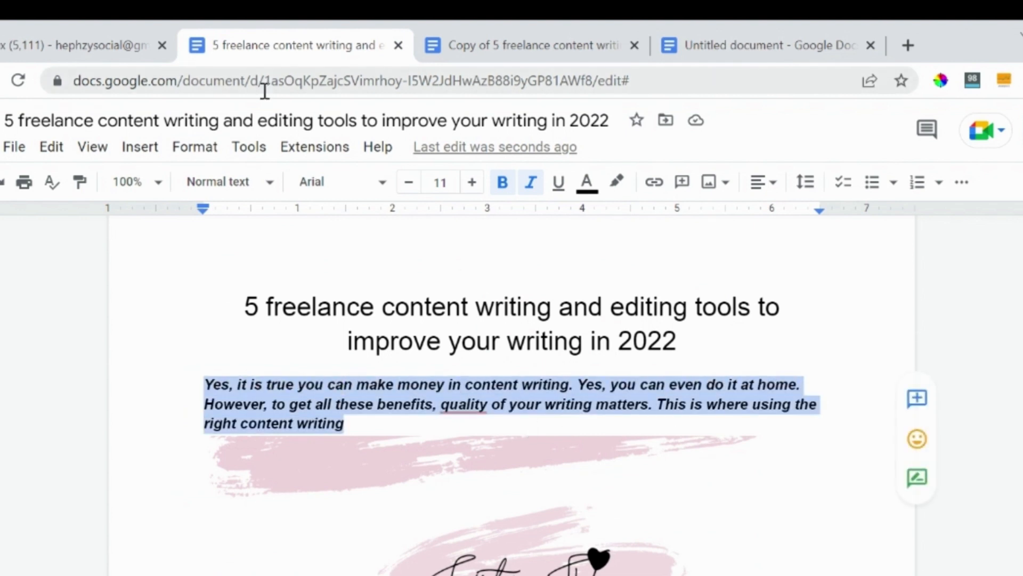
pyautogui.click(178, 154)
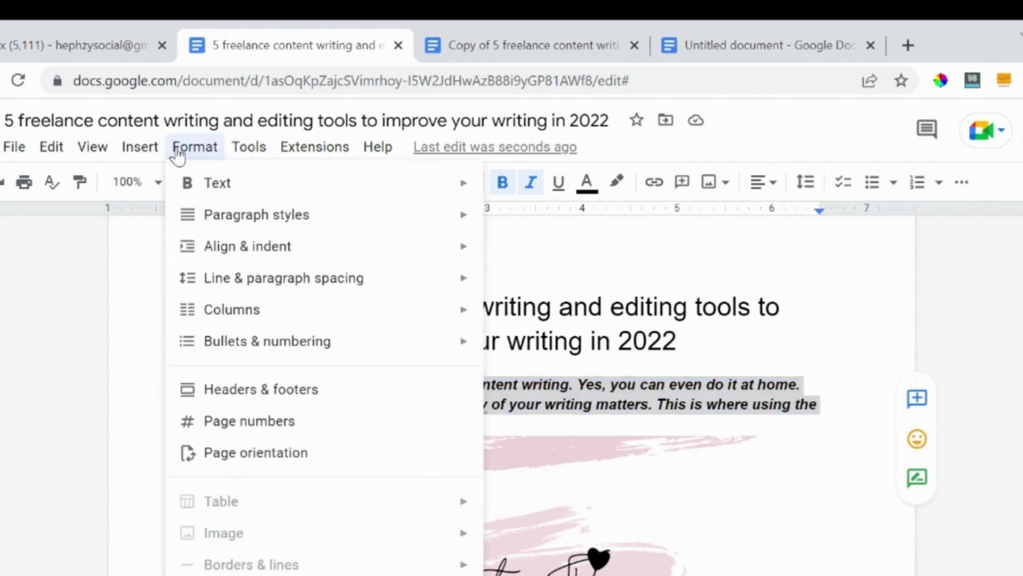
pyautogui.moveTo(327, 279)
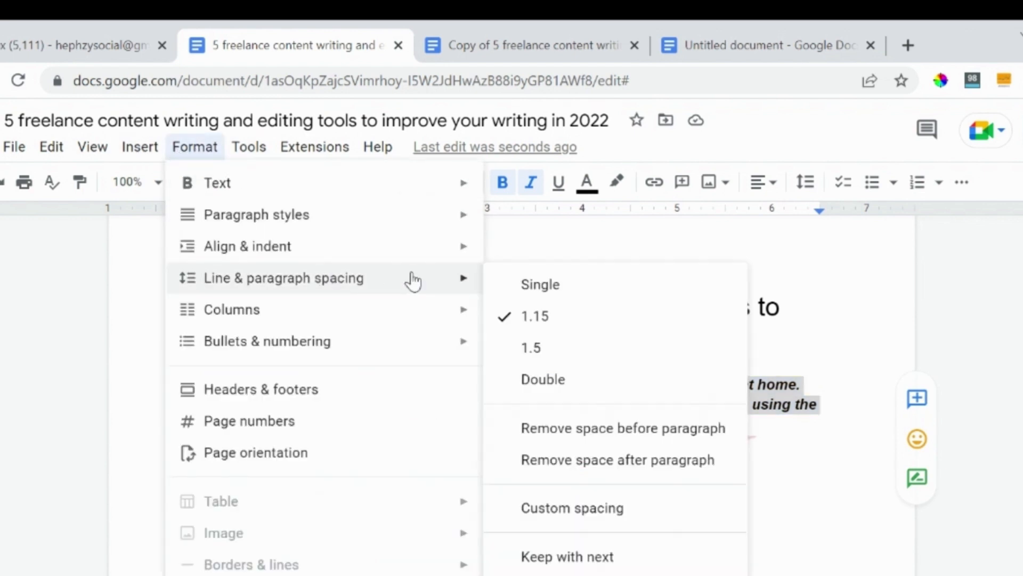
pyautogui.click(540, 379)
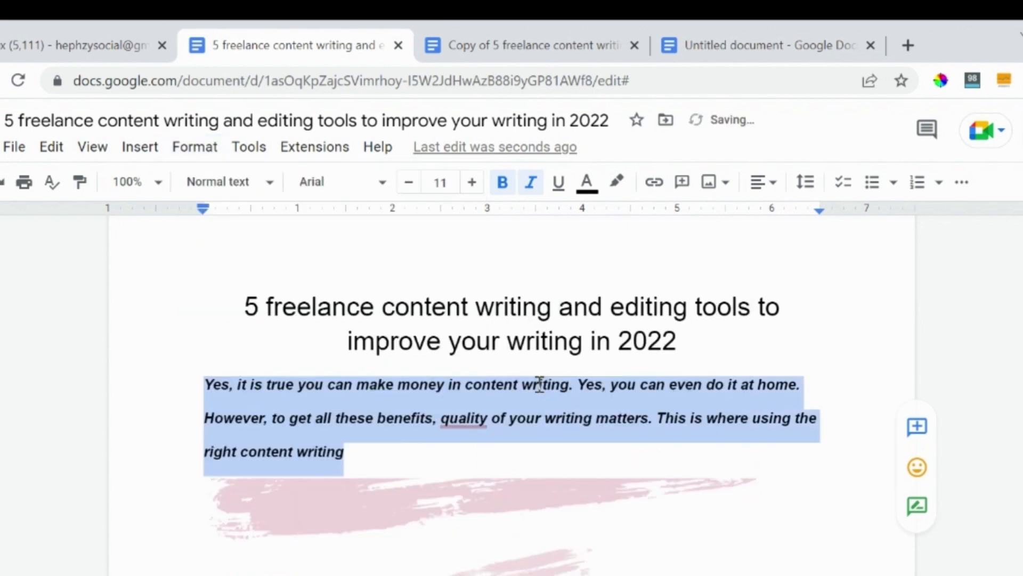
pyautogui.click(286, 406)
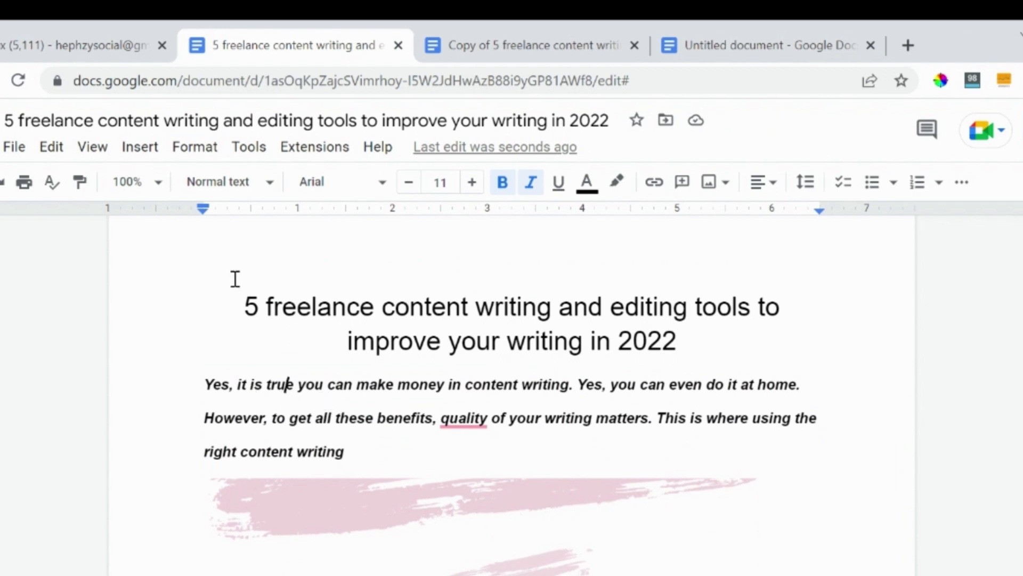
# Step: Try a two-column layout for the document and set it back to a single column
pyautogui.click(196, 156)
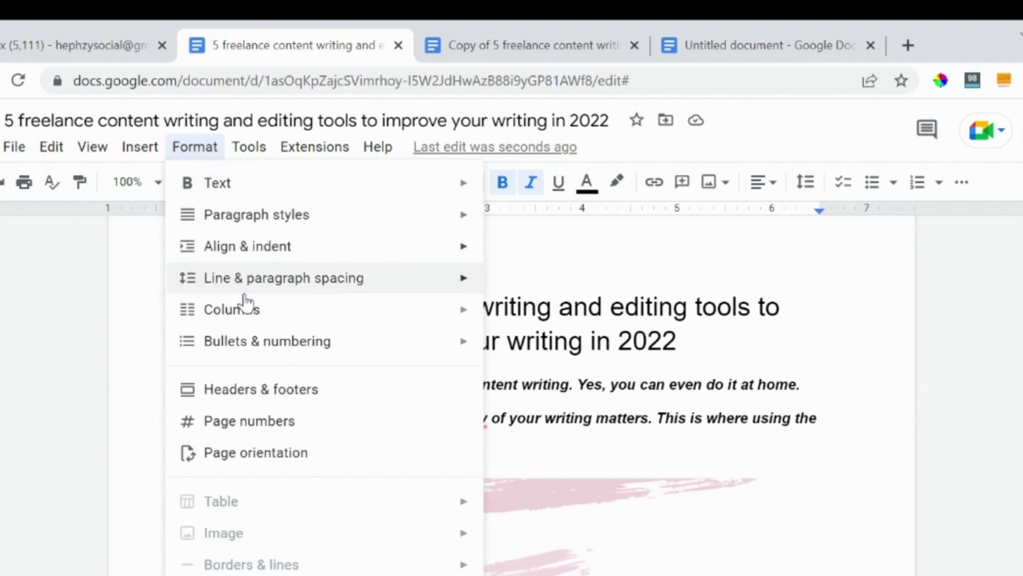
pyautogui.moveTo(245, 311)
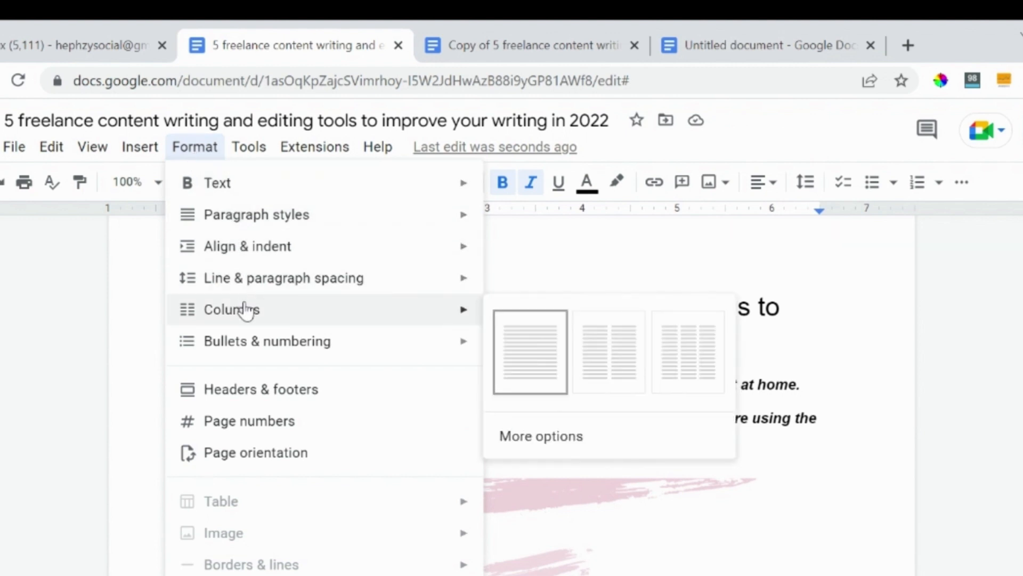
pyautogui.click(610, 376)
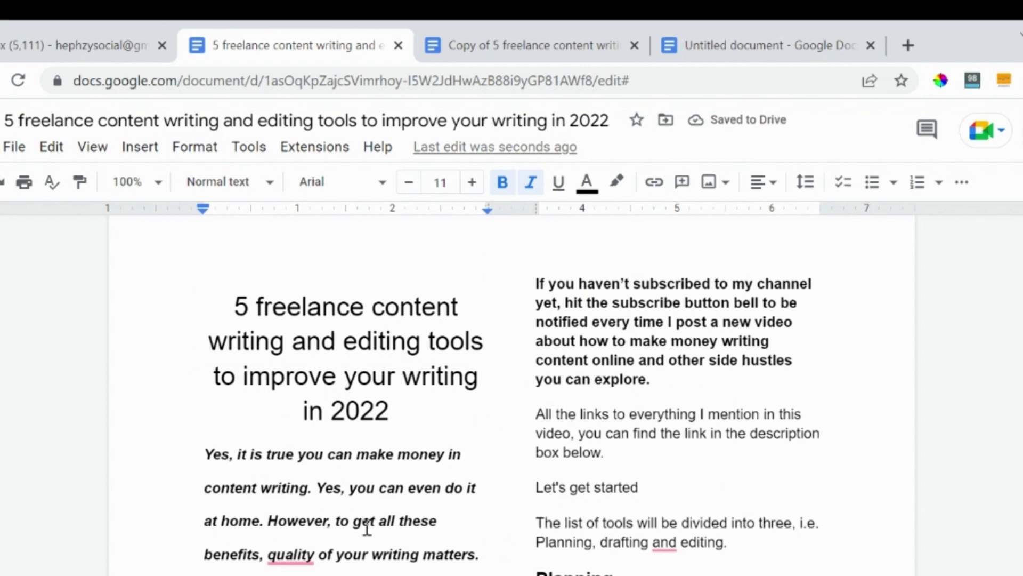
pyautogui.click(186, 147)
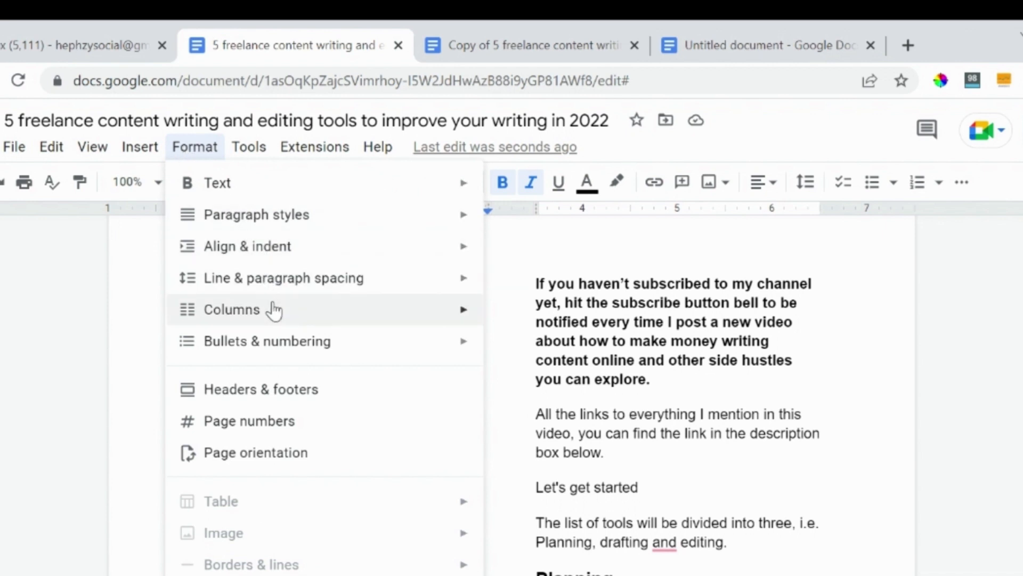
pyautogui.moveTo(360, 309)
pyautogui.click(531, 344)
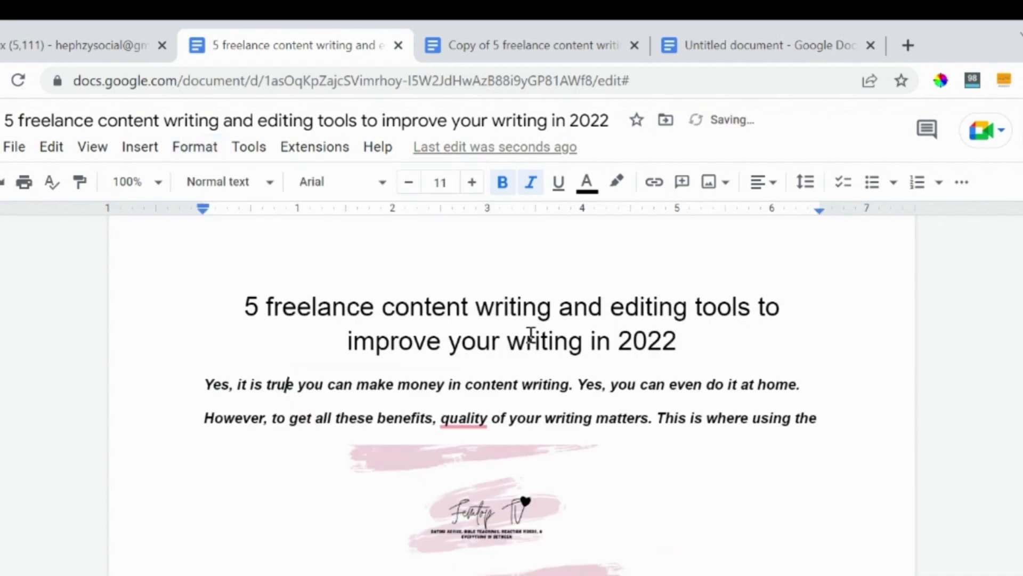
pyautogui.click(221, 183)
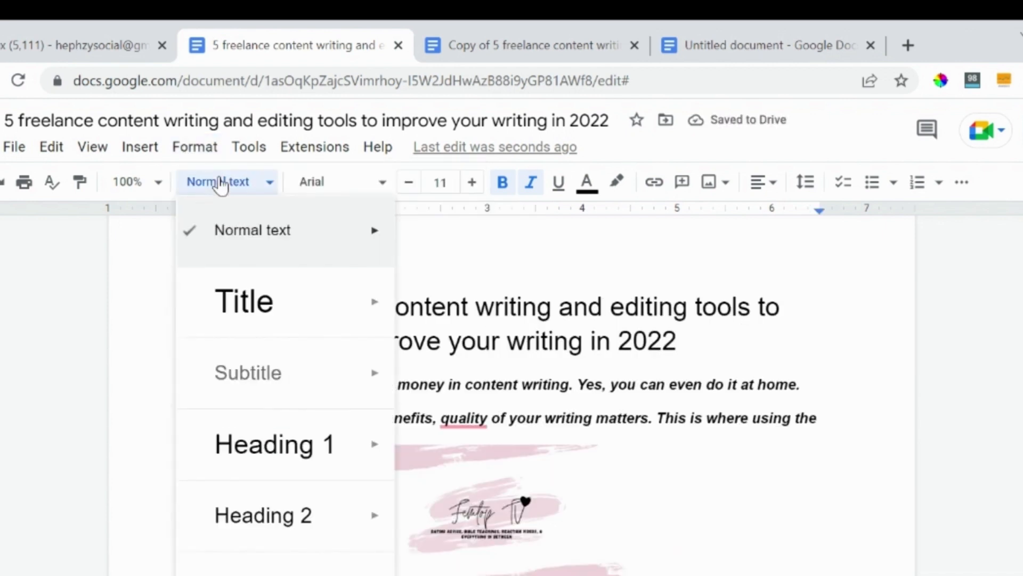
pyautogui.click(196, 153)
pyautogui.moveTo(257, 342)
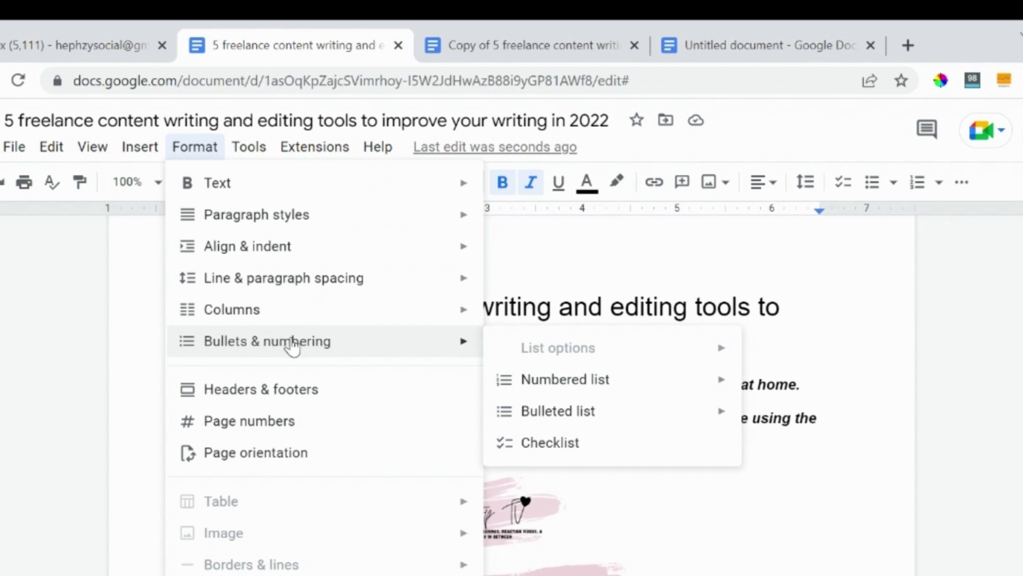
pyautogui.moveTo(533, 390)
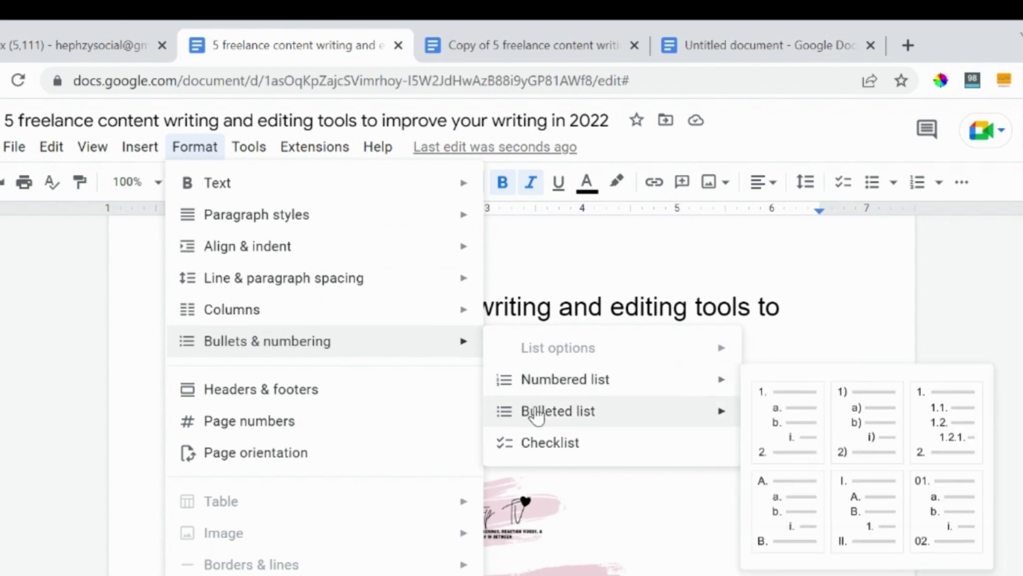
pyautogui.moveTo(537, 425)
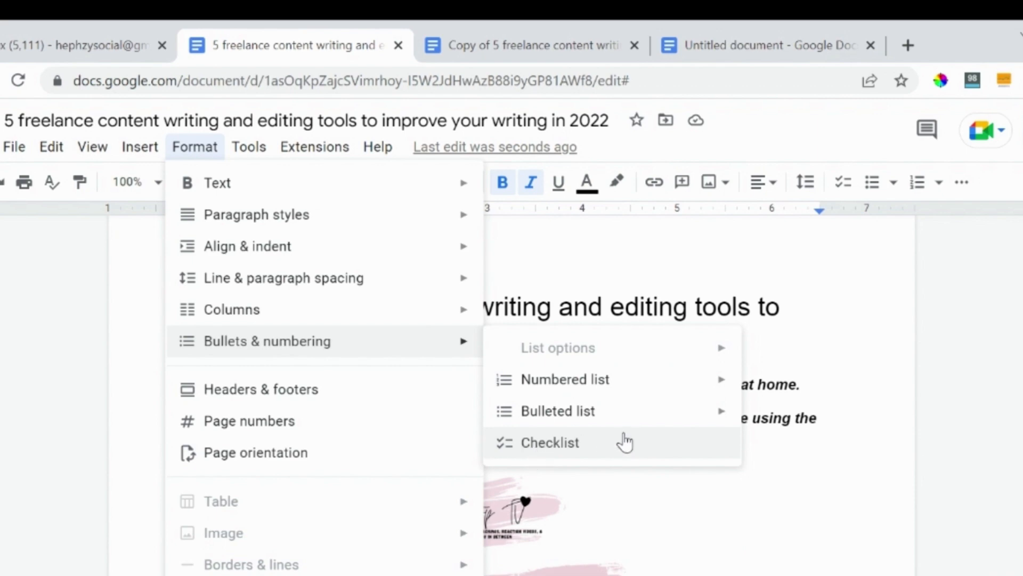
pyautogui.click(801, 366)
# Step: Format the closing lines "Submitting/ Publishing", "Google docs" and "Wordpress." as a numbered list in the 1., a., i. style
pyautogui.press('Down')
pyautogui.scroll(-5, 802, 366)
pyautogui.scroll(-10, 802, 365)
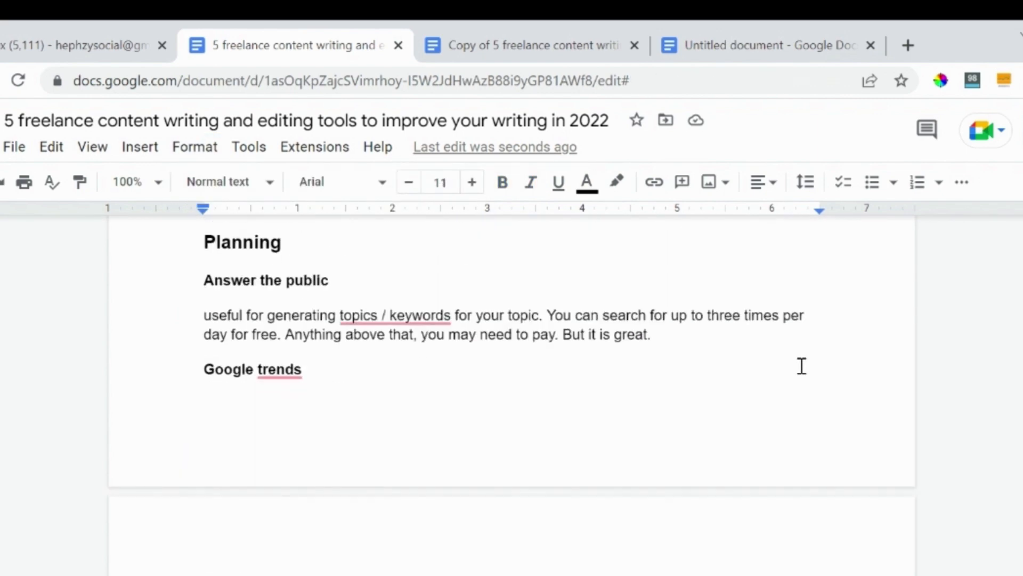
pyautogui.scroll(-15, 802, 366)
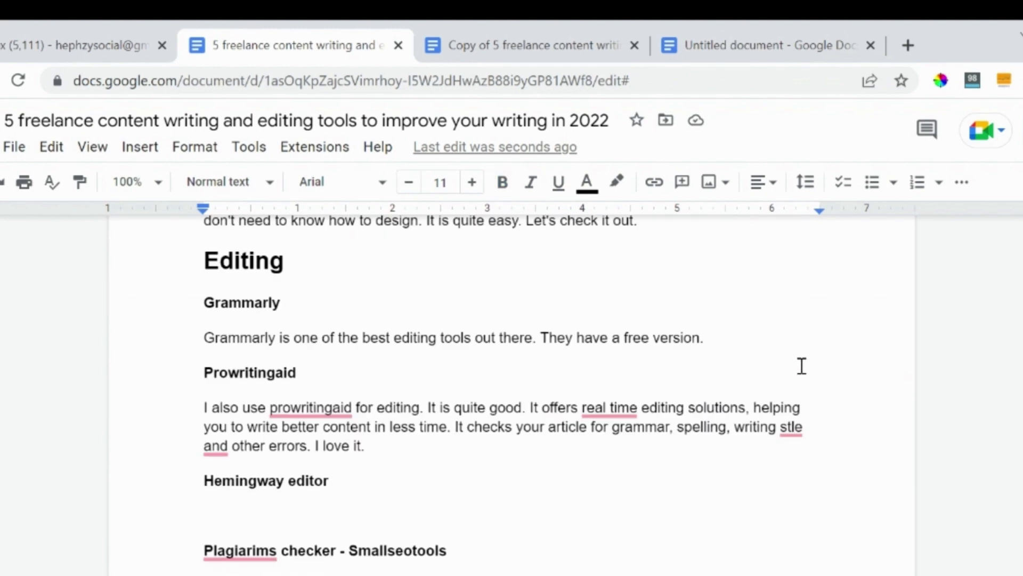
pyautogui.scroll(-4, 801, 366)
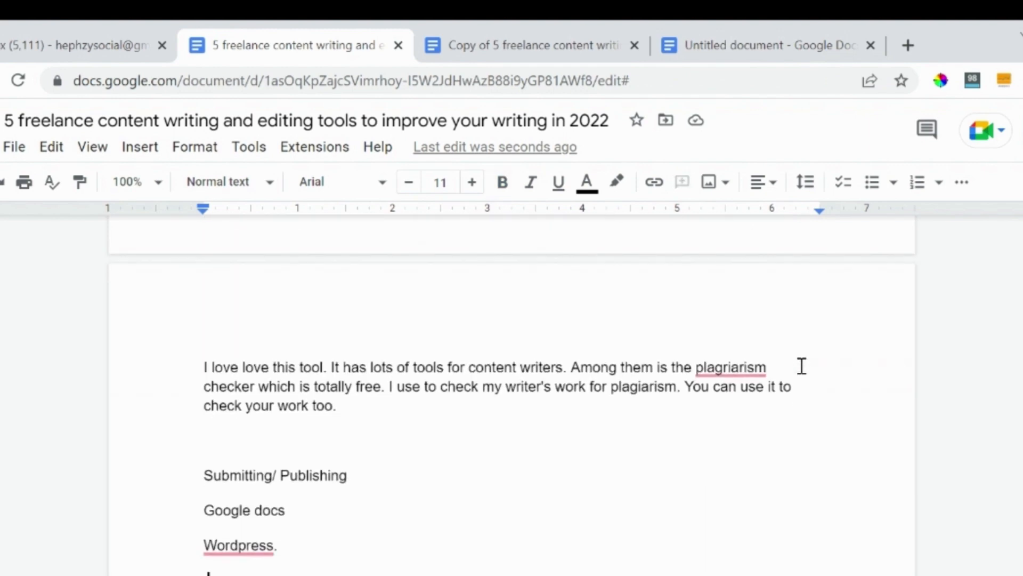
pyautogui.hotkey('shift', 'Up')
pyautogui.hotkey('shift', 'Up')
pyautogui.hotkey('shift', 'Home')
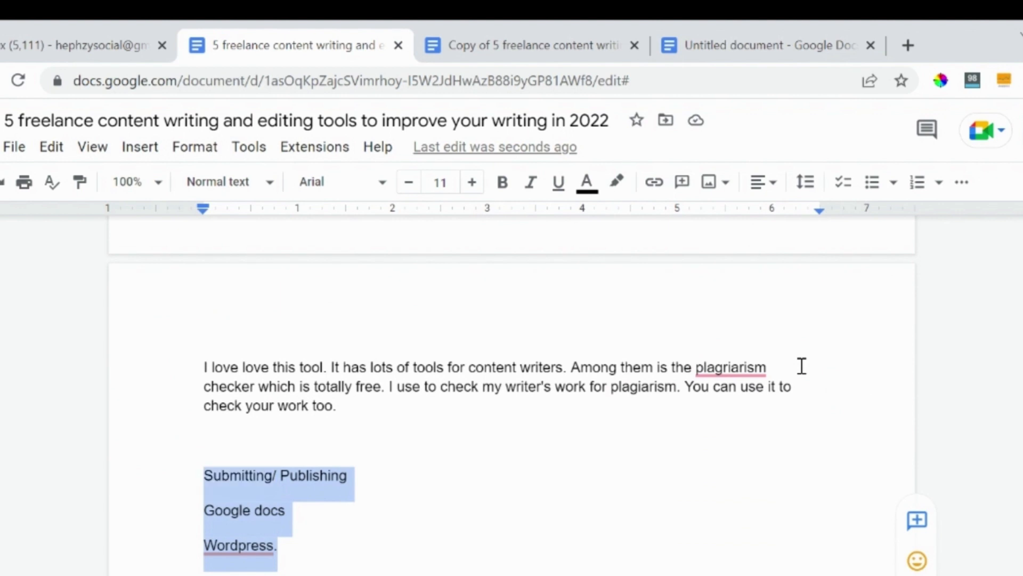
pyautogui.click(195, 150)
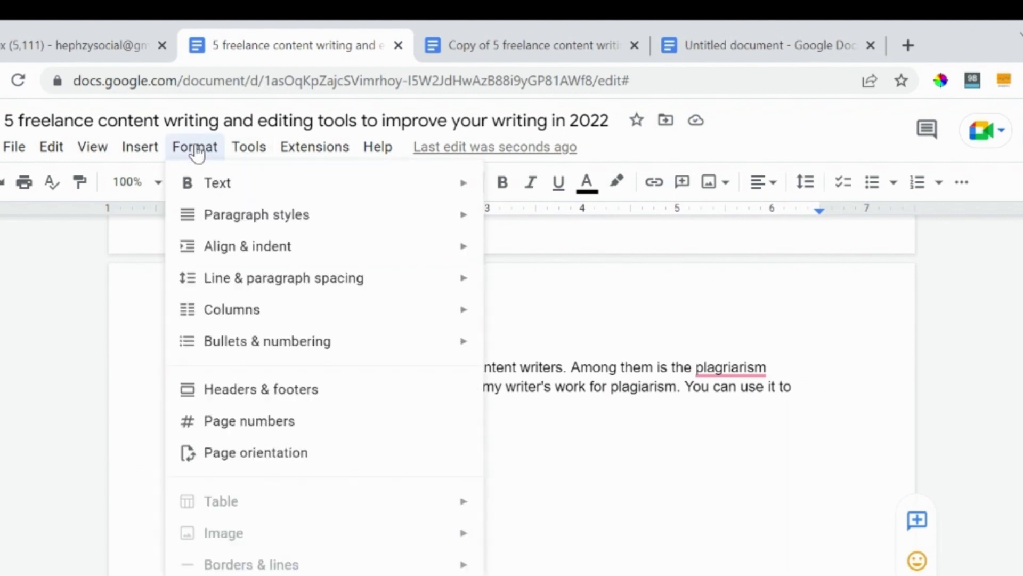
pyautogui.moveTo(283, 323)
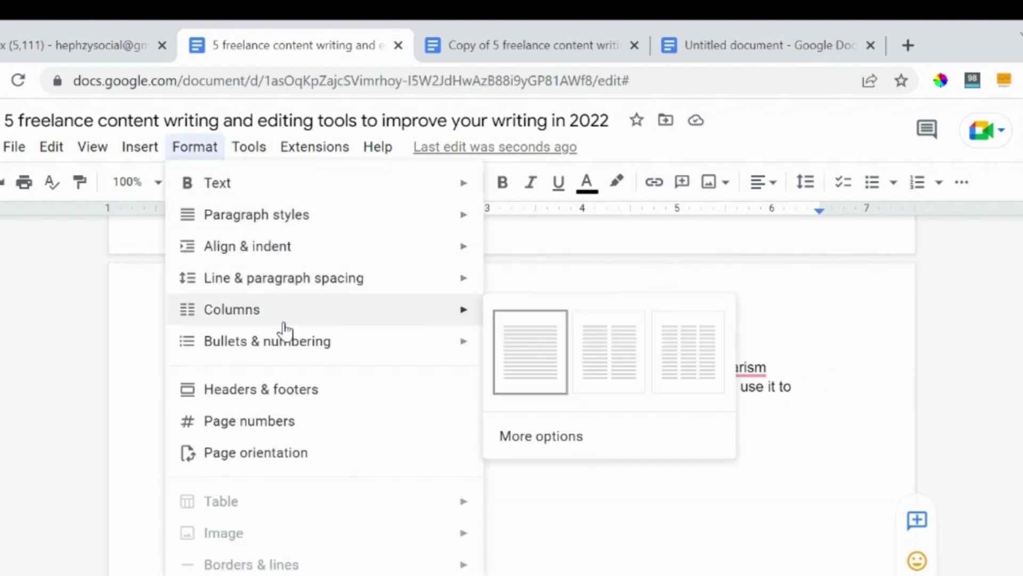
pyautogui.moveTo(303, 352)
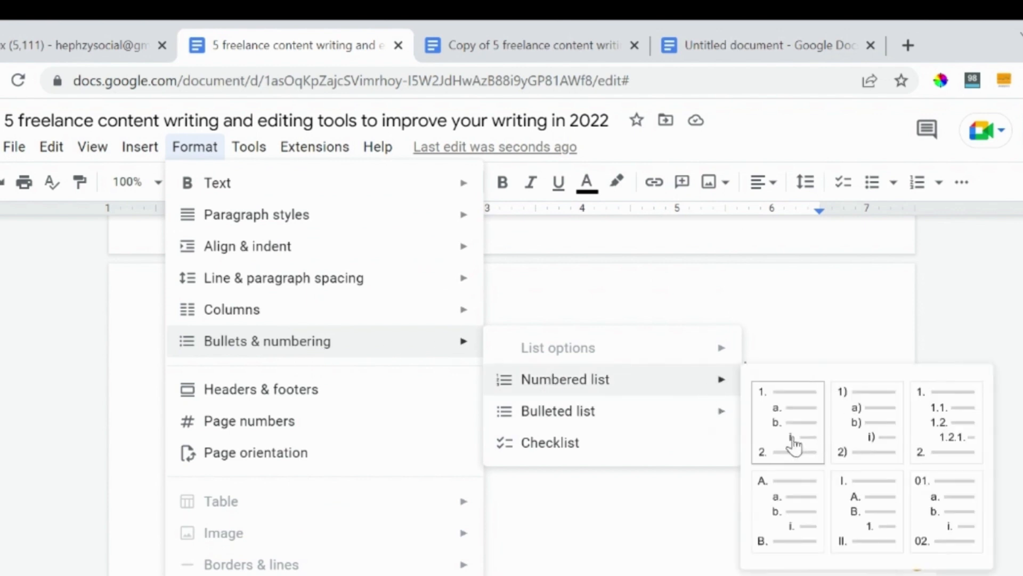
pyautogui.click(793, 444)
pyautogui.click(399, 517)
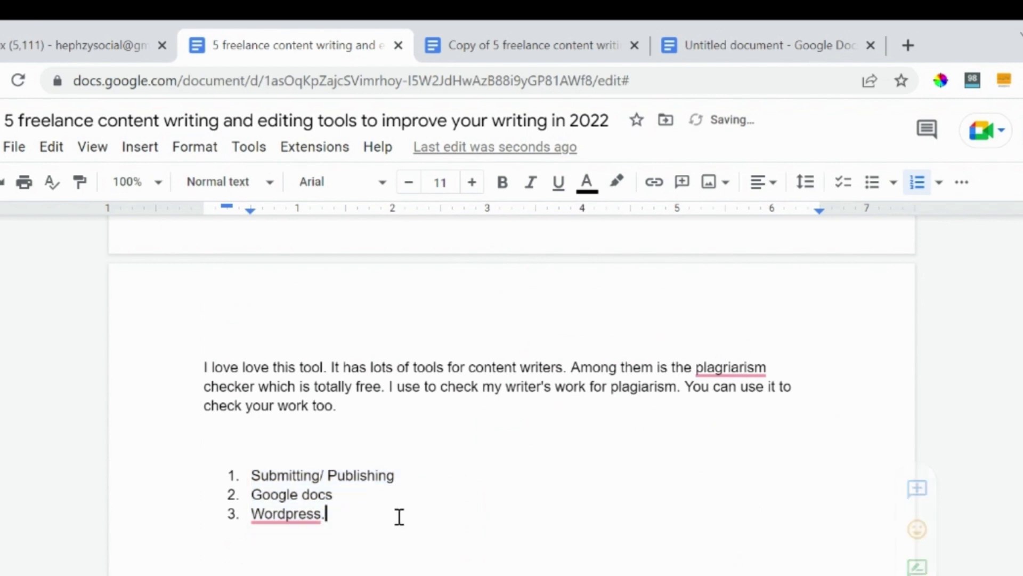
# Step: Convert the three-item list from "Submitting/ Publishing" to "Wordpress." into a checklist
pyautogui.hotkey('shift', 'Up')
pyautogui.hotkey('shift', 'Up')
pyautogui.hotkey('shift', 'Home')
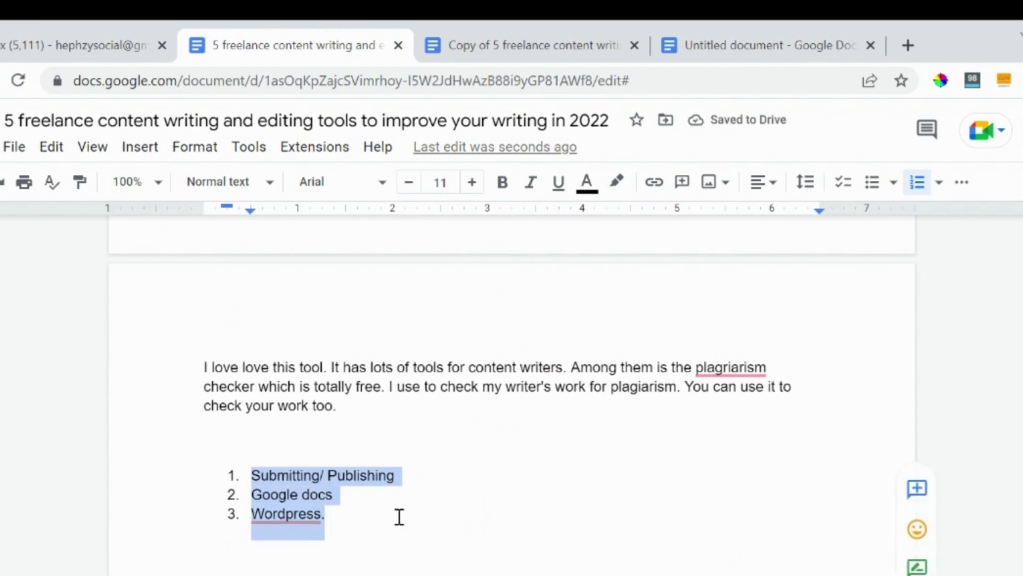
pyautogui.click(201, 149)
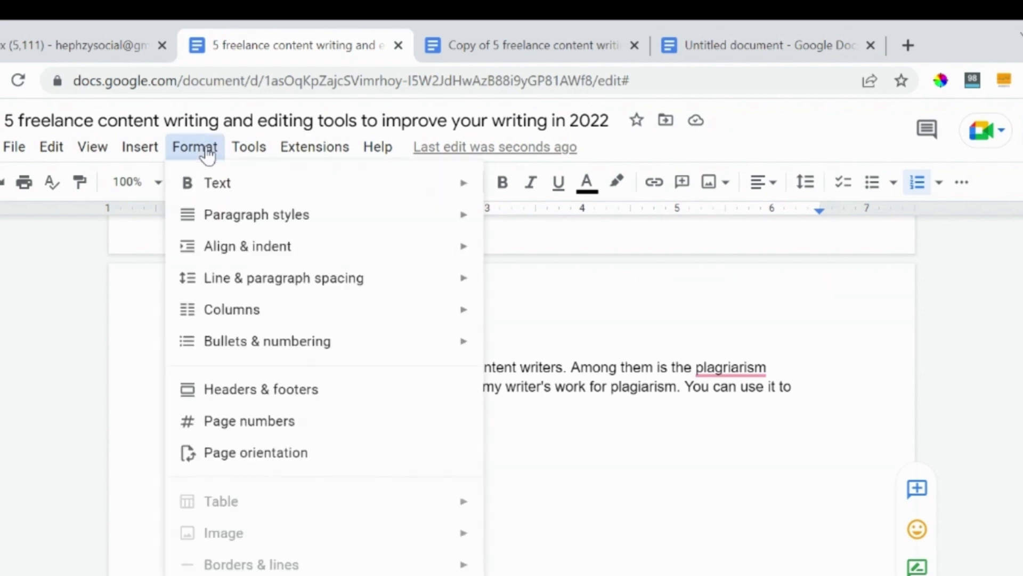
pyautogui.moveTo(418, 347)
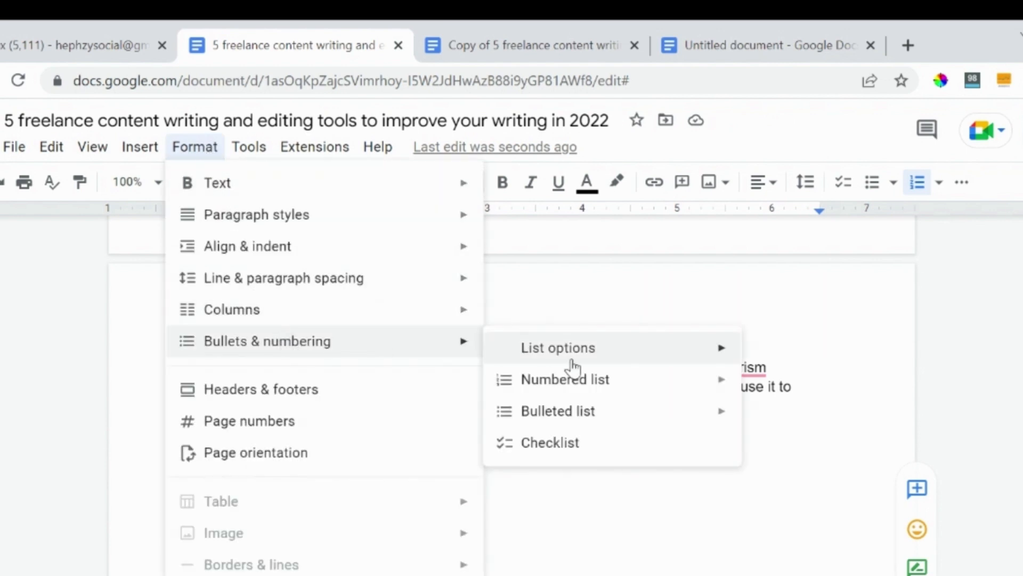
pyautogui.click(532, 442)
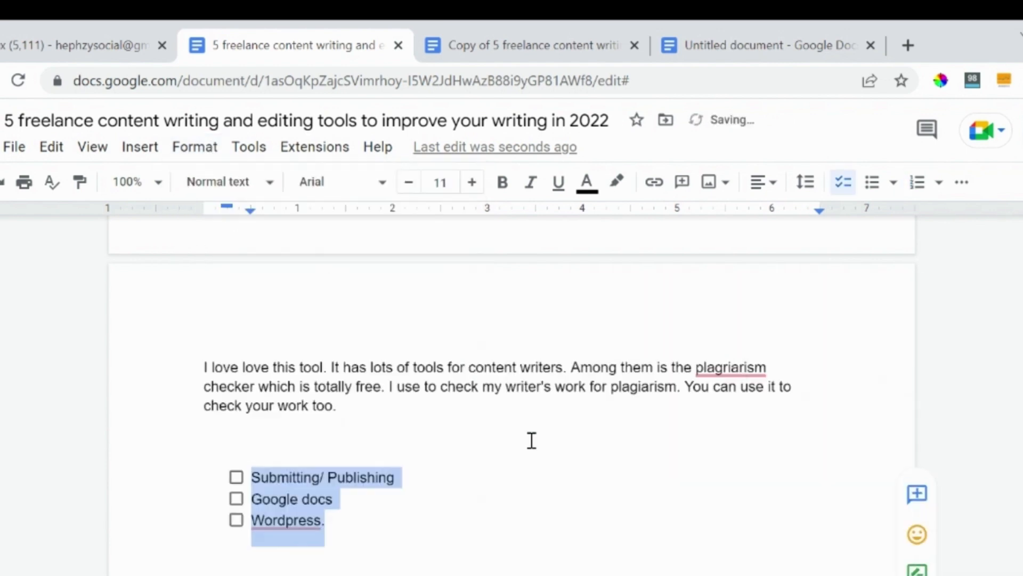
pyautogui.click(364, 537)
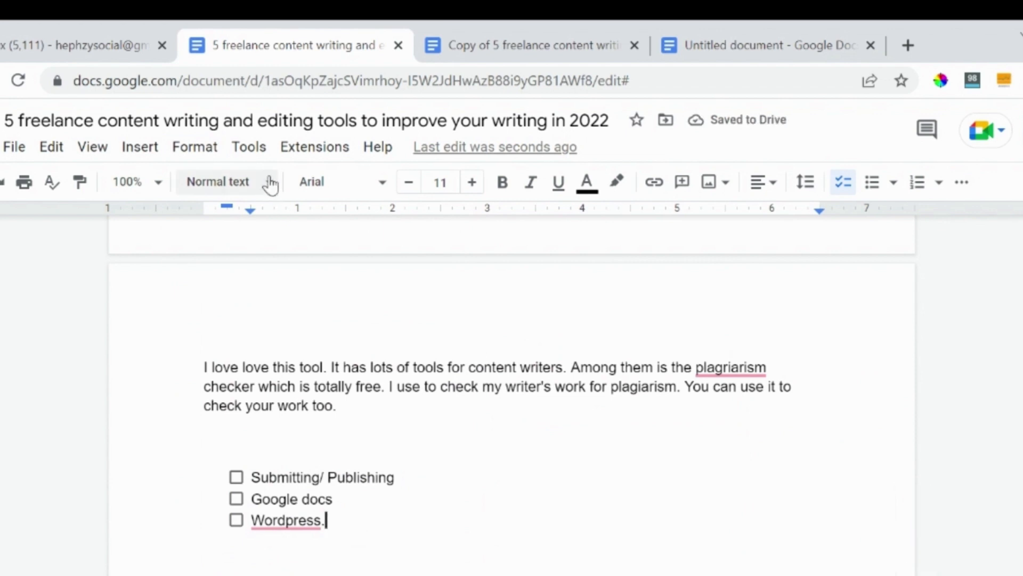
# Step: View the document's header and footer margin and layout settings, and leave them without applying anything
pyautogui.click(205, 150)
pyautogui.moveTo(319, 300)
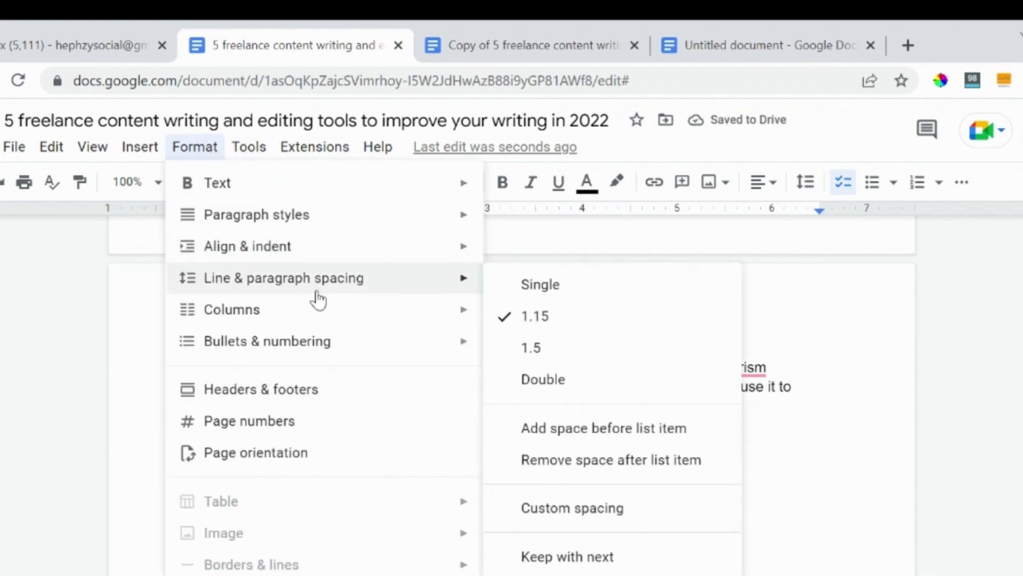
pyautogui.click(301, 391)
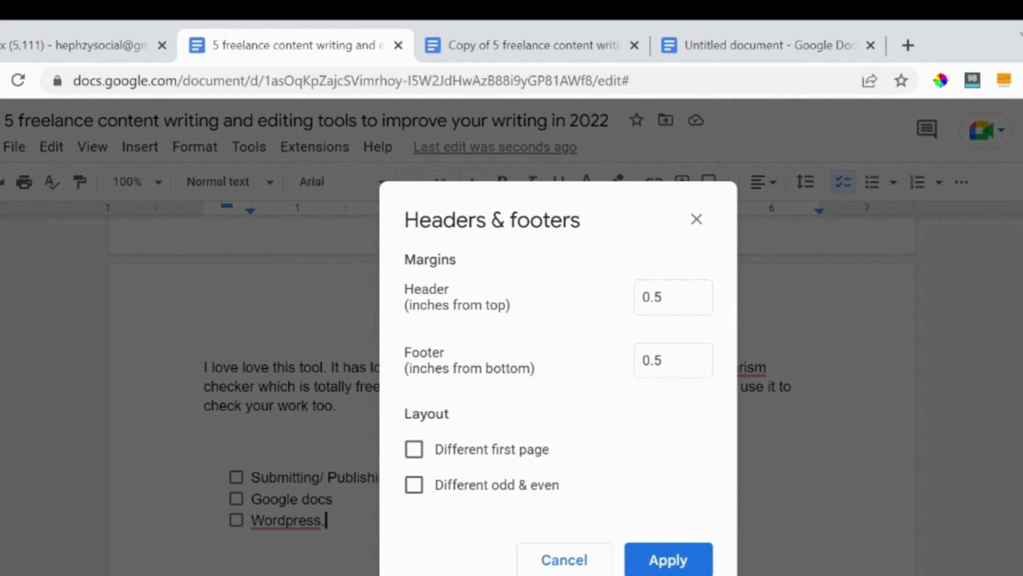
pyautogui.click(564, 560)
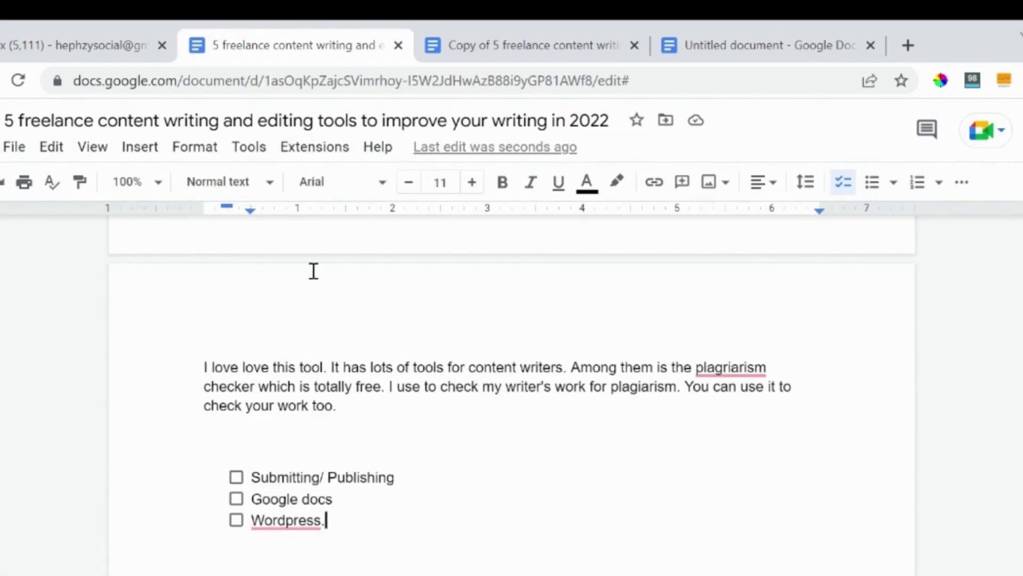
# Step: Add page numbers in the footer, shown on the first page and starting at 1
pyautogui.click(207, 155)
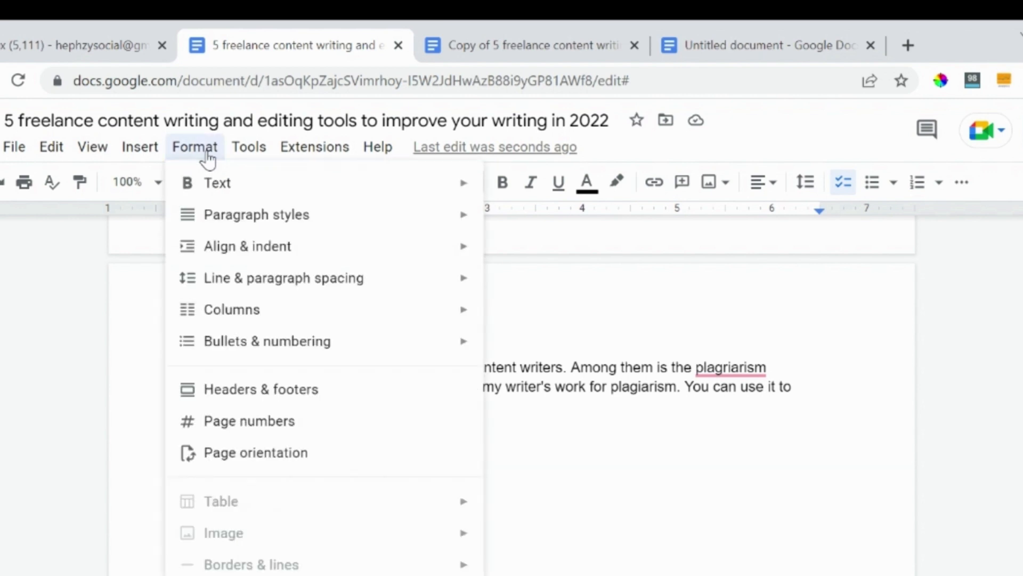
pyautogui.click(283, 434)
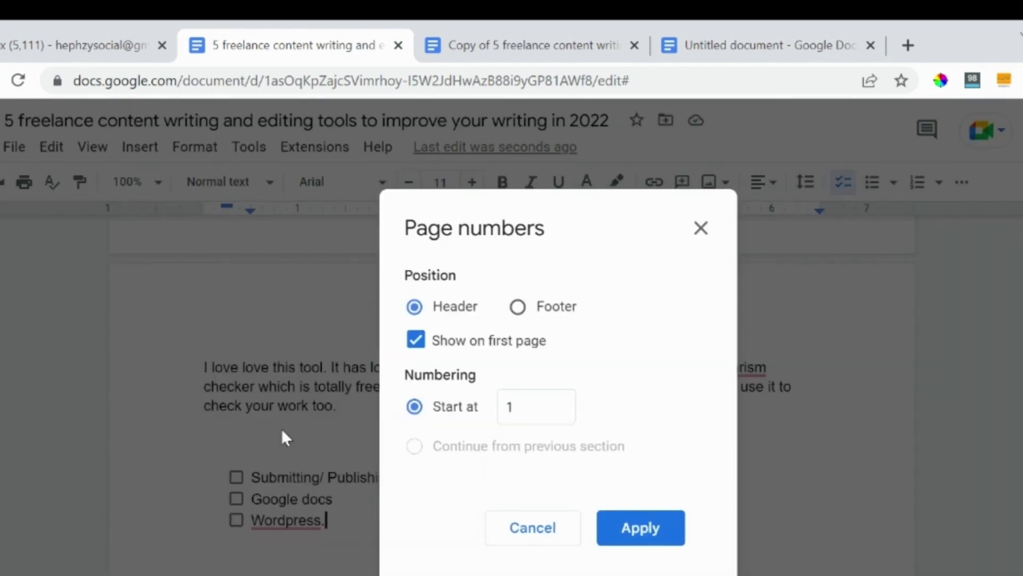
pyautogui.click(517, 307)
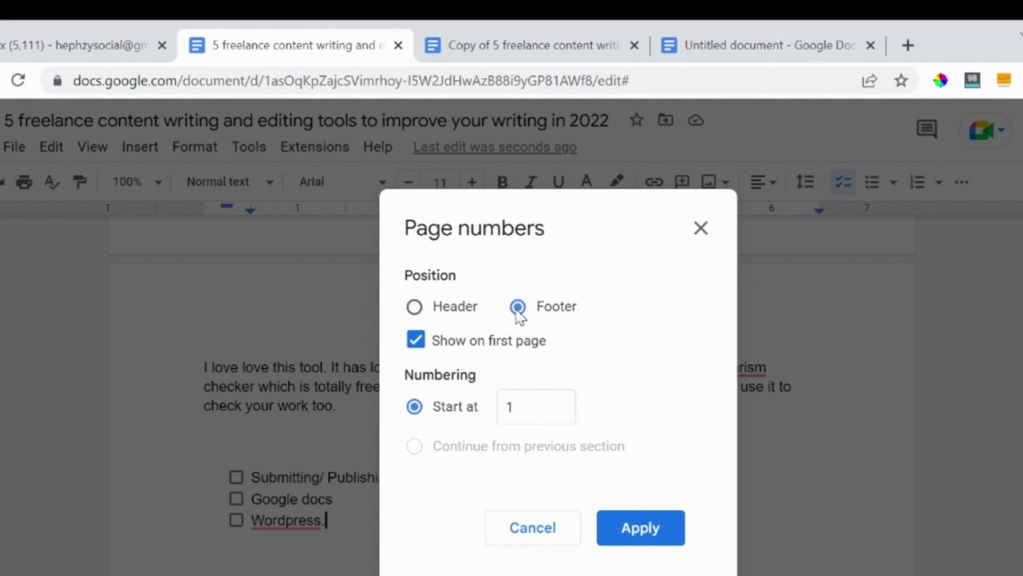
pyautogui.click(631, 532)
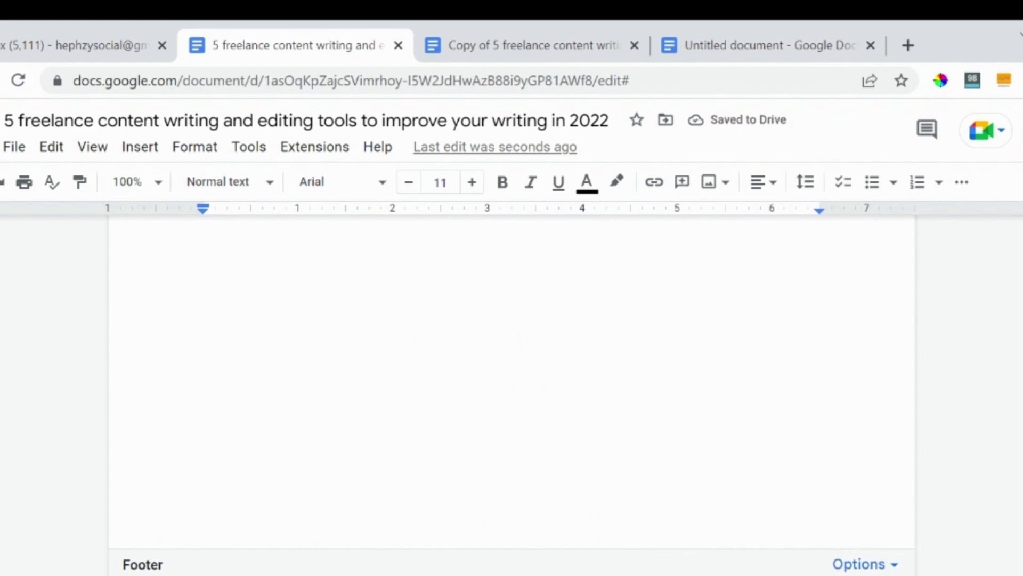
# Step: Run a spelling and grammar check and accept changing "quality" to "the quality" in the opening paragraph
pyautogui.click(216, 151)
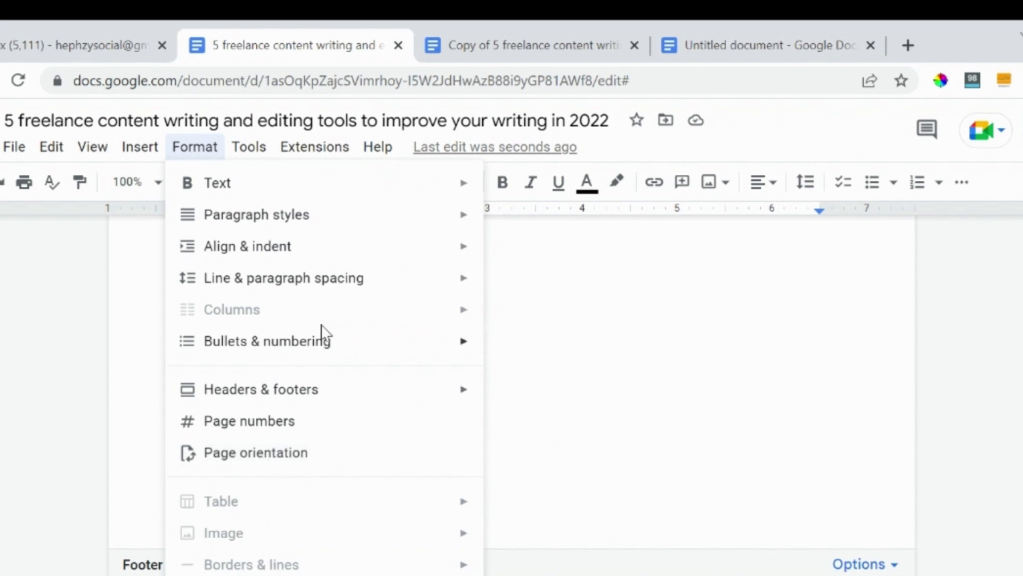
pyautogui.click(260, 156)
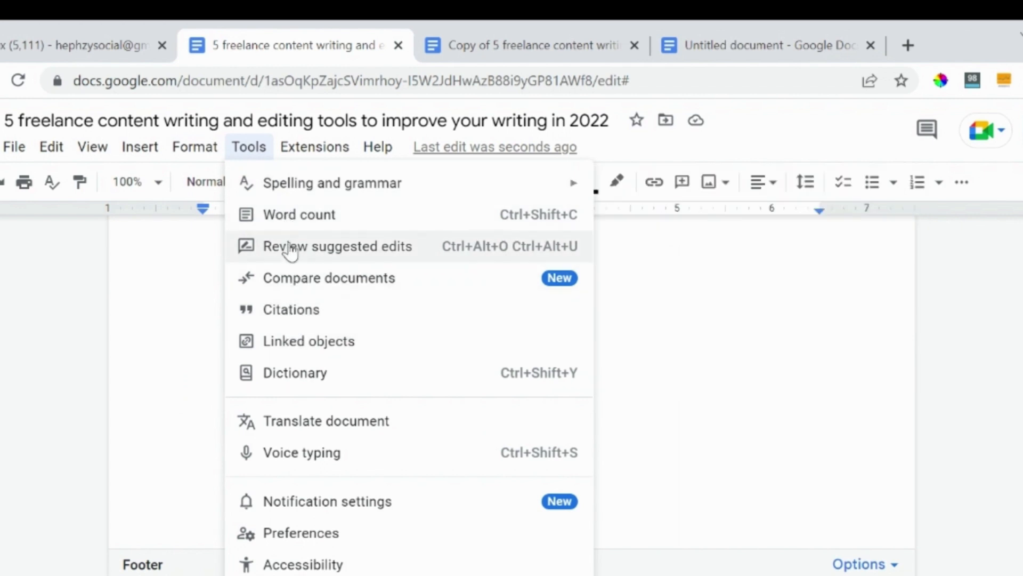
pyautogui.moveTo(274, 193)
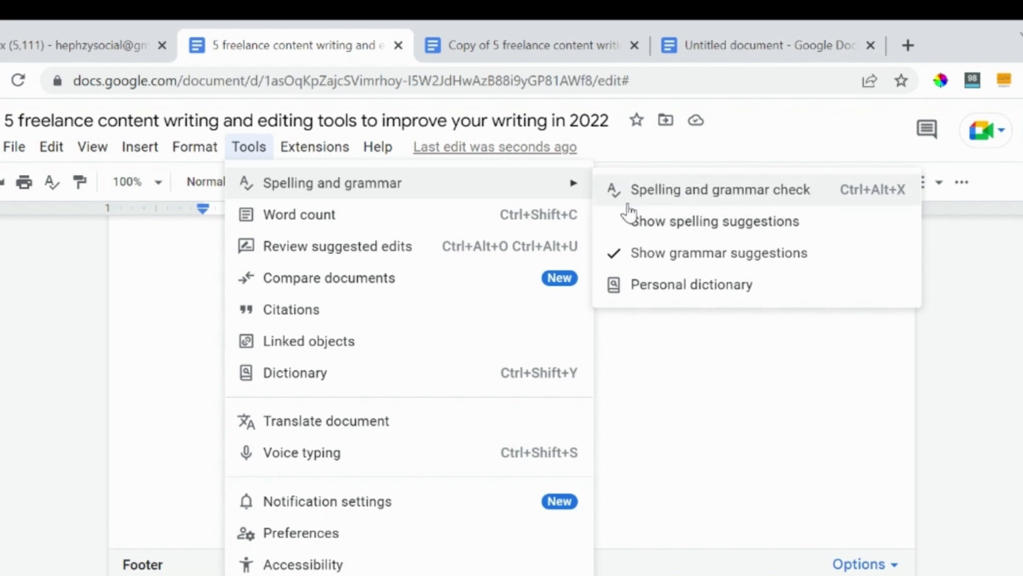
pyautogui.moveTo(549, 183)
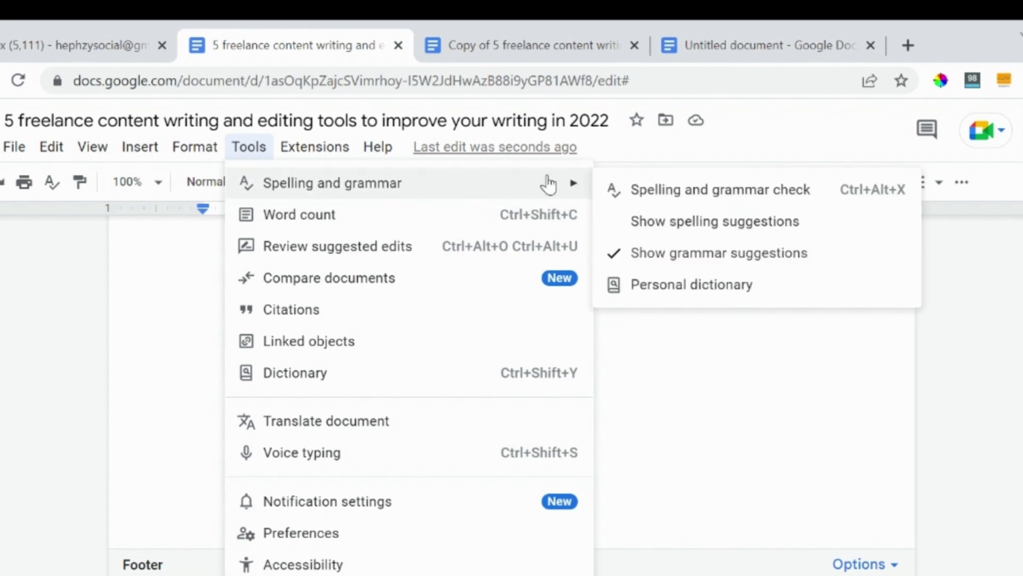
pyautogui.click(647, 191)
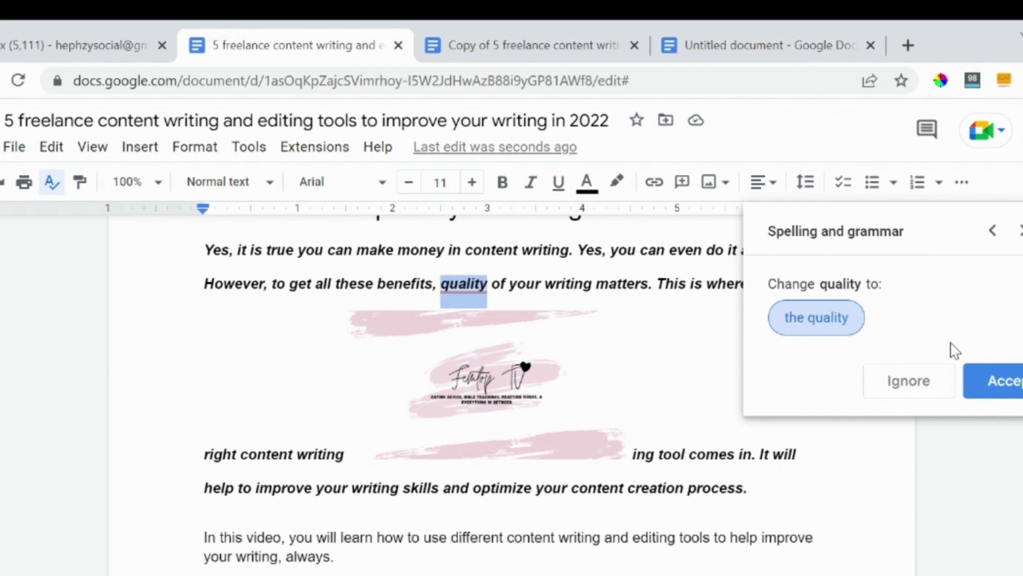
pyautogui.click(998, 393)
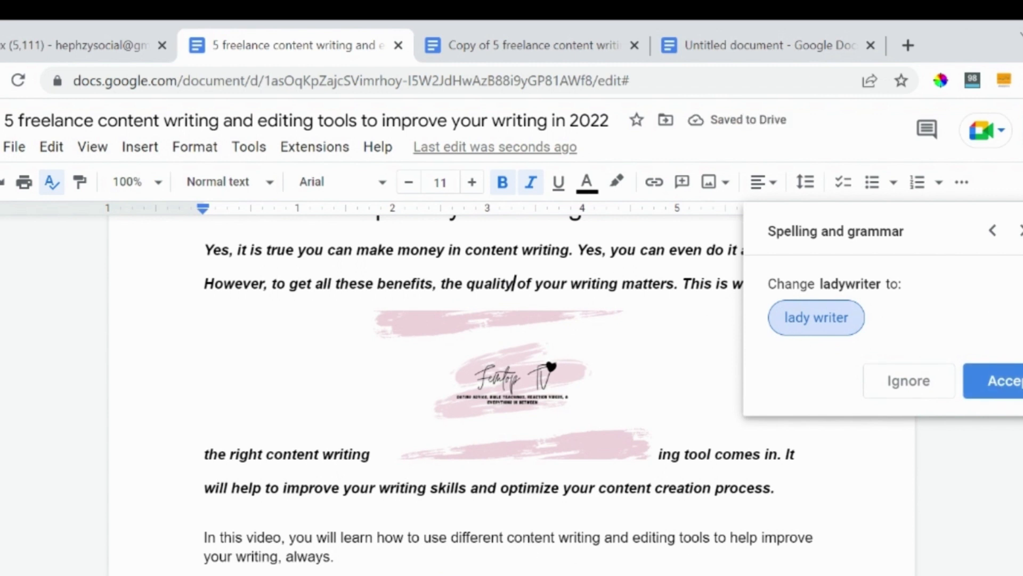
# Step: End the spelling and grammar check and view the document's word count without turning on its display while typing
pyautogui.click(1022, 230)
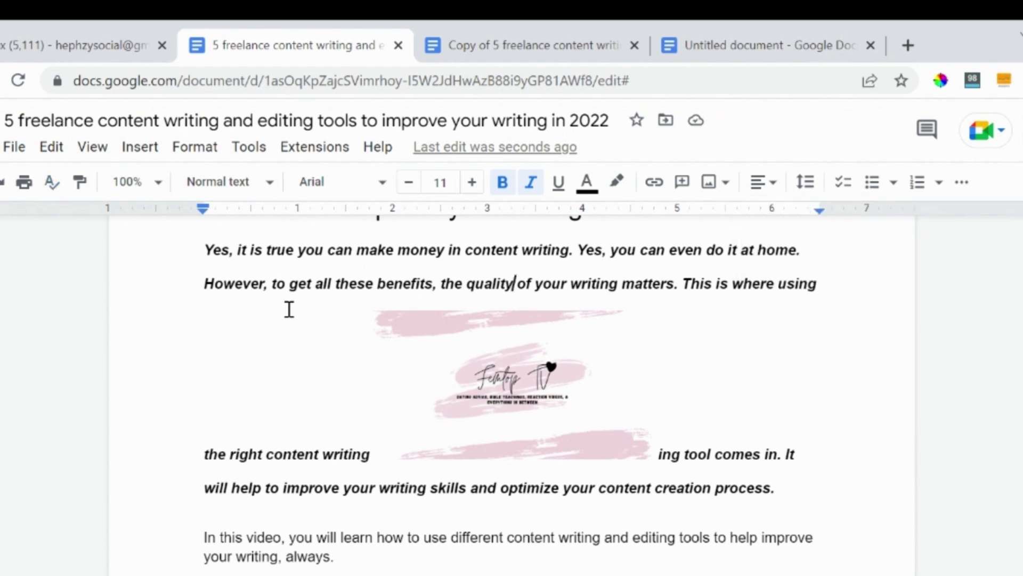
pyautogui.click(250, 152)
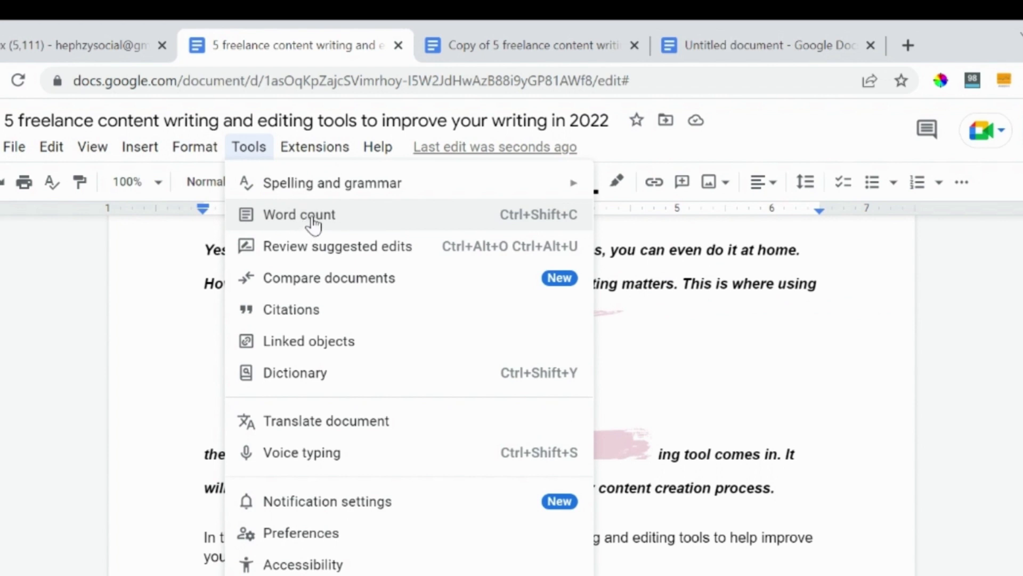
pyautogui.click(331, 219)
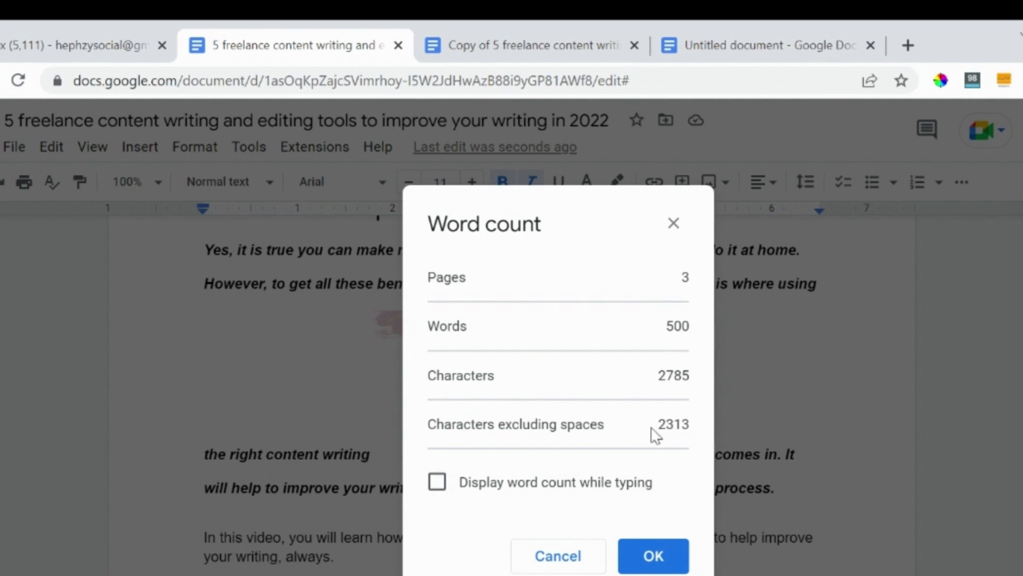
pyautogui.click(674, 223)
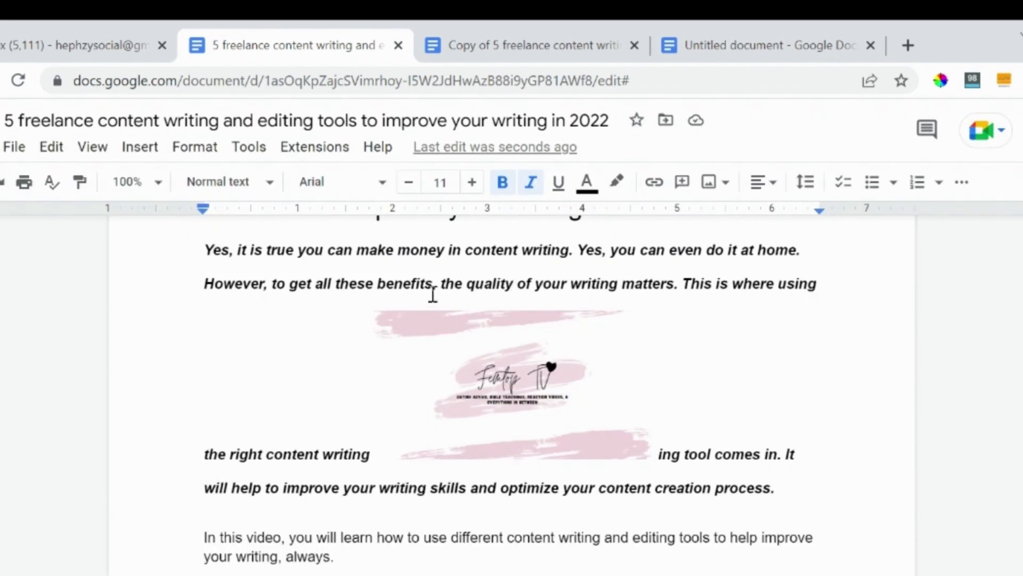
# Step: Look up the word "quality" from the opening paragraph in the dictionary and close the lookup
pyautogui.click(255, 150)
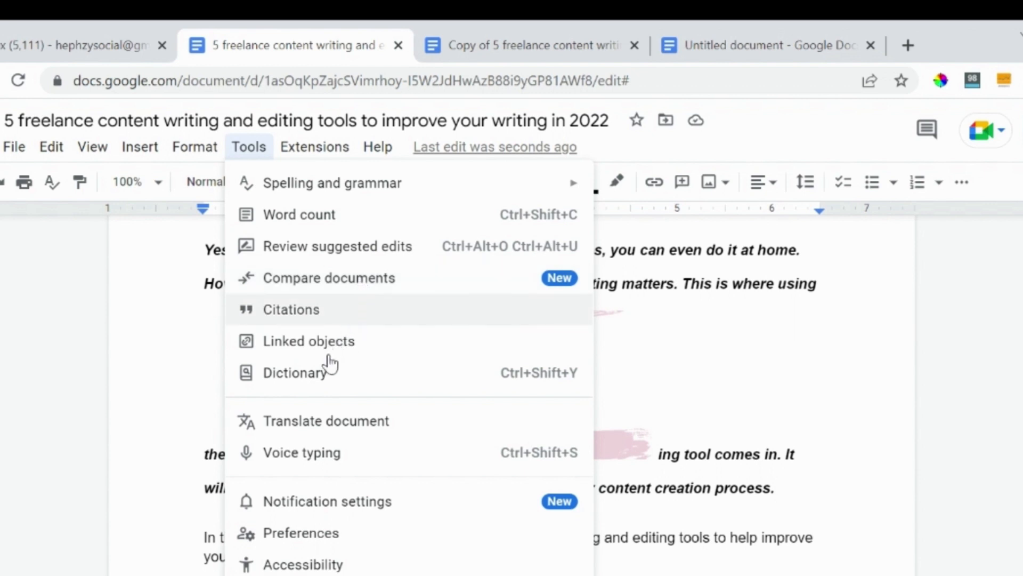
pyautogui.click(286, 374)
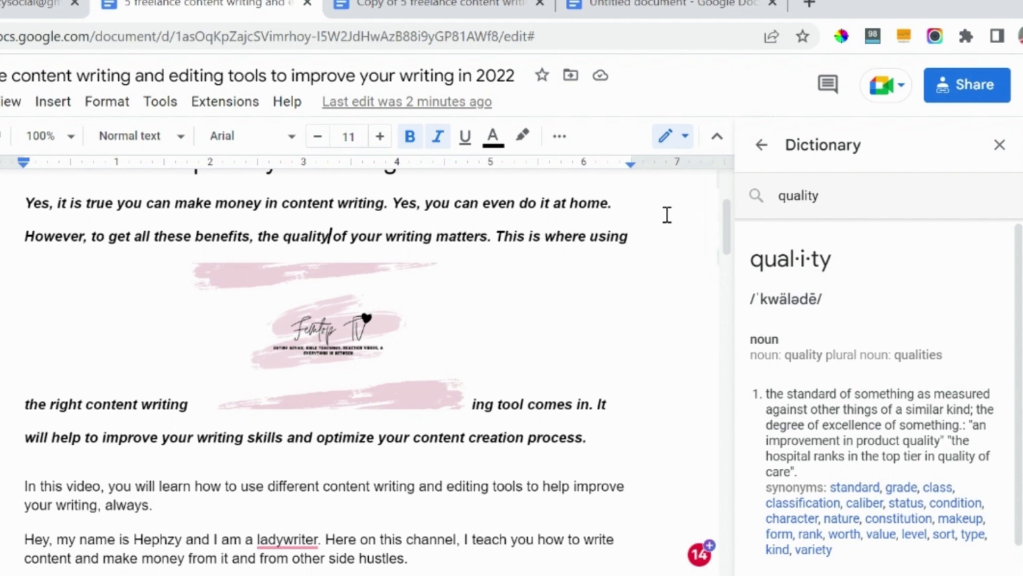
pyautogui.click(1001, 145)
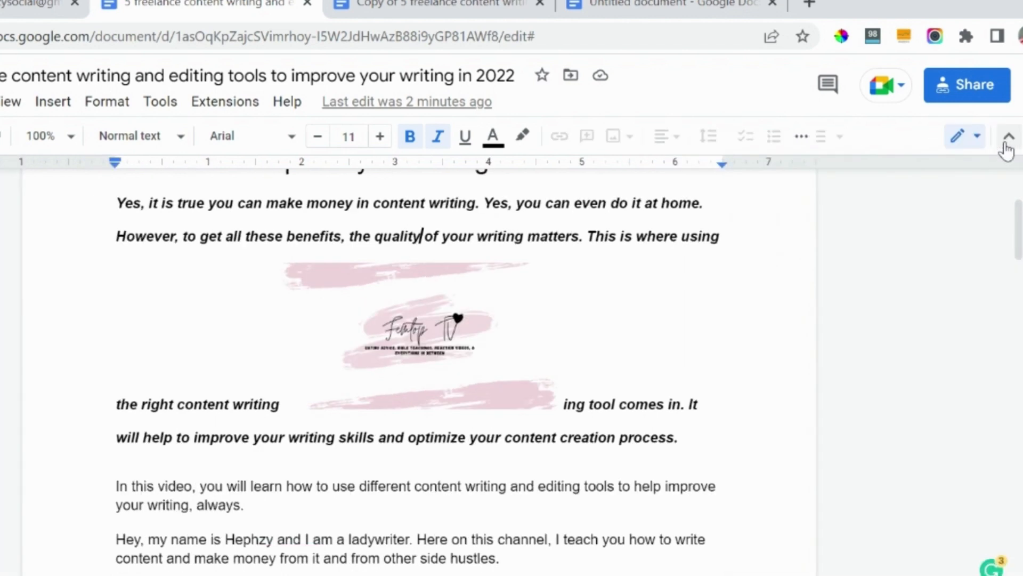
pyautogui.click(168, 105)
pyautogui.moveTo(225, 101)
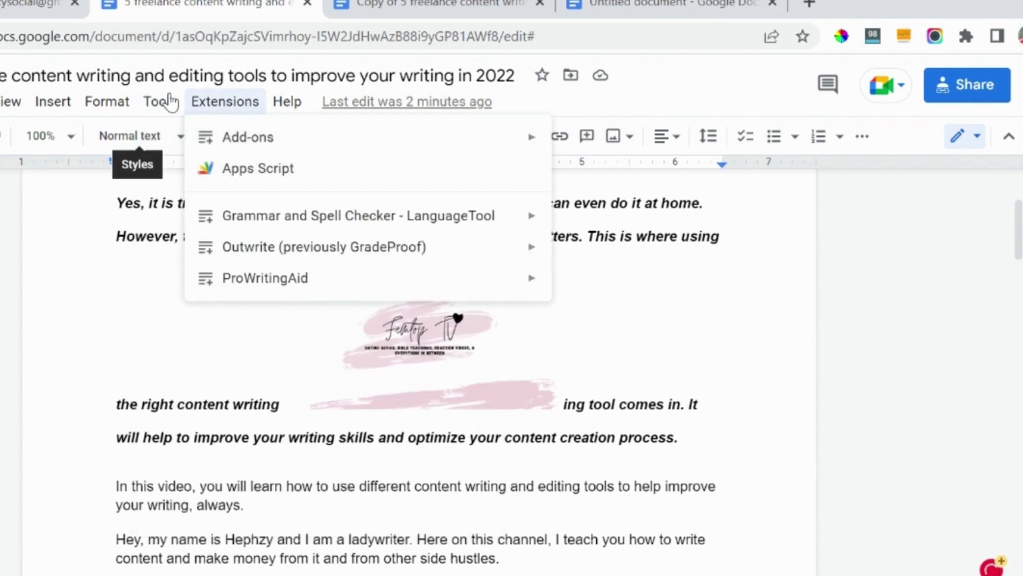
pyautogui.moveTo(172, 101)
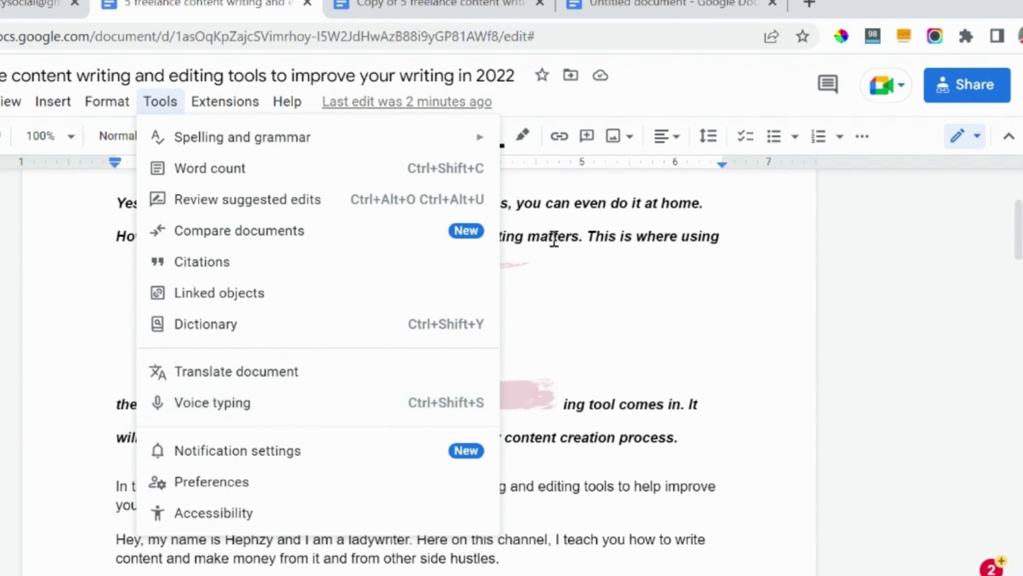
pyautogui.click(538, 229)
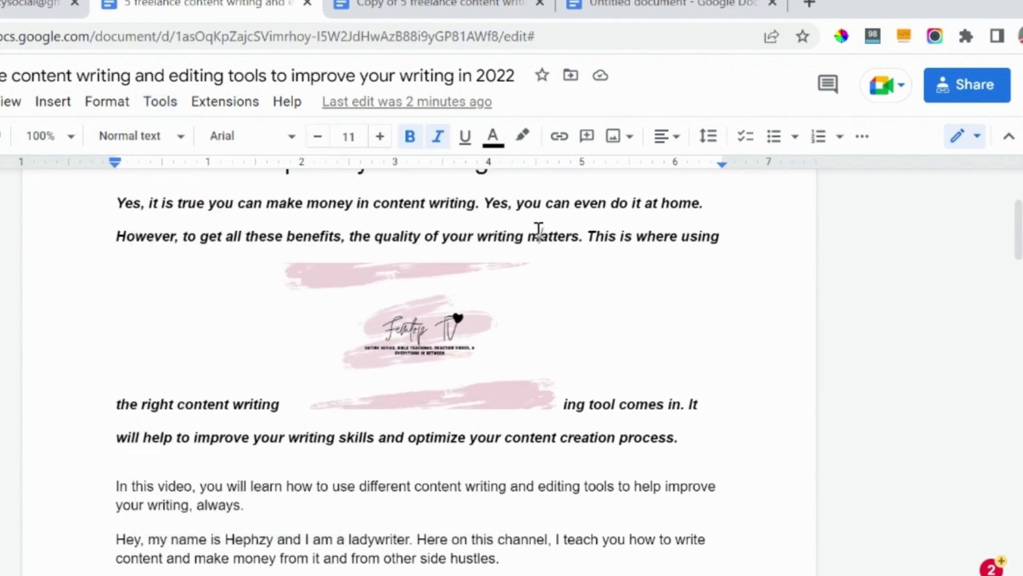
# Step: Add blank lines above the document title and make the first empty line left-aligned, ready for dictation
pyautogui.press('Up')
pyautogui.press('Up')
pyautogui.press('Up')
pyautogui.press('Up')
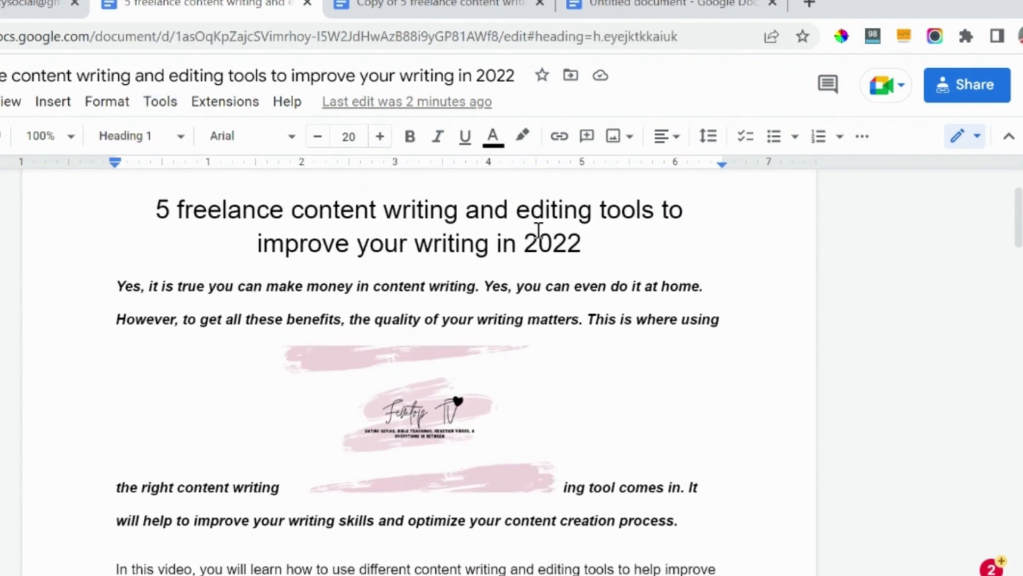
pyautogui.press('Return')
pyautogui.press('Return')
pyautogui.press('Return')
pyautogui.press('Up')
pyautogui.press('Up')
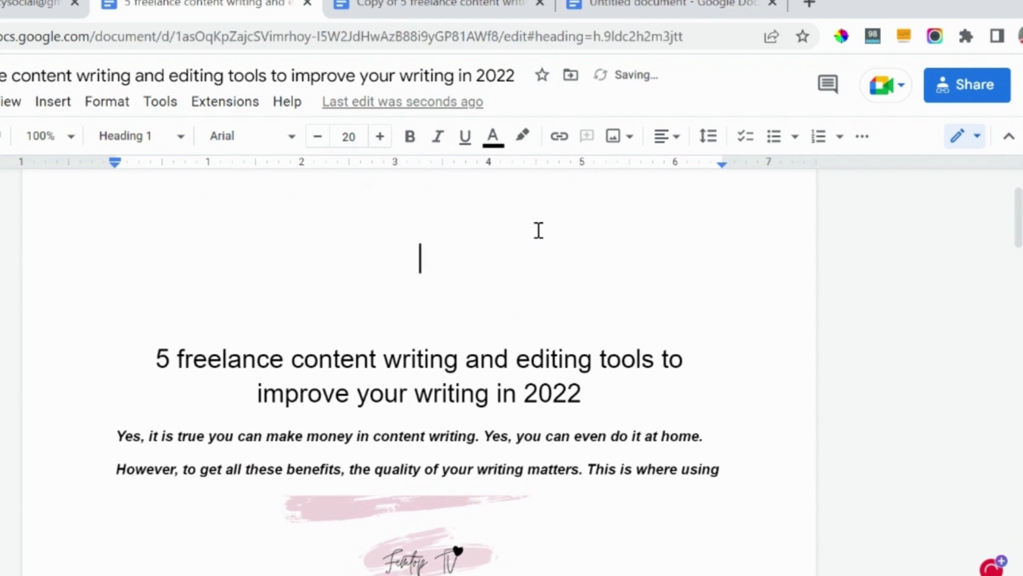
pyautogui.press('BackSpace')
# Step: Dictate "Hello hello hello hi how are you doing today can you see can you" above the title with voice typing in English (US)
pyautogui.click(162, 102)
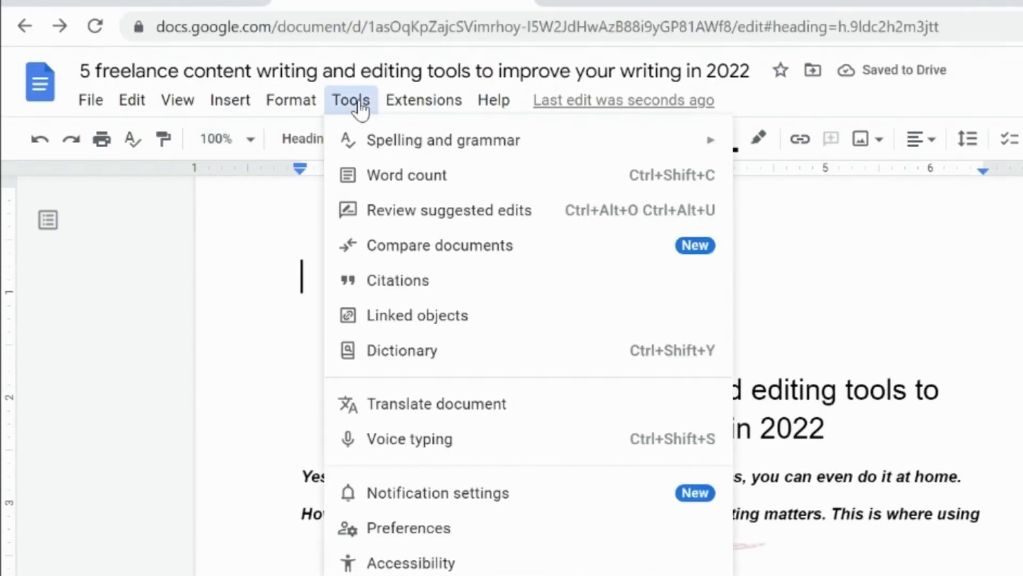
pyautogui.click(395, 438)
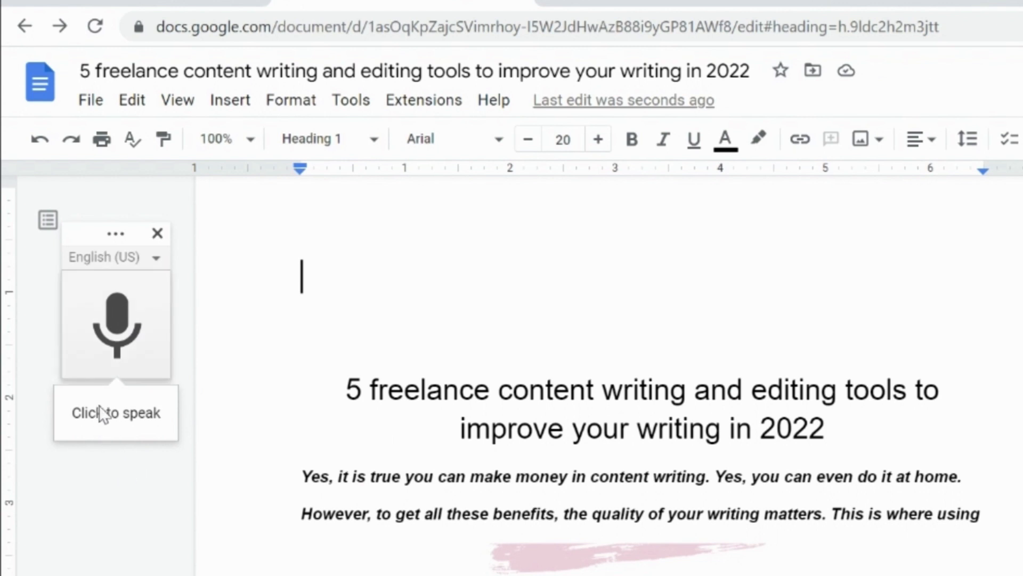
pyautogui.click(118, 317)
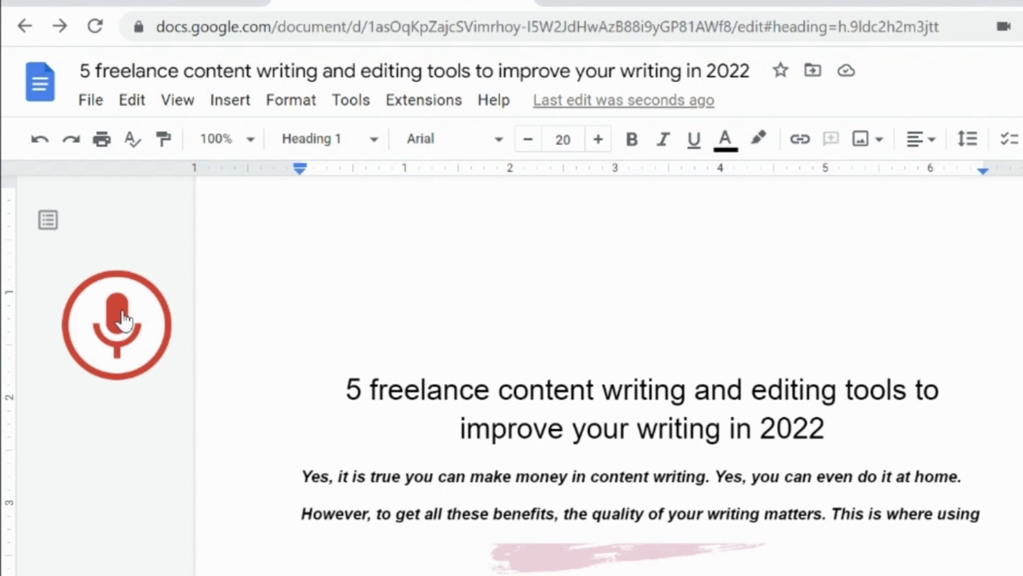
pyautogui.click(121, 319)
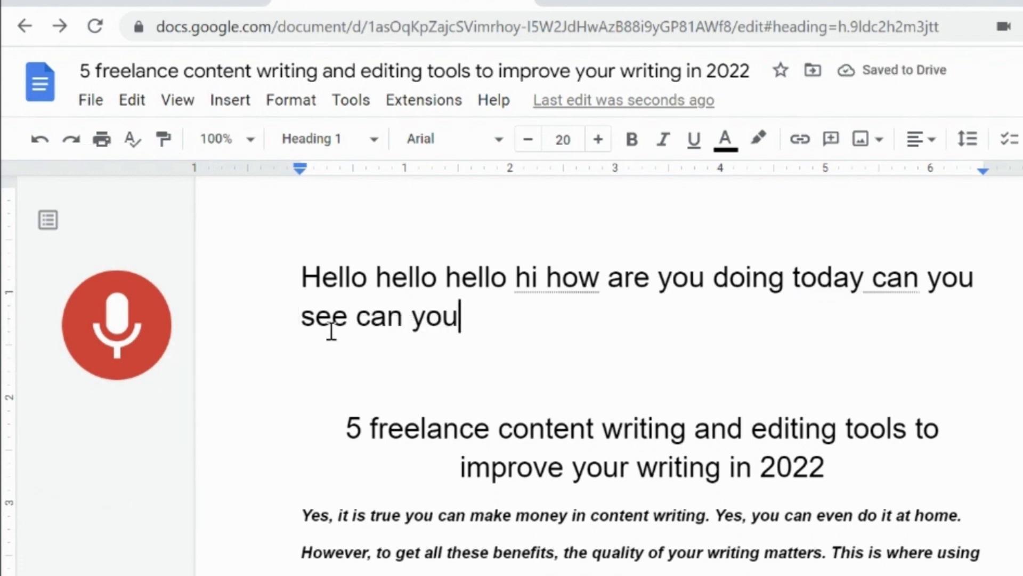
pyautogui.click(122, 346)
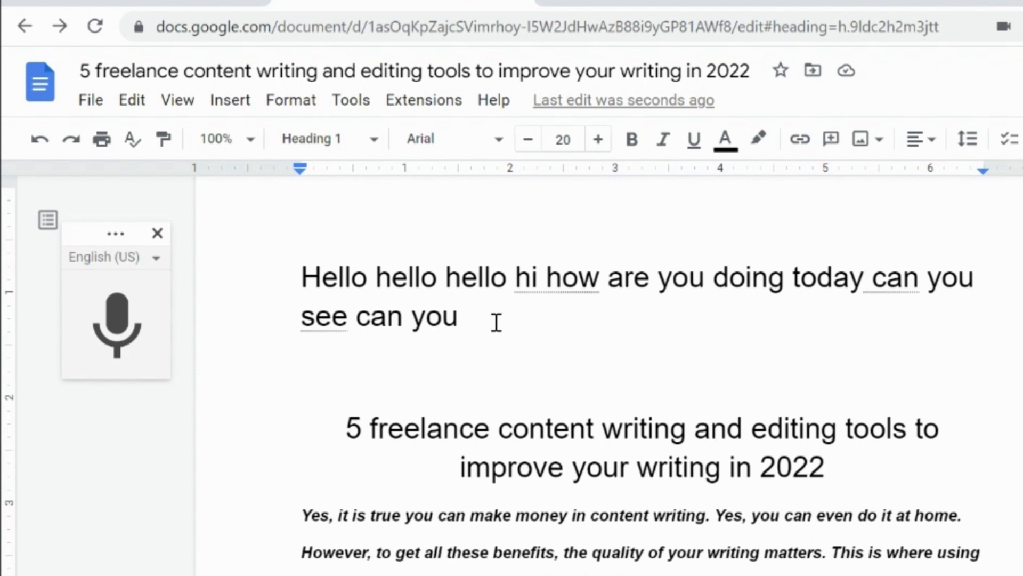
# Step: Delete the dictated text and the blank lines above the document title
pyautogui.hotkey('shift', 'Up')
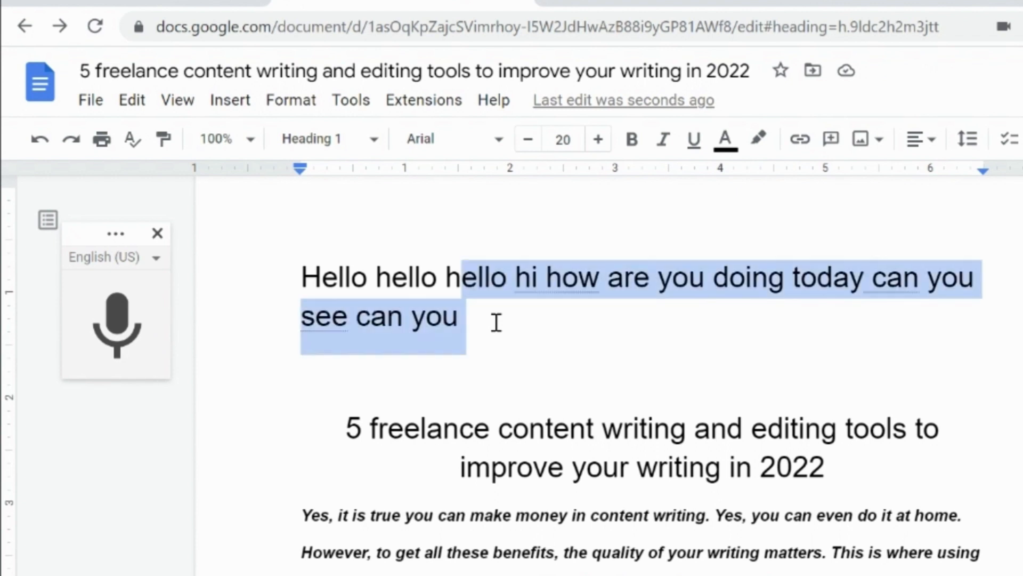
pyautogui.hotkey('shift', 'Up')
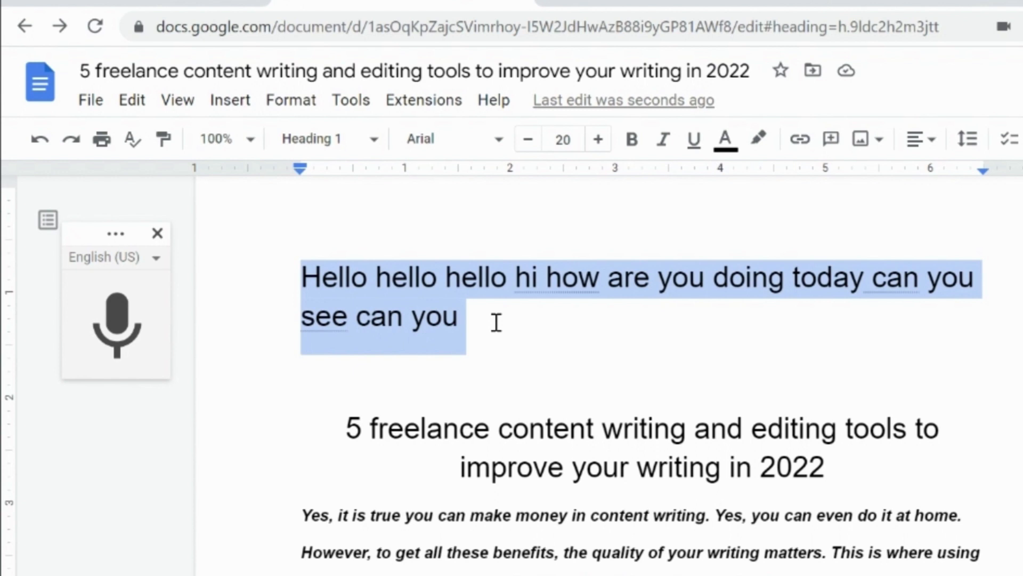
pyautogui.press('Delete')
pyautogui.press('Delete')
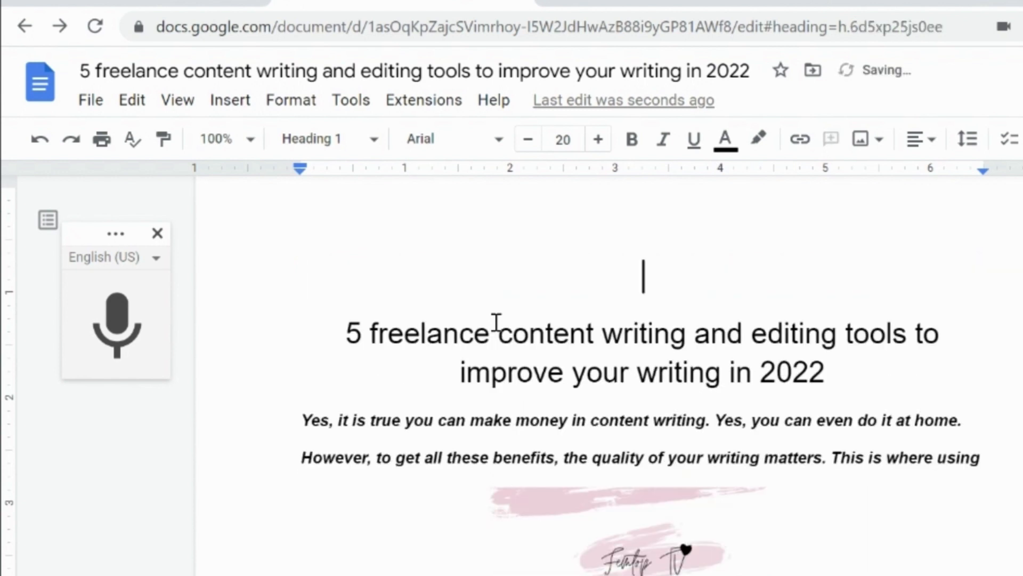
pyautogui.press('Delete')
# Step: Review the options of the installed LanguageTool, Outwrite and ProWritingAid extensions and open the marketplace for getting add-ons
pyautogui.click(443, 105)
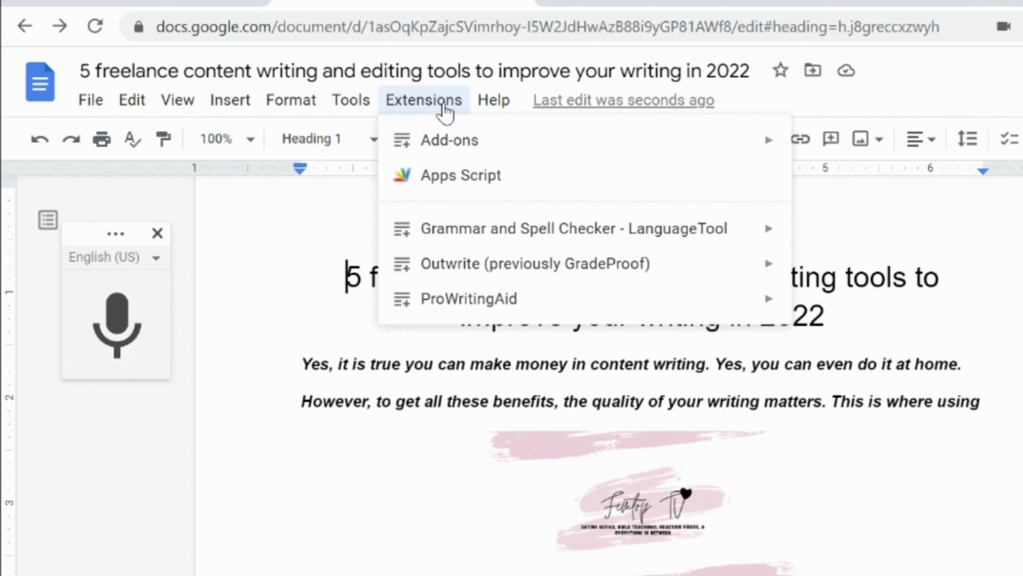
pyautogui.moveTo(447, 150)
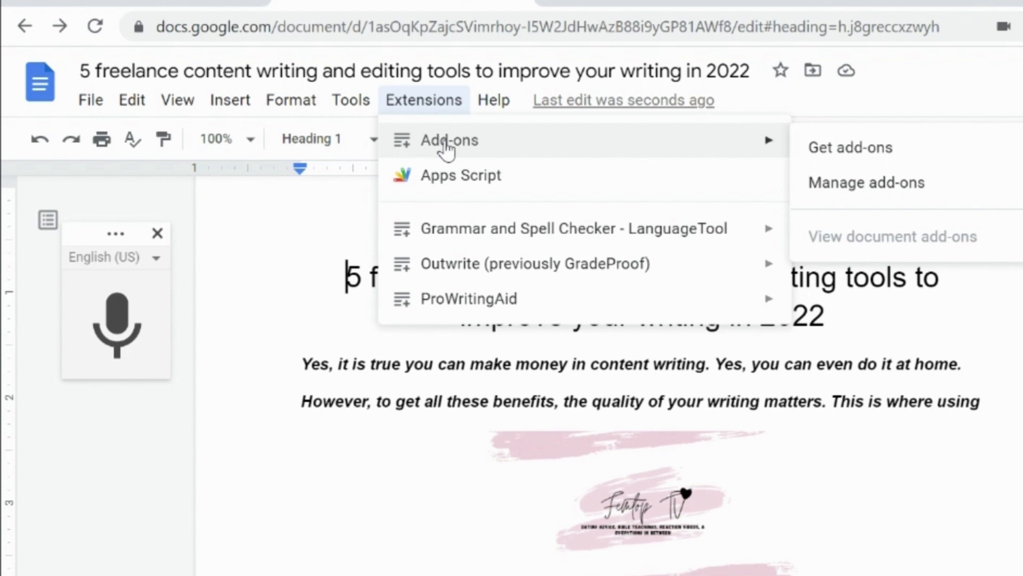
pyautogui.moveTo(474, 238)
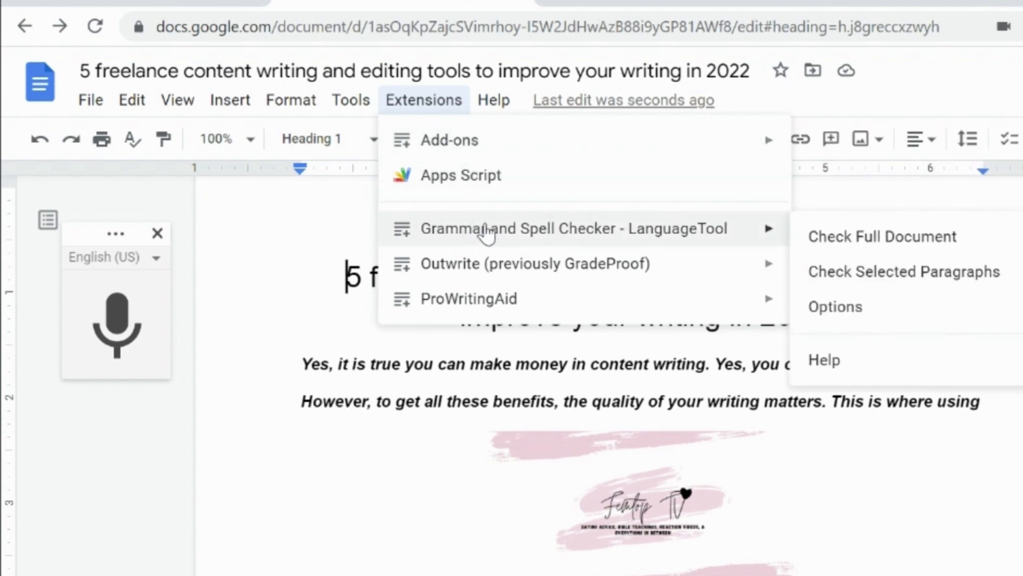
pyautogui.moveTo(464, 272)
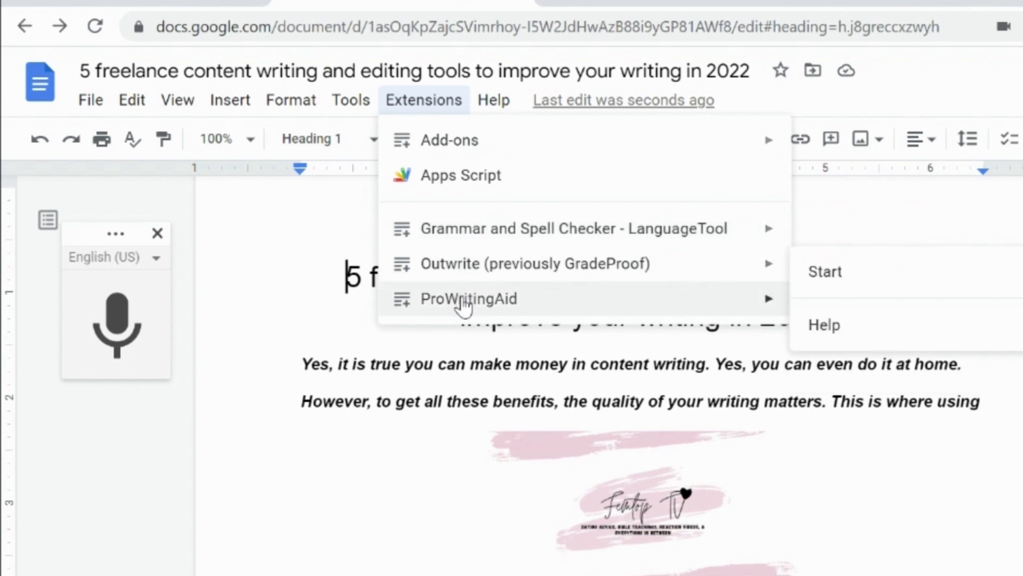
pyautogui.moveTo(463, 307)
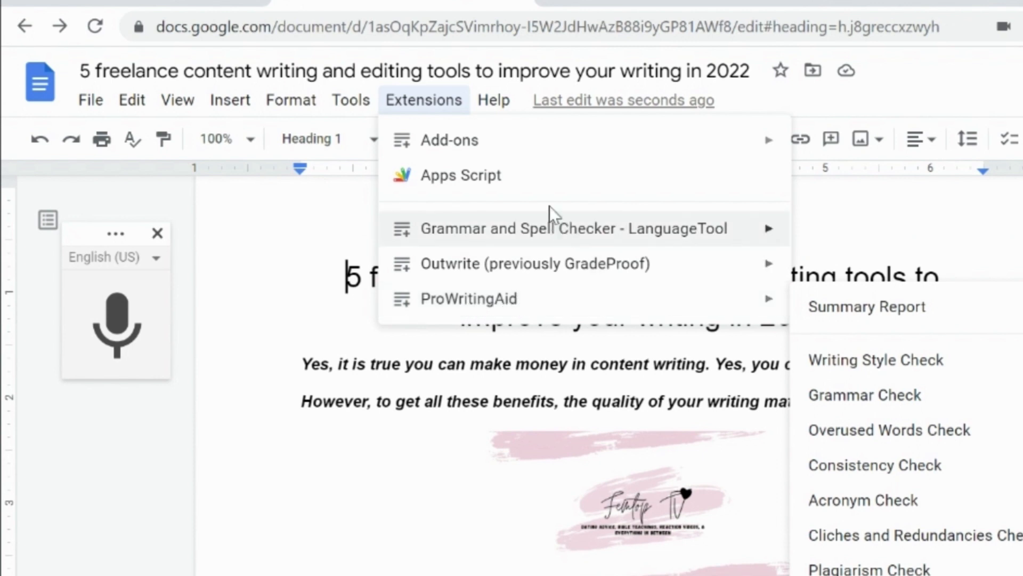
pyautogui.moveTo(493, 159)
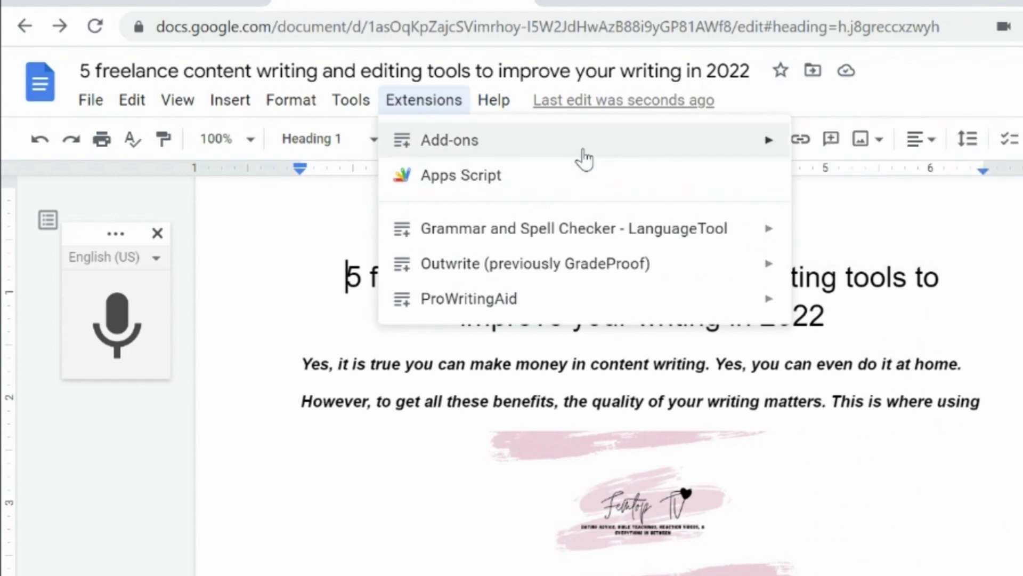
pyautogui.click(820, 155)
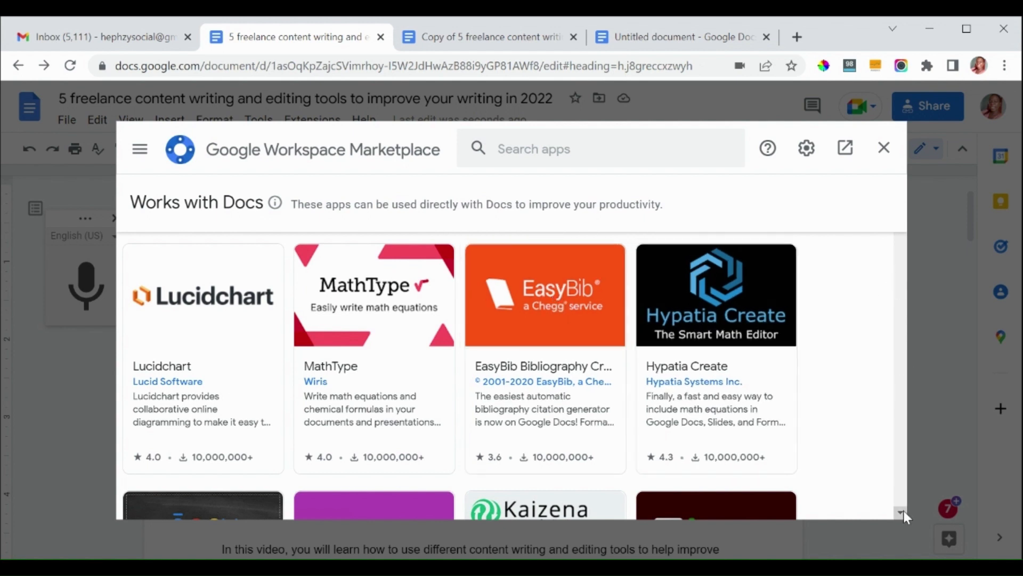
# Step: Browse the Google Workspace Marketplace list of apps that work with Docs for useful writing add-ons
pyautogui.scroll(-3, 904, 511)
pyautogui.scroll(-3, 903, 511)
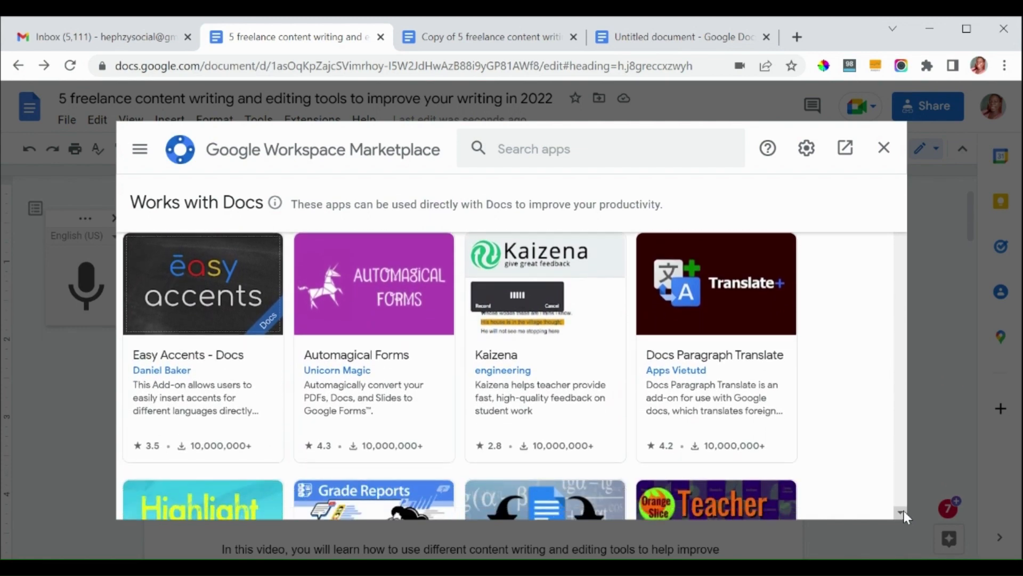
pyautogui.scroll(-1, 904, 510)
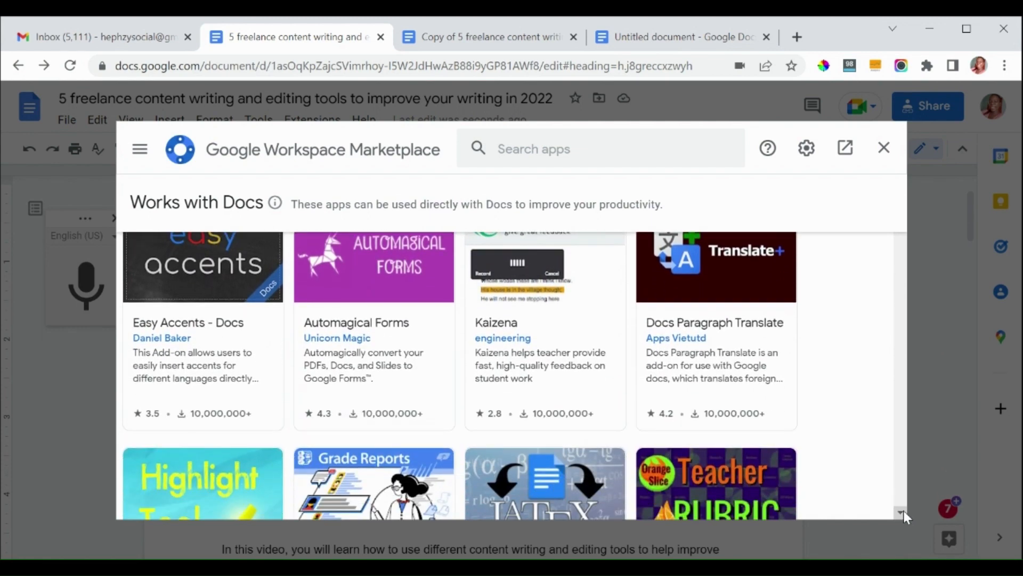
pyautogui.scroll(-4, 900, 511)
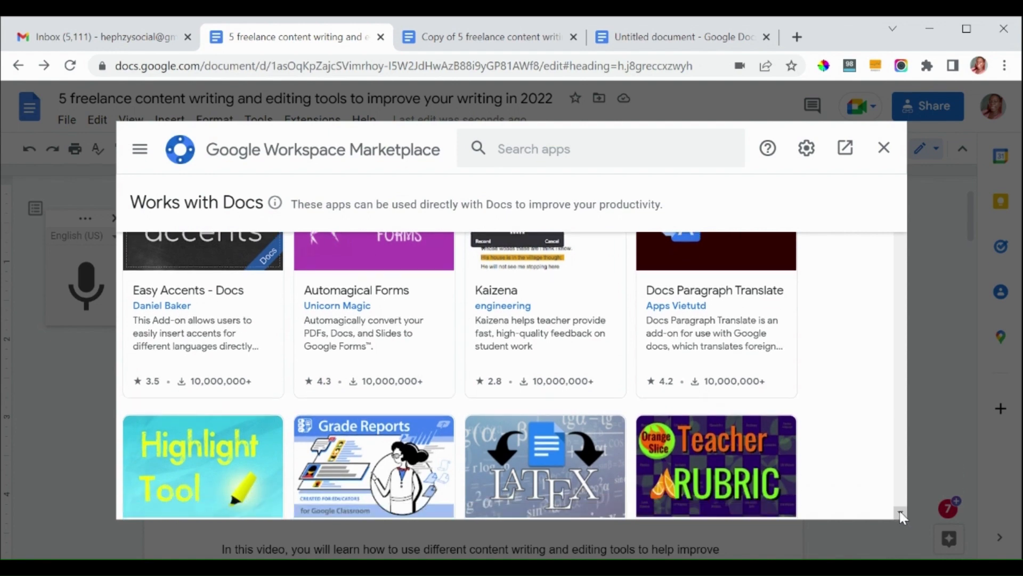
pyautogui.scroll(-1, 900, 510)
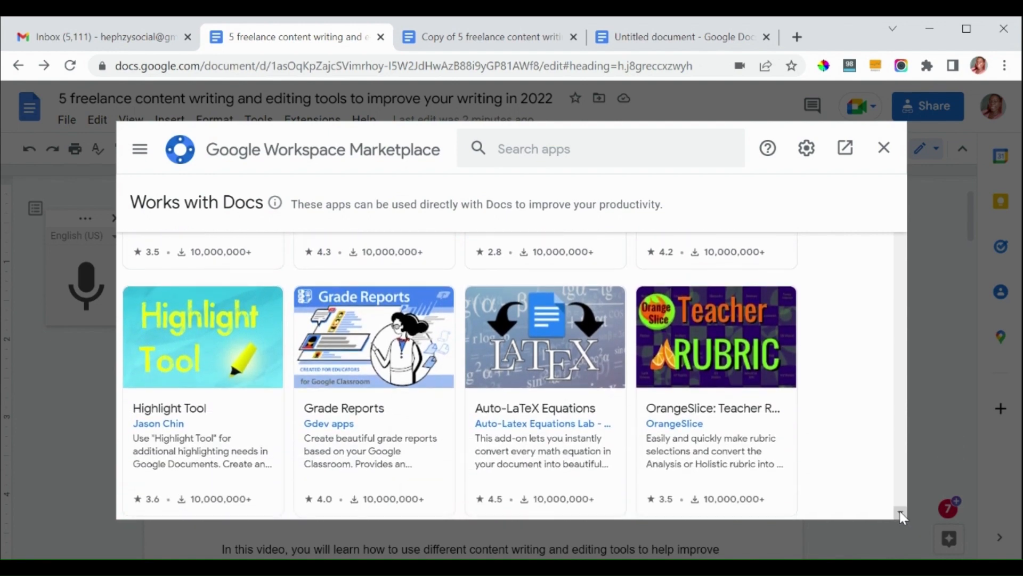
pyautogui.scroll(-2, 900, 510)
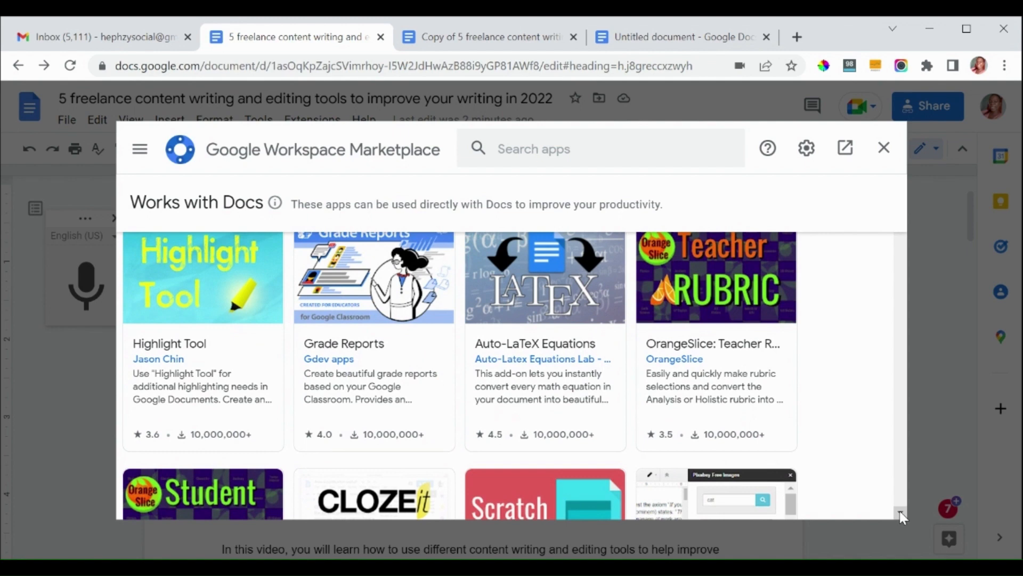
pyautogui.scroll(-3, 900, 515)
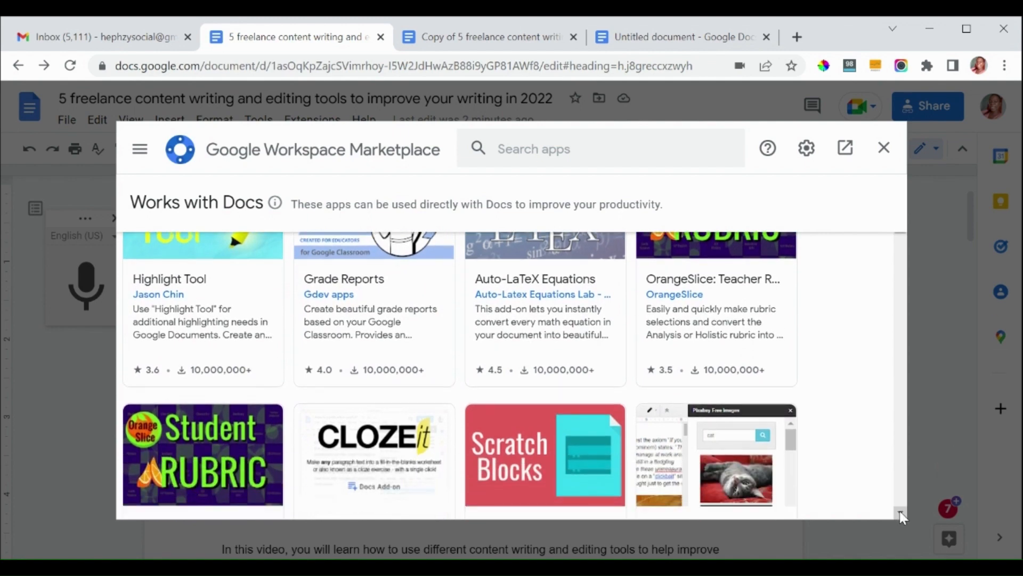
pyautogui.scroll(-5, 899, 510)
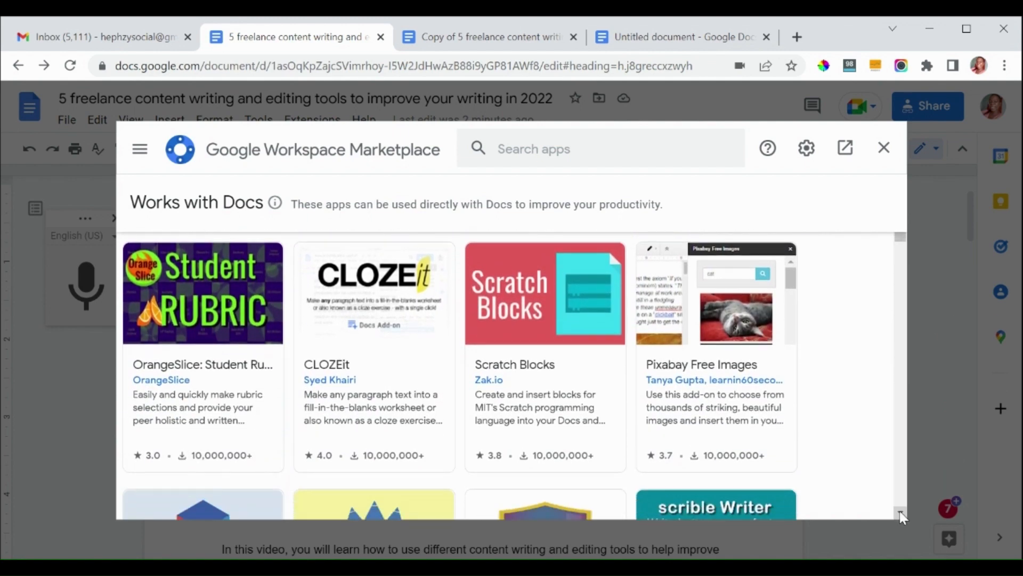
pyautogui.scroll(-1, 900, 511)
pyautogui.scroll(-2, 899, 510)
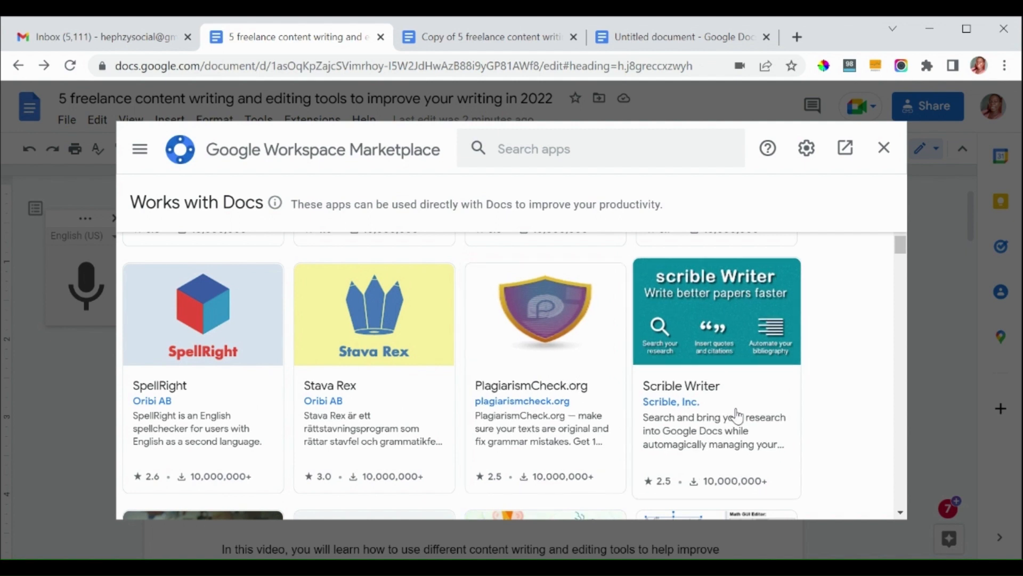
# Step: Look further through the apps that work with Docs and close the Google Workspace Marketplace
pyautogui.moveTo(905, 258); pyautogui.dragTo(901, 305)
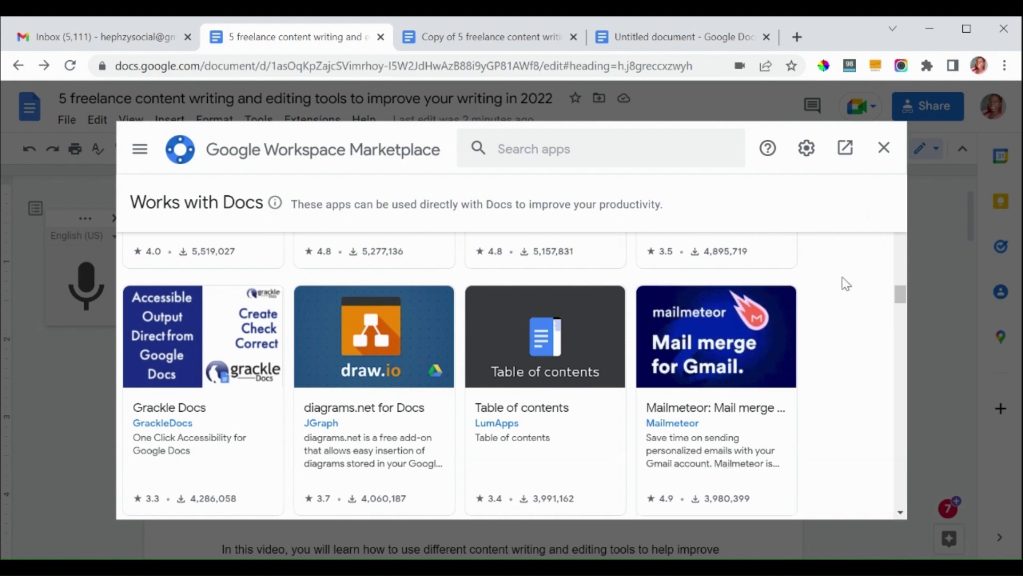
pyautogui.click(883, 149)
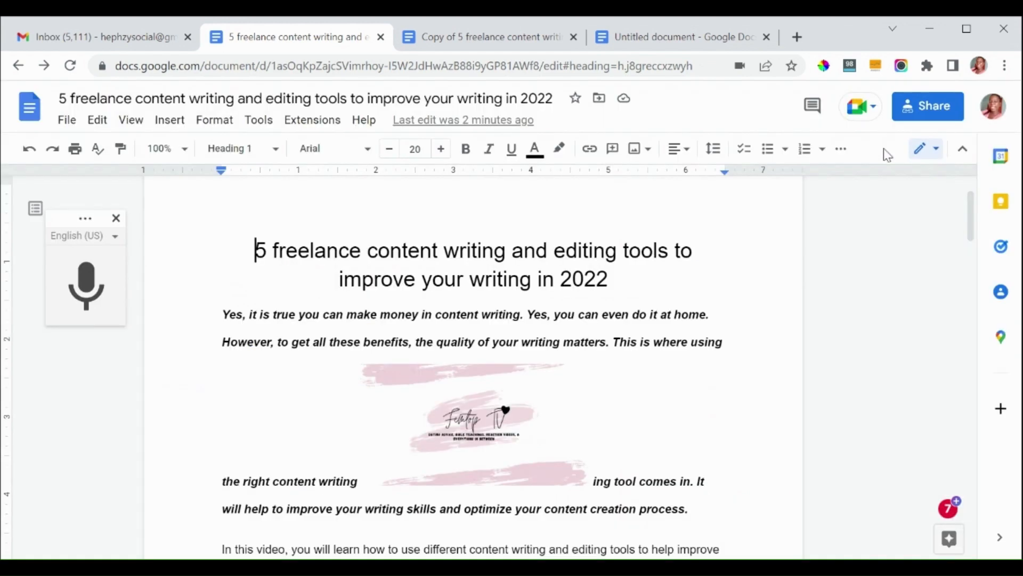
# Step: Review the available extension entries and the help options, including training, updates and keyboard shortcuts
pyautogui.click(309, 128)
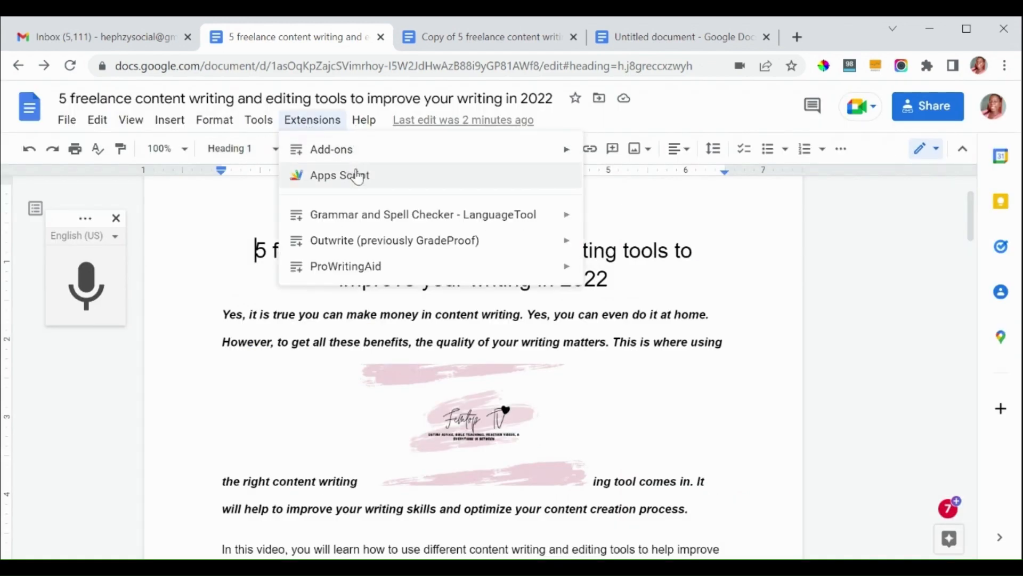
pyautogui.moveTo(365, 120)
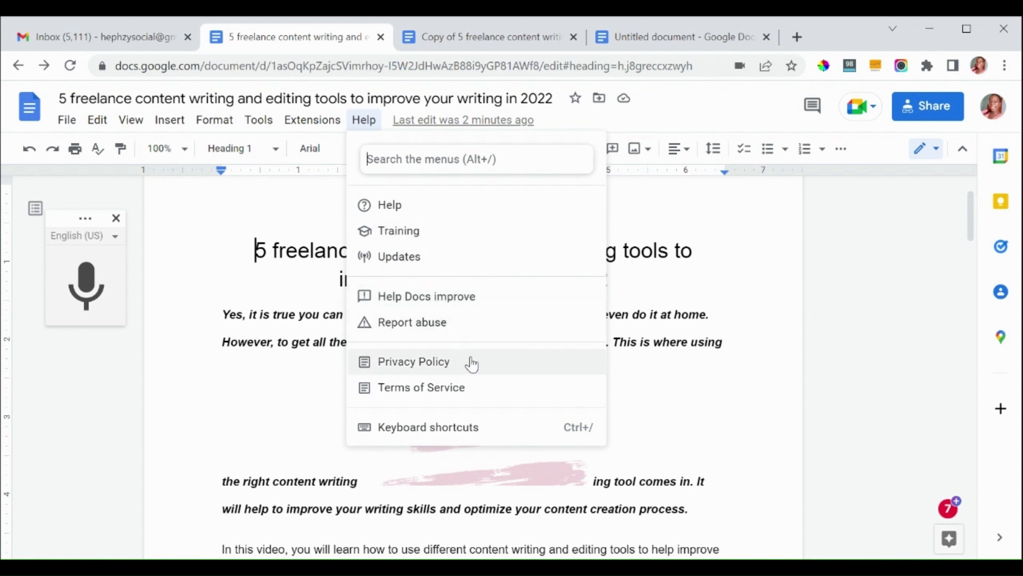
pyautogui.click(674, 322)
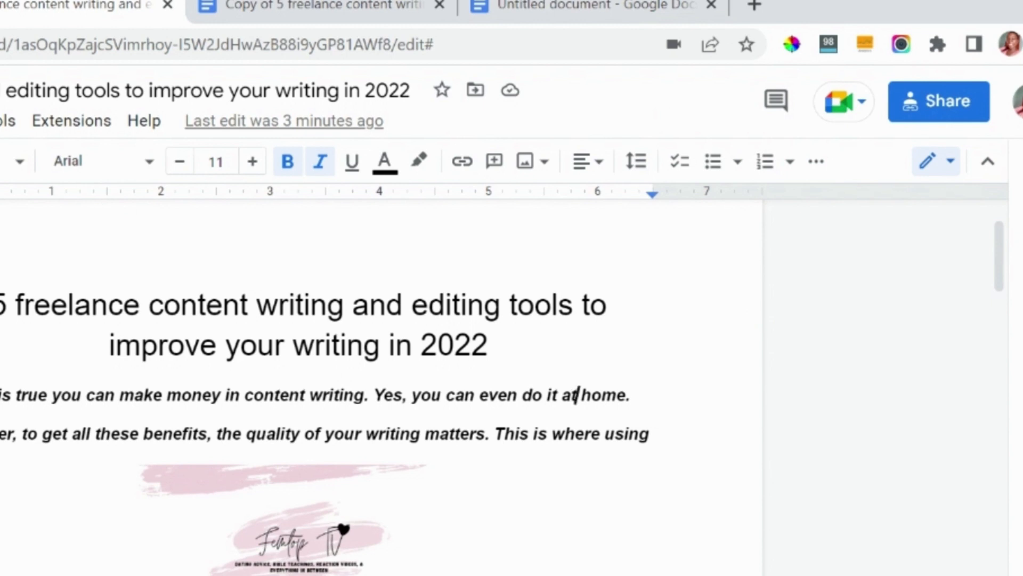
# Step: Review the document's sharing settings for people with access and general access, and close them without changes
pyautogui.hotkey('alt', 'f')
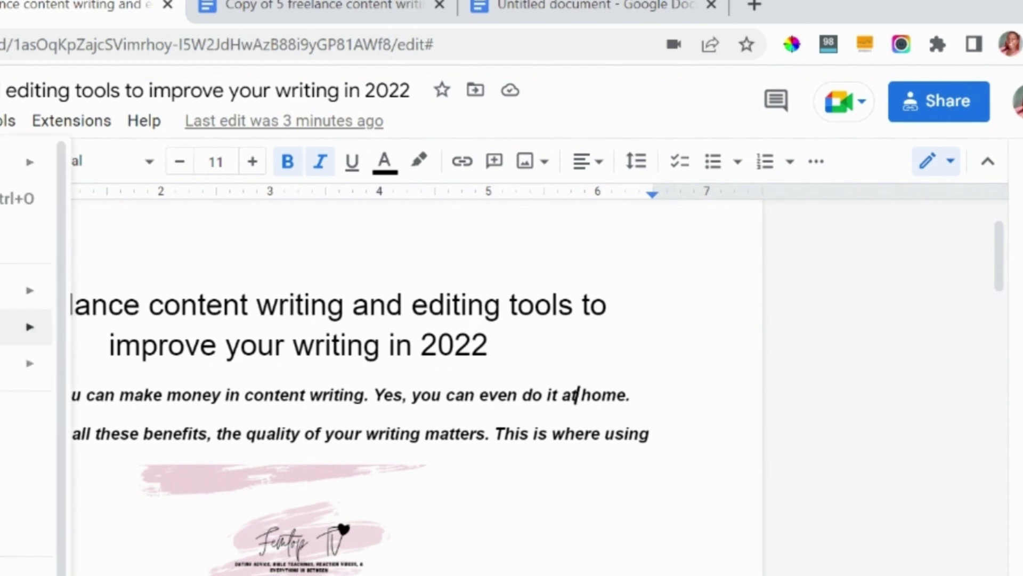
pyautogui.click(836, 251)
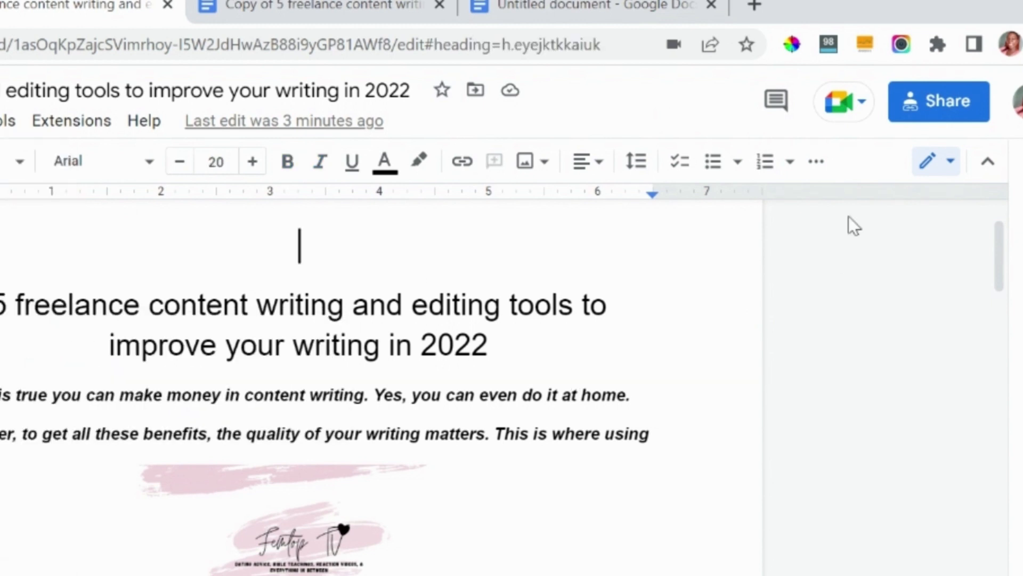
pyautogui.click(927, 105)
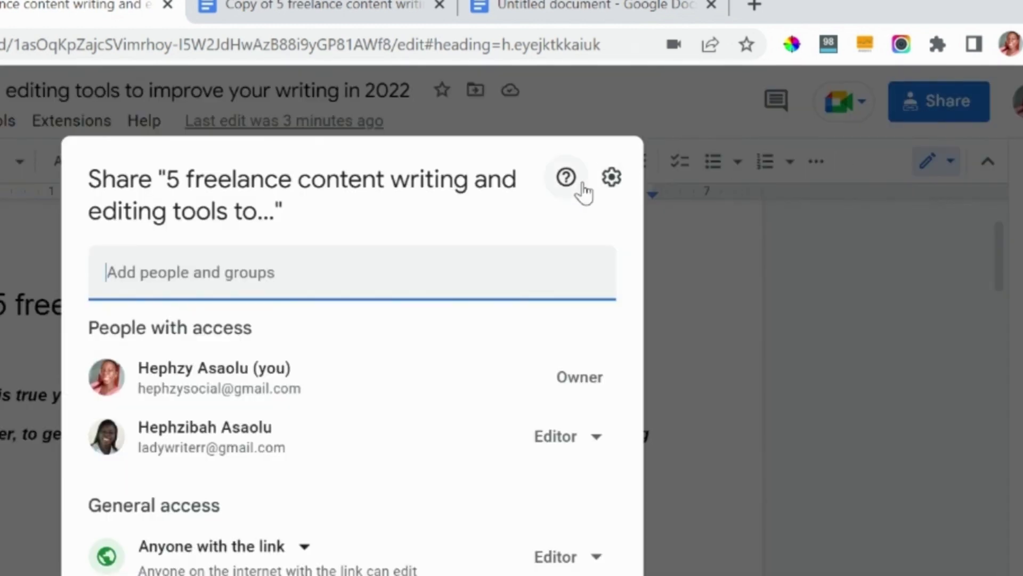
pyautogui.click(580, 575)
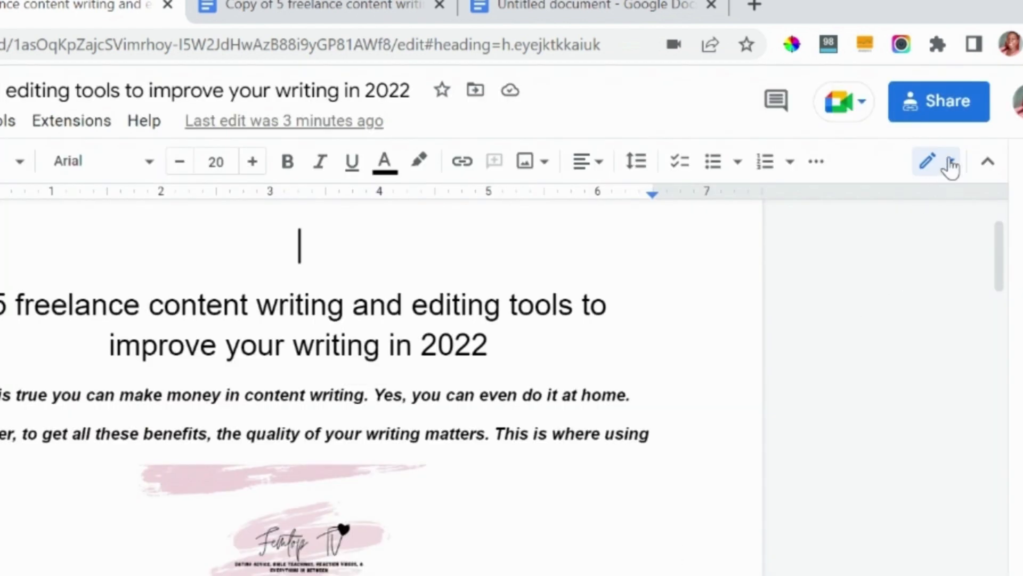
# Step: Switch the document from direct editing to Suggesting mode
pyautogui.click(951, 172)
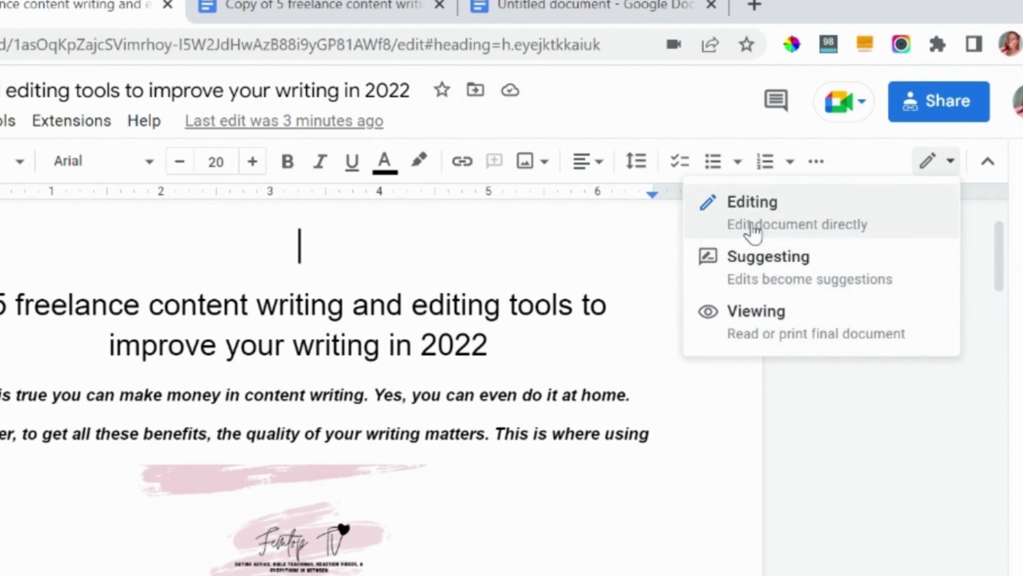
pyautogui.click(761, 275)
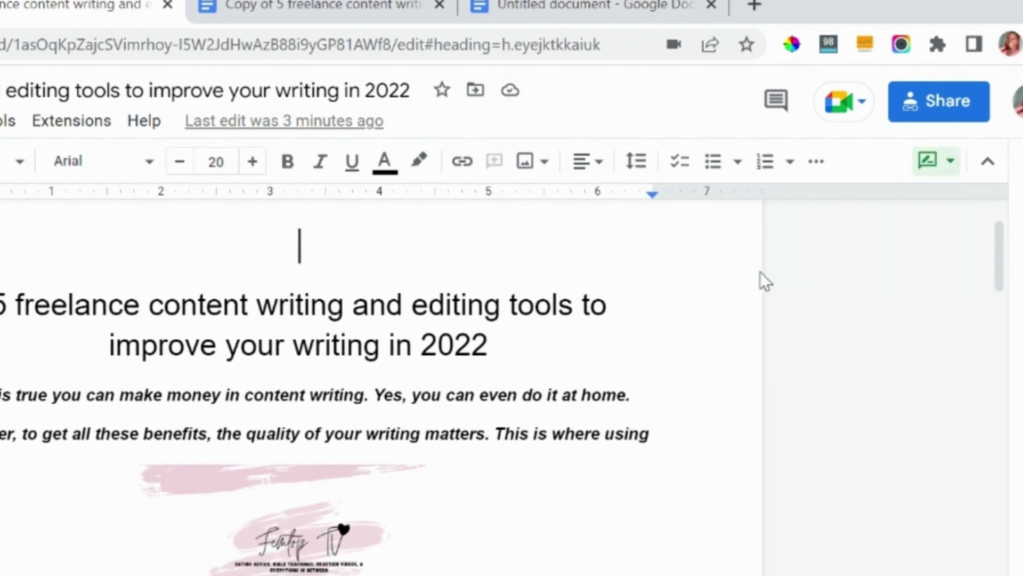
# Step: Add the comment "Remove this words" to the phrase "content writing" in the first sentence below the title
pyautogui.click(247, 394)
pyautogui.hotkey('shift', 'Right')
pyautogui.hotkey('shift', 'Right')
pyautogui.hotkey('shift', 'Right')
pyautogui.hotkey('shift', 'Right')
pyautogui.hotkey('shift', 'Right')
pyautogui.hotkey('shift', 'Right')
pyautogui.hotkey('shift', 'Right')
pyautogui.hotkey('shift', 'Right')
pyautogui.hotkey('shift', 'Right')
pyautogui.hotkey('shift', 'Right')
pyautogui.hotkey('shift', 'Right')
pyautogui.hotkey('shift', 'Right')
pyautogui.hotkey('shift', 'Right')
pyautogui.hotkey('shift', 'Right')
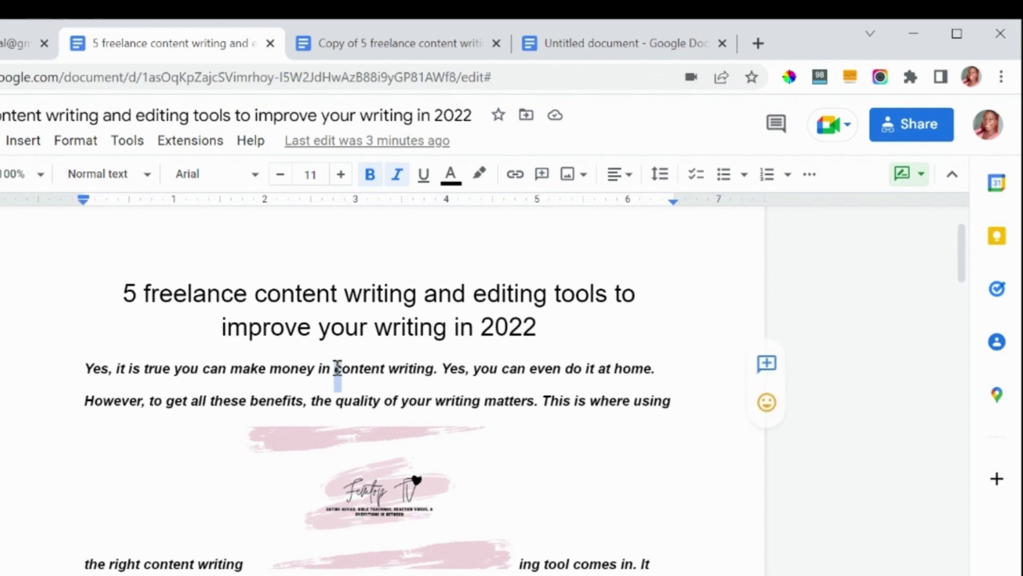
pyautogui.hotkey('shift', 'Right')
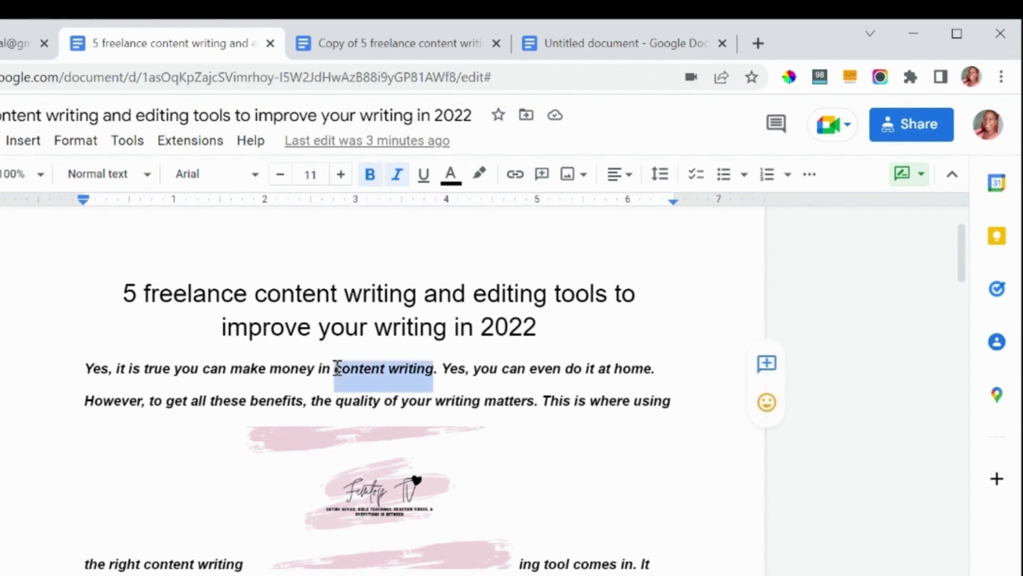
pyautogui.click(768, 365)
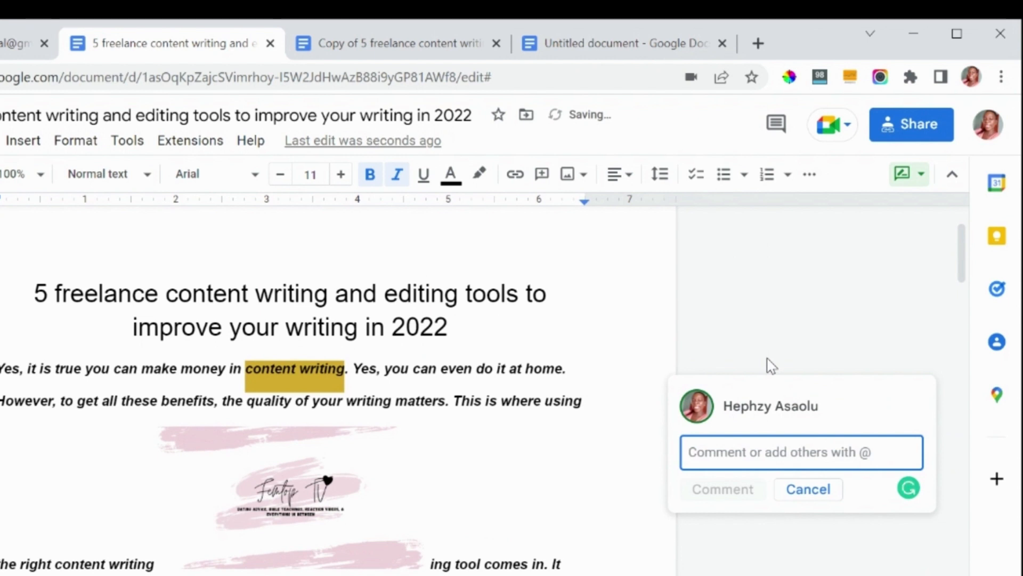
pyautogui.write('Remove th')
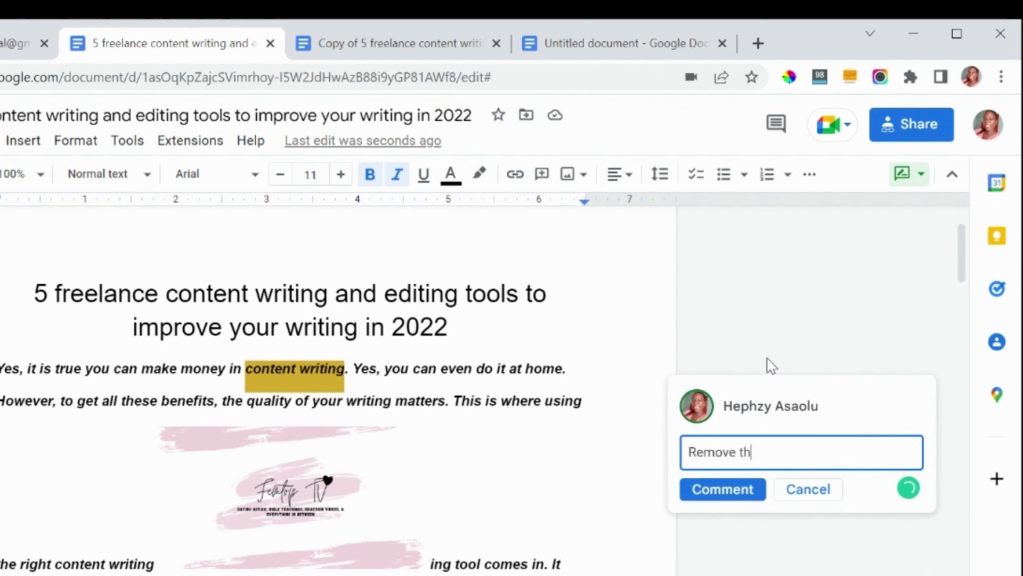
pyautogui.write('is words')
pyautogui.click(715, 490)
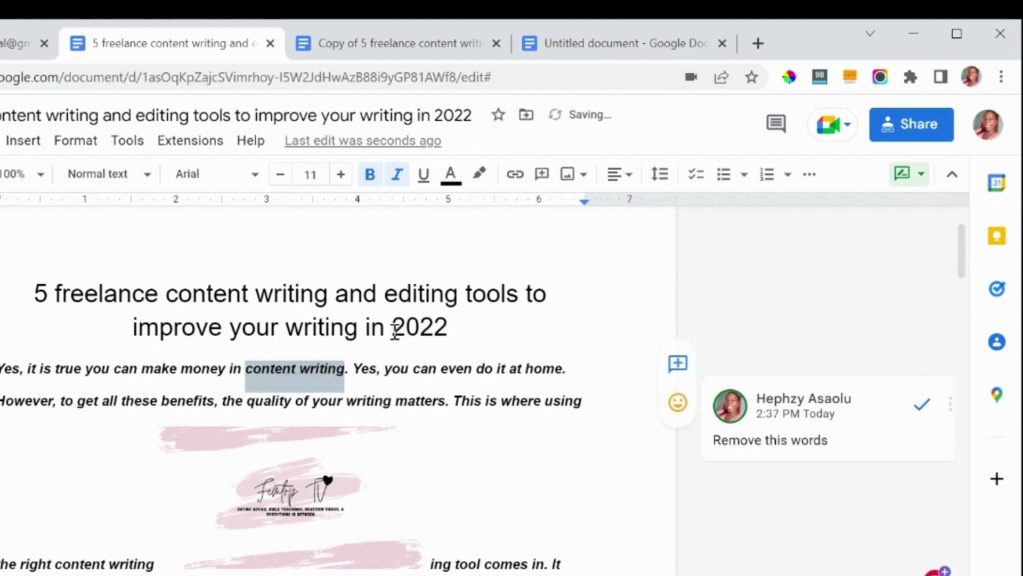
# Step: Resolve the "Remove this words" comment on the phrase "content writing"
pyautogui.click(443, 372)
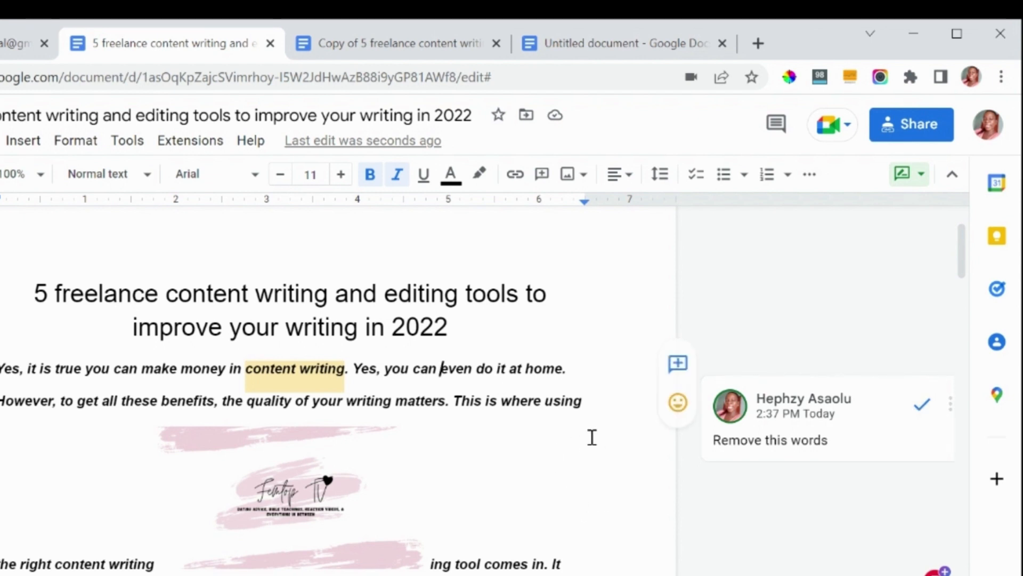
pyautogui.click(920, 410)
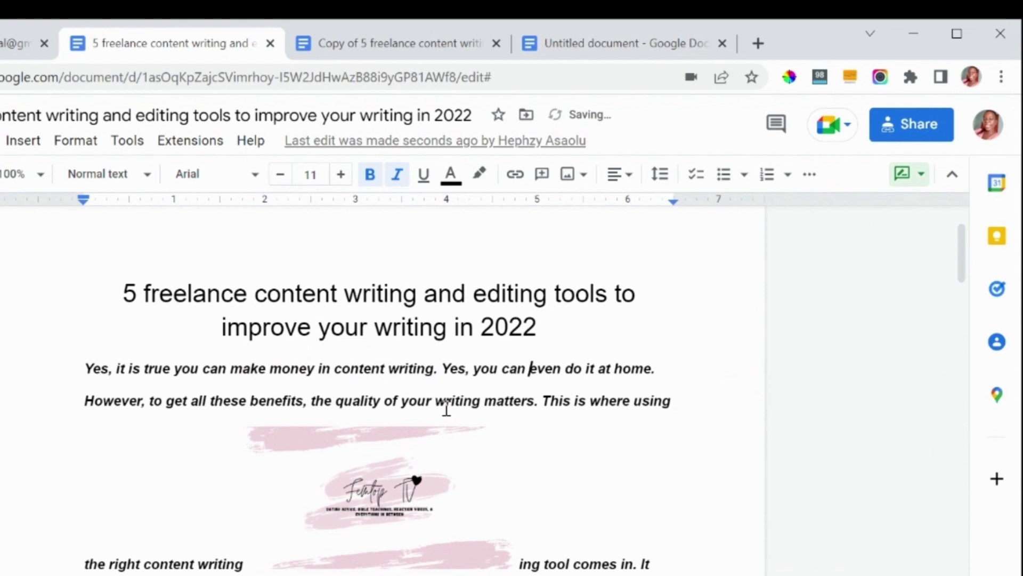